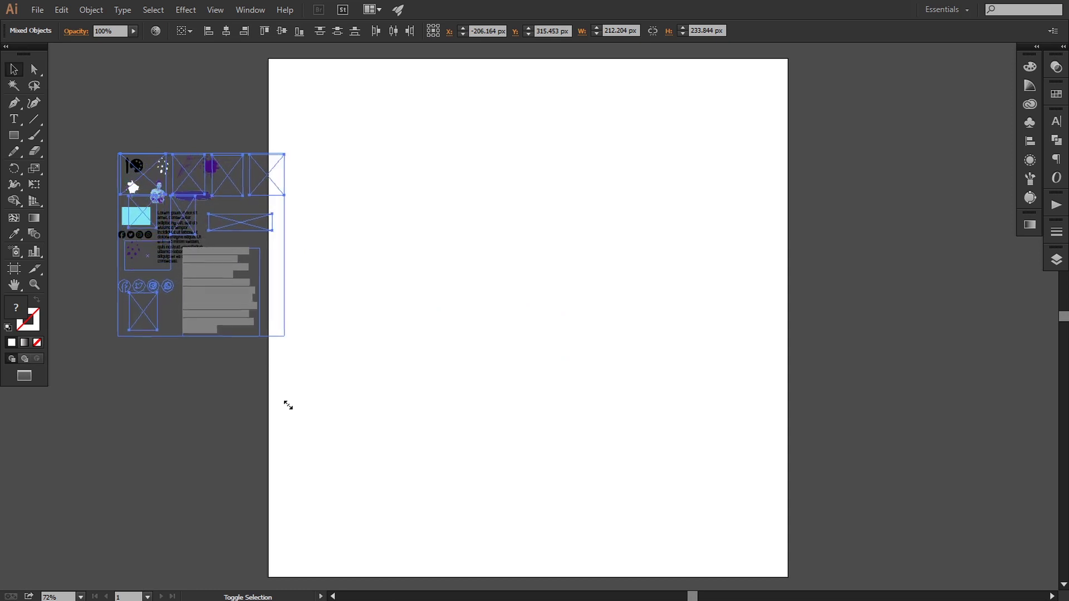
Move the selected design assets off the artboard onto the empty pasteboard beside it and deselect them.
drag(270, 176, 235, 174)
click(196, 389)
key(space)
drag(429, 367, 435, 366)
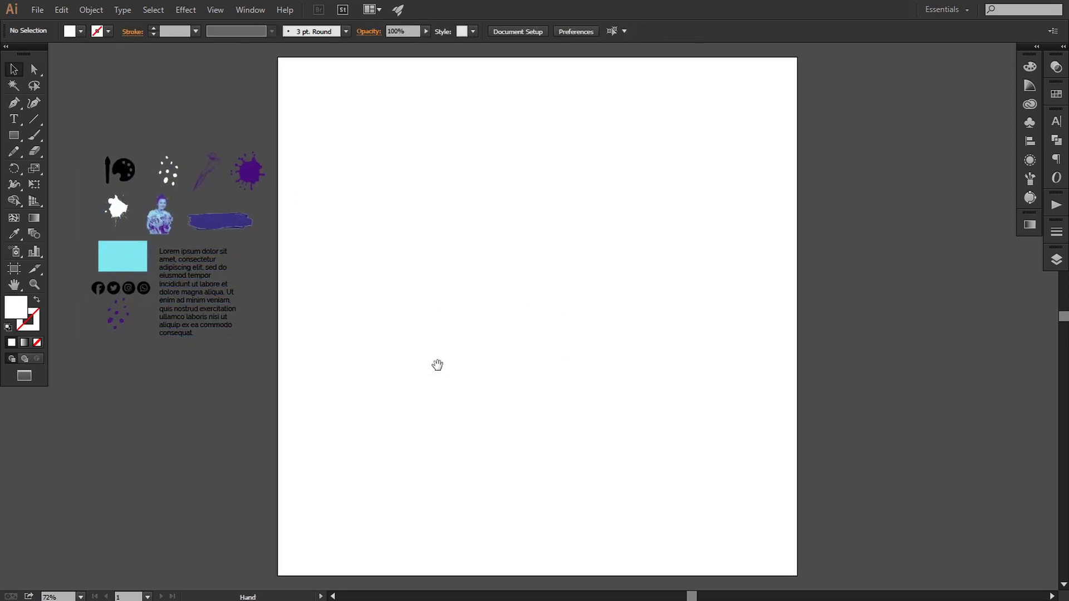
Draw a 1080 x 1080 px rectangle covering the artboard and fill it with the color sampled from the light blue swatch.
key(m)
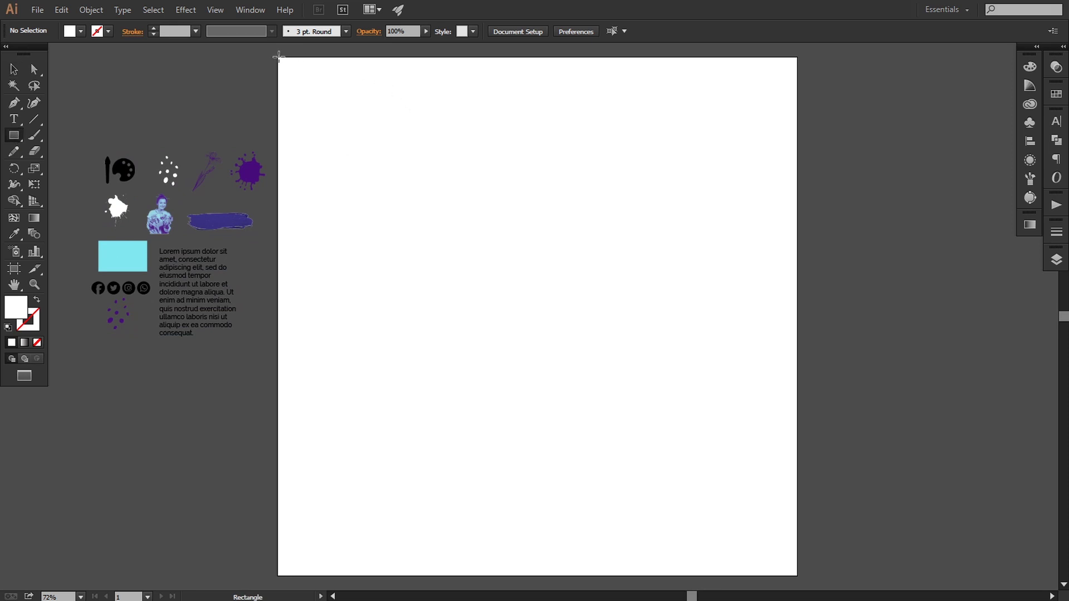
drag(279, 57, 797, 576)
click(14, 234)
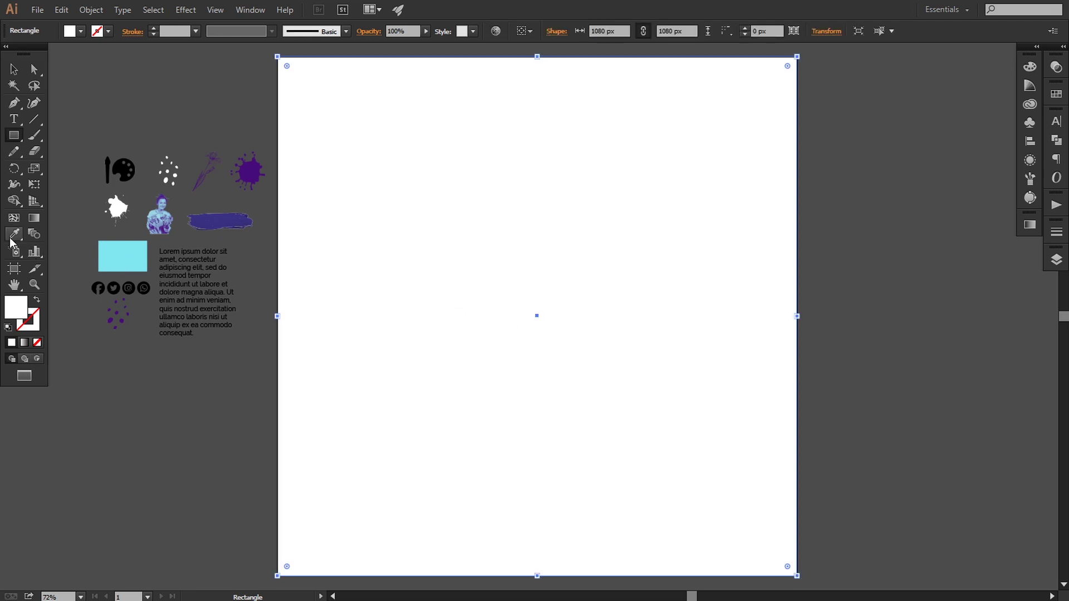
click(112, 259)
click(14, 69)
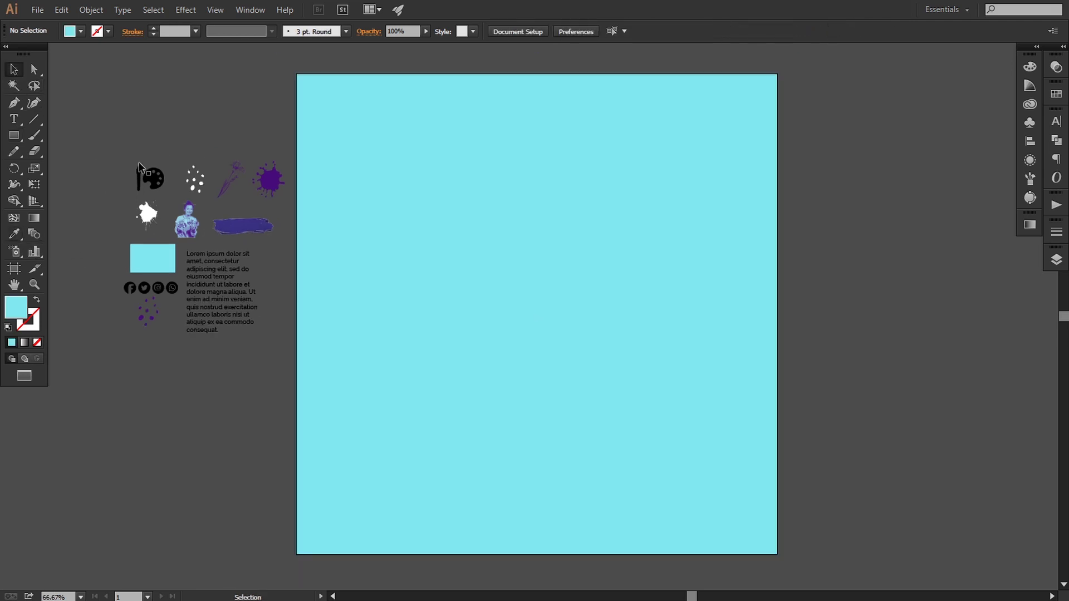
Place the brush-and-palette logo near the artboard's upper-right corner and bring it in front of the blue background.
drag(146, 173, 656, 107)
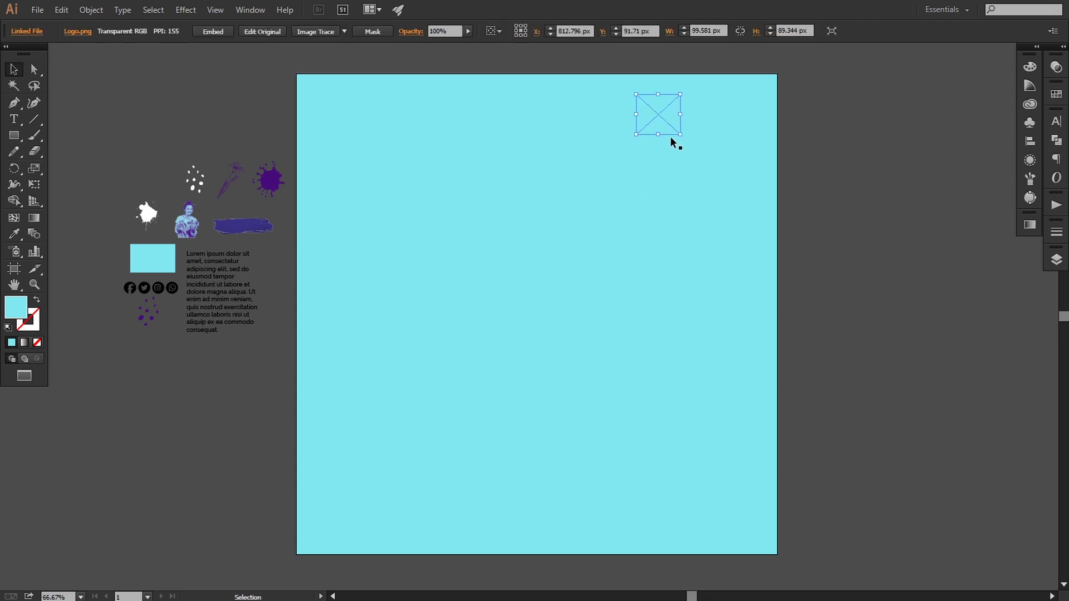
right_click(666, 121)
mouse_move(696, 201)
click(820, 199)
click(715, 129)
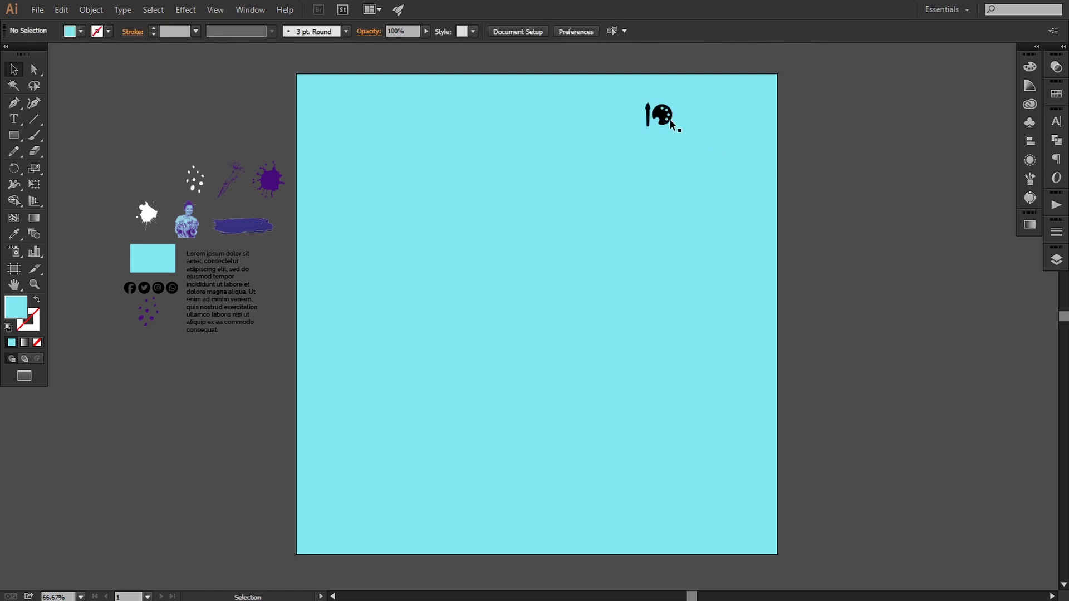
drag(670, 119, 642, 119)
click(808, 216)
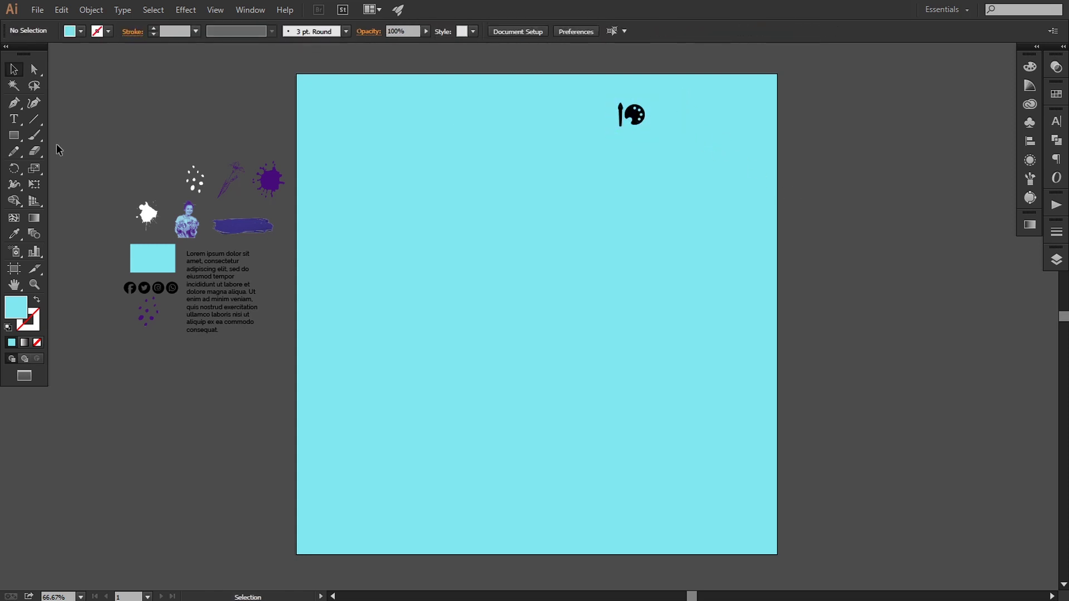
Add the text "ARTBRAND" near the middle of the artboard.
click(16, 120)
click(553, 253)
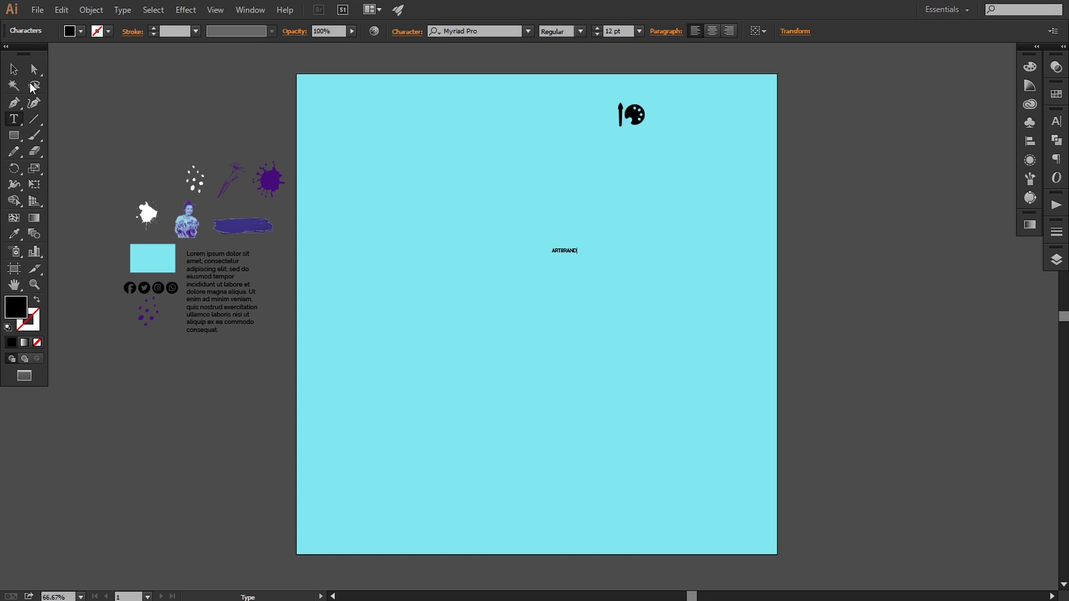
key(Escape)
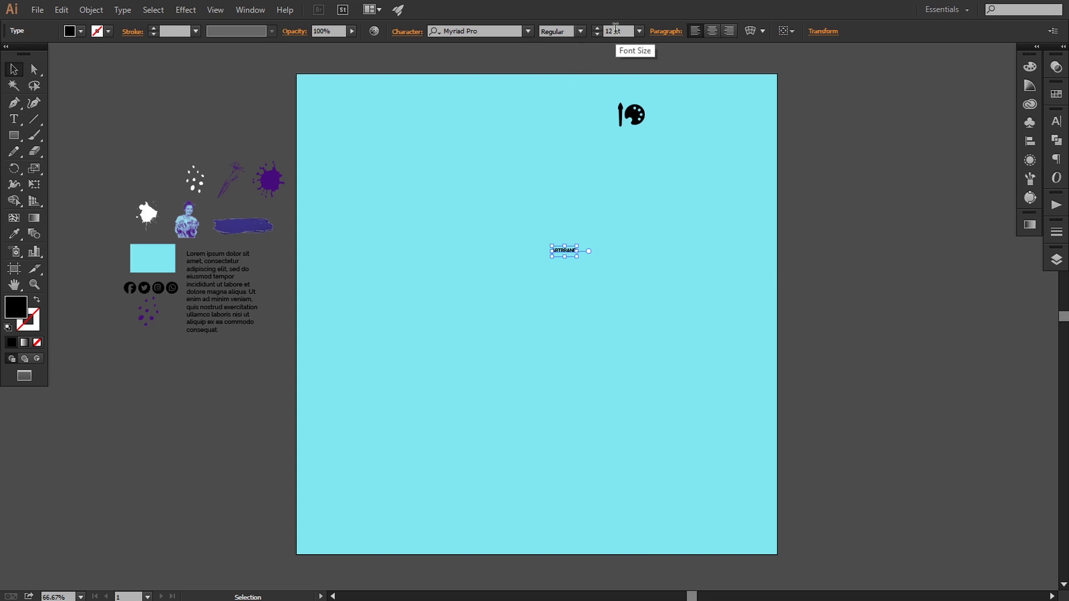
Enlarge the ARTBRAND text to 48 pt and place it directly to the right of the palette logo.
click(617, 31)
key(Up)
key(Up)
key(Up)
key(Up)
key(Up)
key(Up)
key(Up)
key(Up)
key(Up)
key(Up)
key(Up)
key(Up)
key(Up)
key(Up)
key(Up)
key(Up)
key(Up)
key(Up)
key(Up)
key(Up)
key(Up)
key(Up)
key(Up)
key(Up)
key(Up)
key(Up)
key(Up)
key(Up)
key(Up)
key(Up)
key(Up)
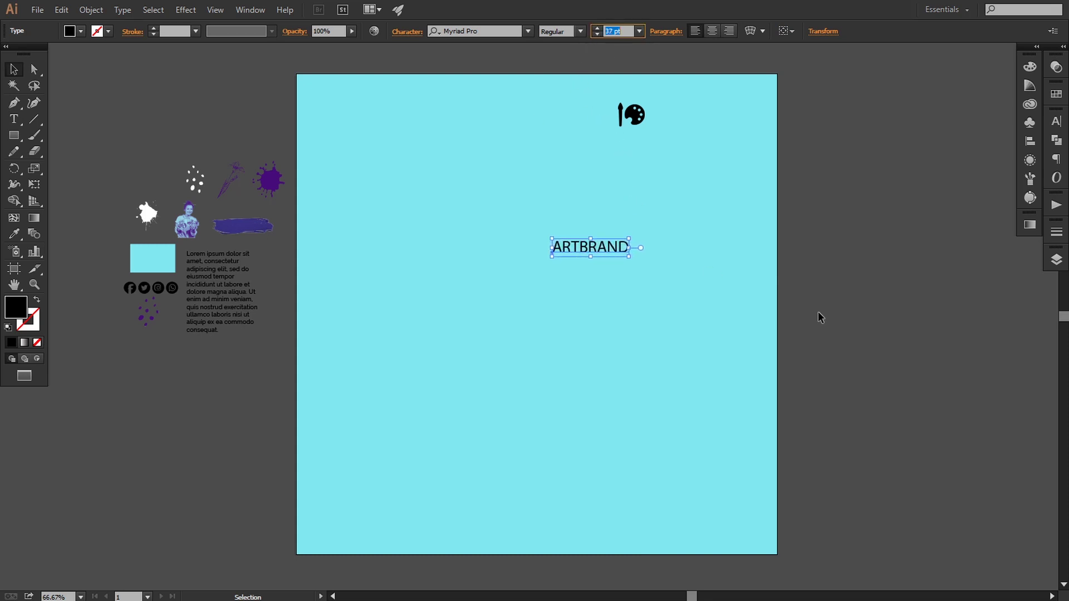
click(829, 322)
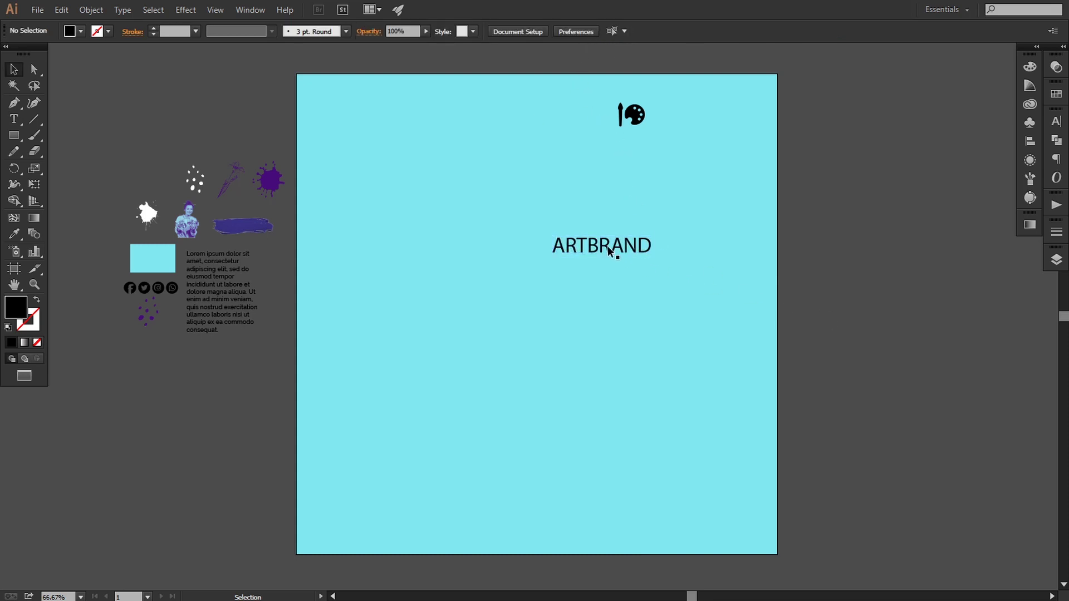
drag(611, 251, 707, 113)
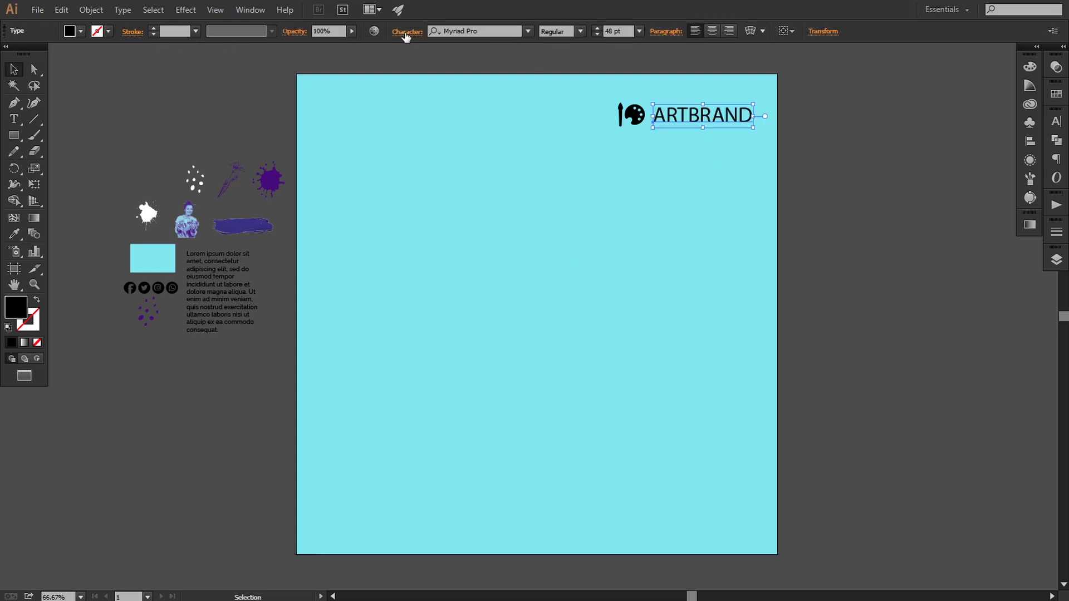
Change the ARTBRAND text's font to Metropolis Medium.
click(497, 35)
text(m)
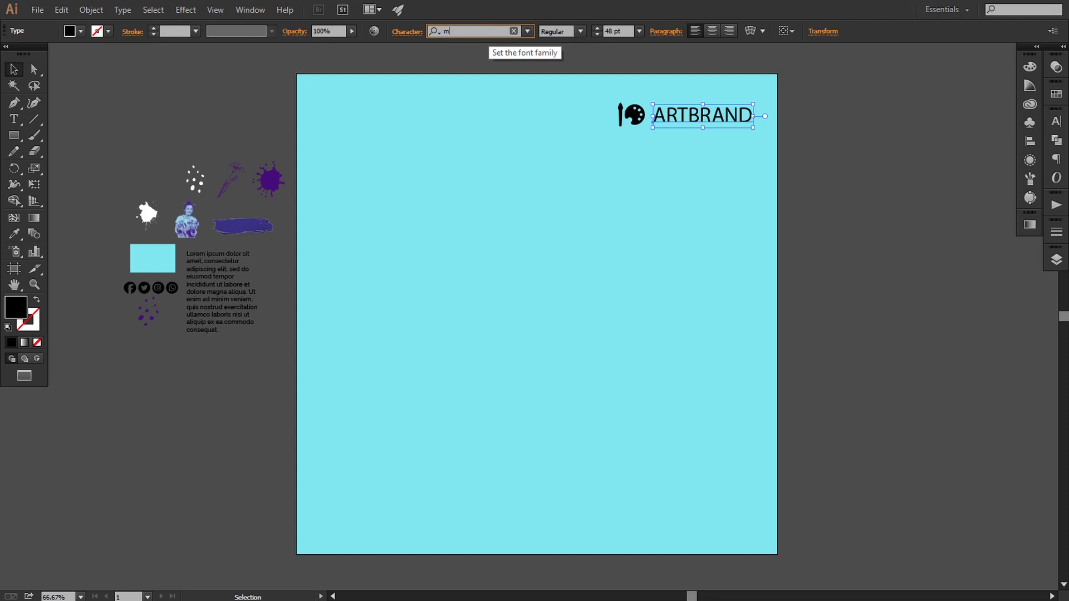
text(et)
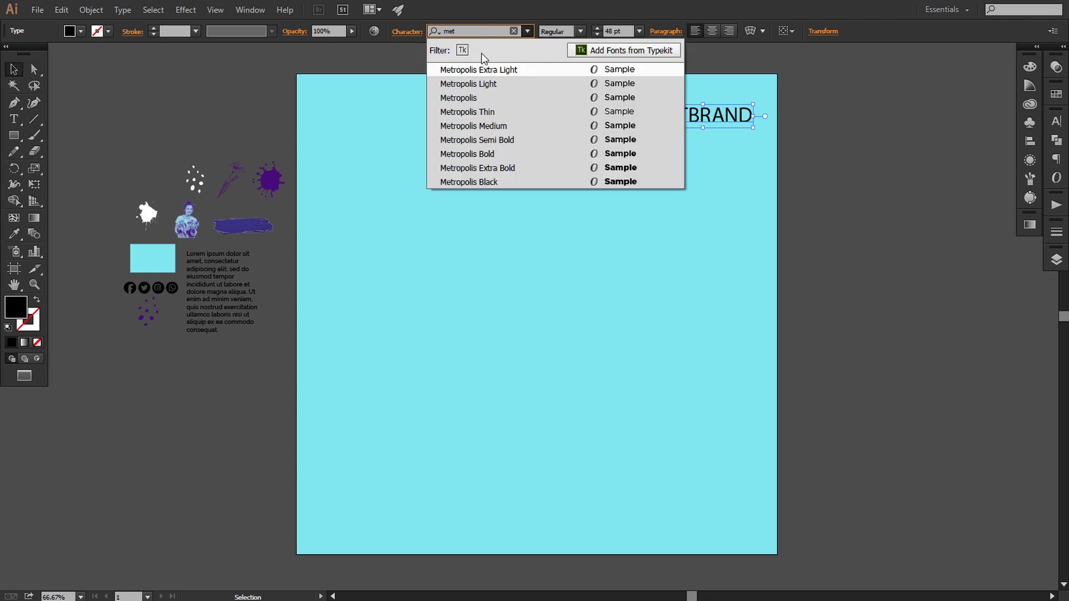
click(475, 125)
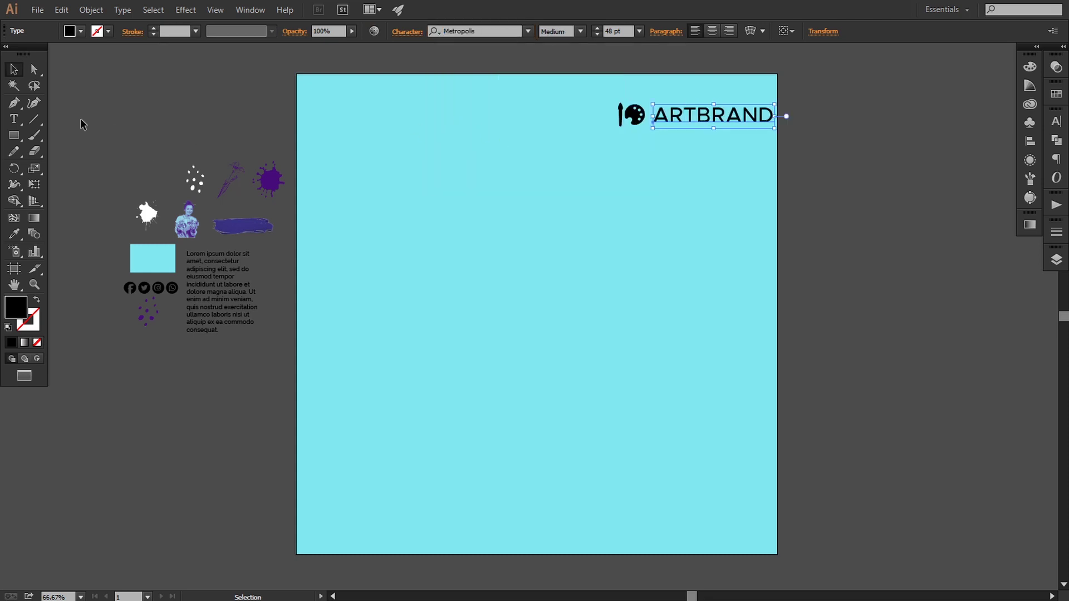
Set only the letters "ART" of the brand name to the Bold font style.
click(14, 118)
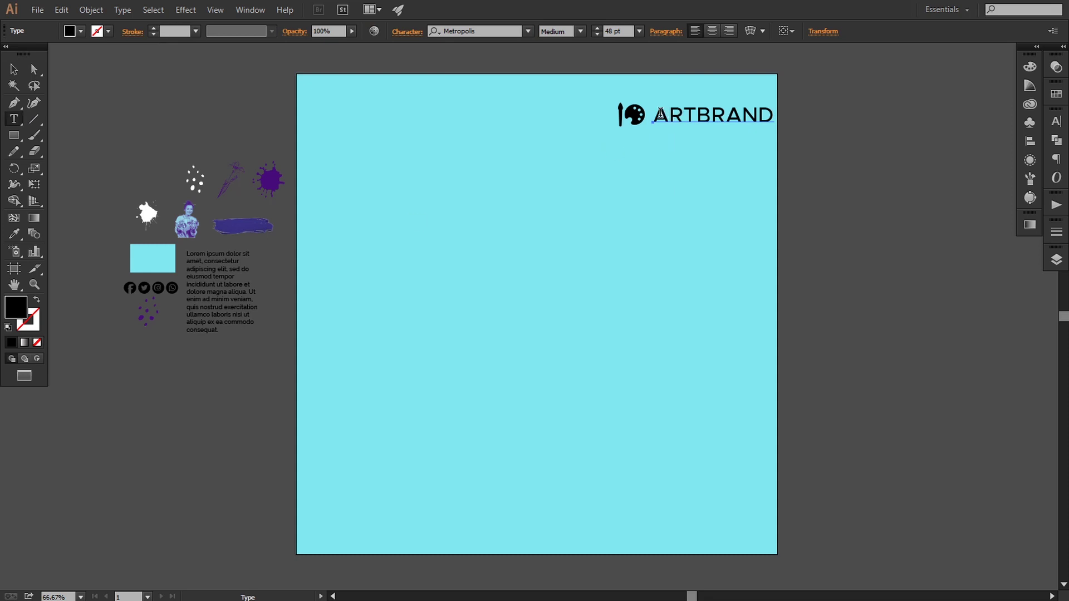
drag(653, 115, 696, 115)
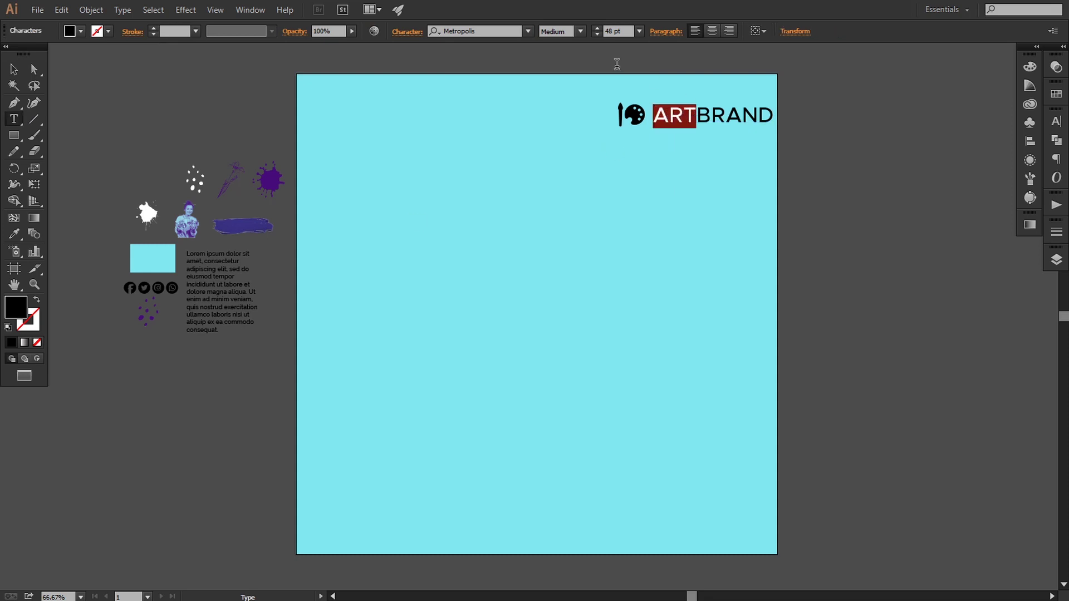
click(580, 31)
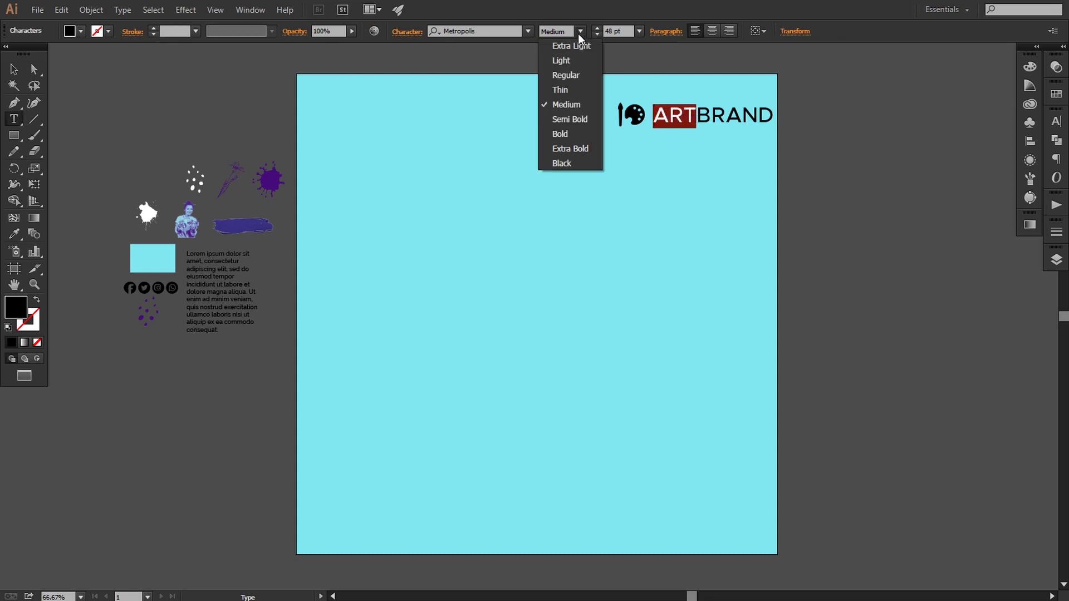
click(564, 131)
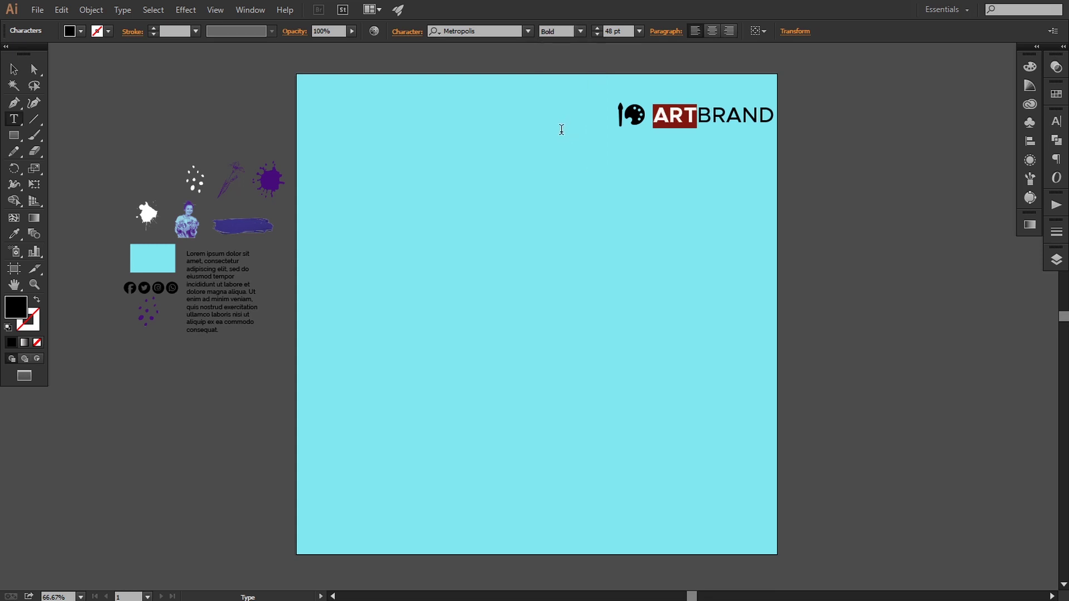
click(16, 71)
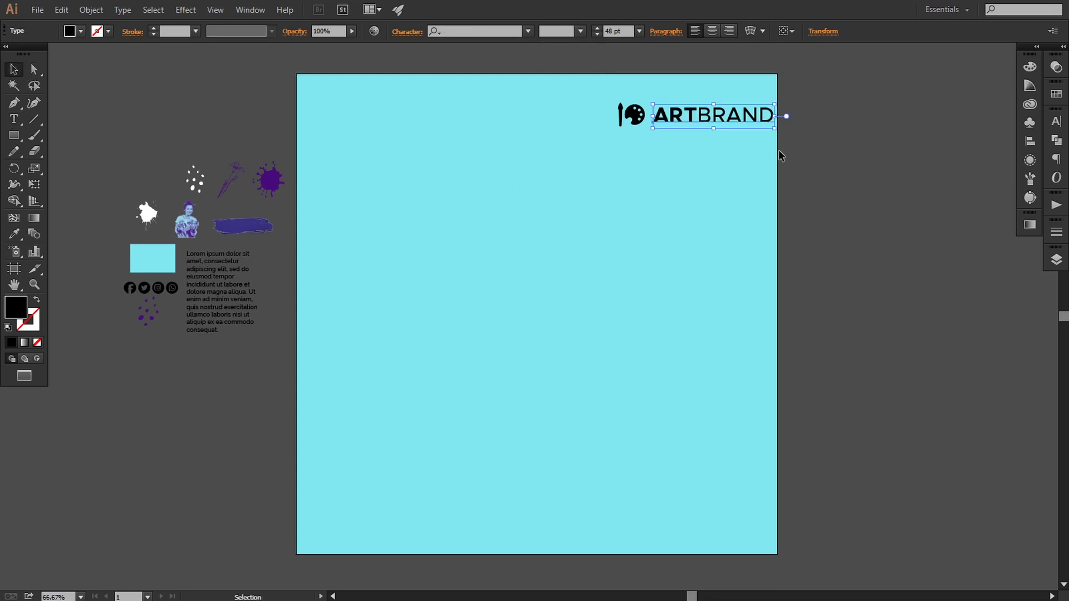
Scale the ARTBRAND text down to about 43 pt, leaving a margin to the artboard's right edge.
drag(774, 129, 763, 128)
click(830, 168)
drag(831, 169, 823, 184)
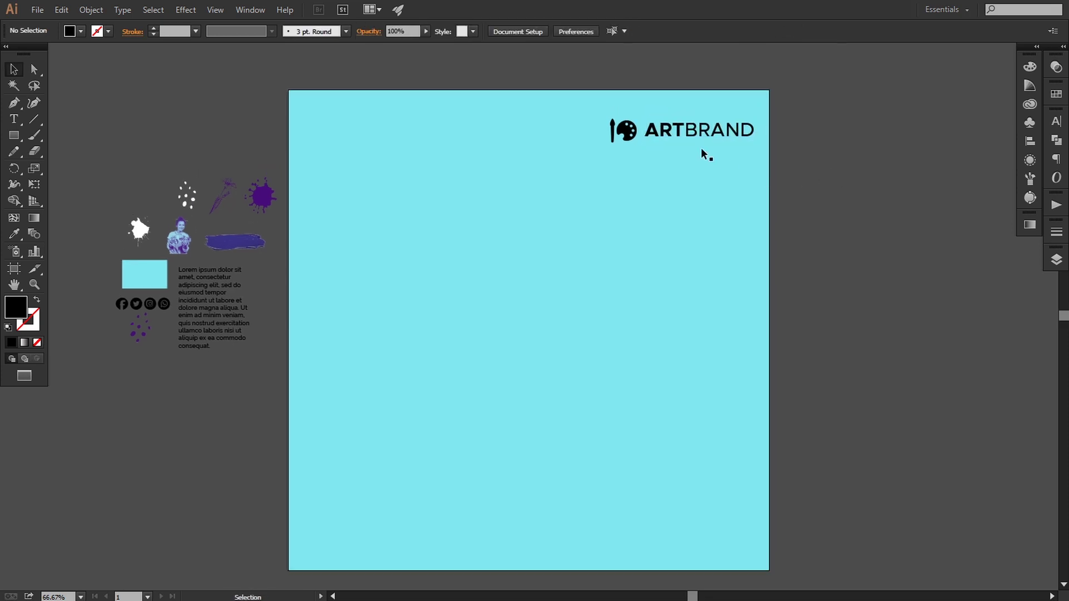
Nudge the ARTBRAND text slightly down and left to align it with the palette logo.
click(682, 130)
key(Down)
key(Down)
key(Down)
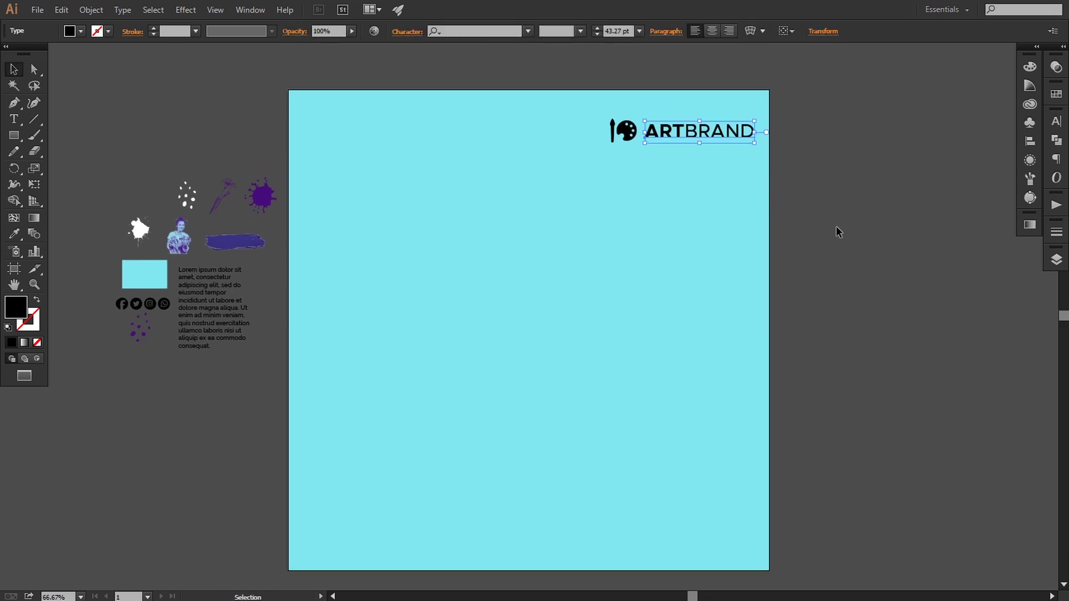
click(837, 226)
click(680, 132)
key(Left)
key(Left)
key(Left)
click(822, 223)
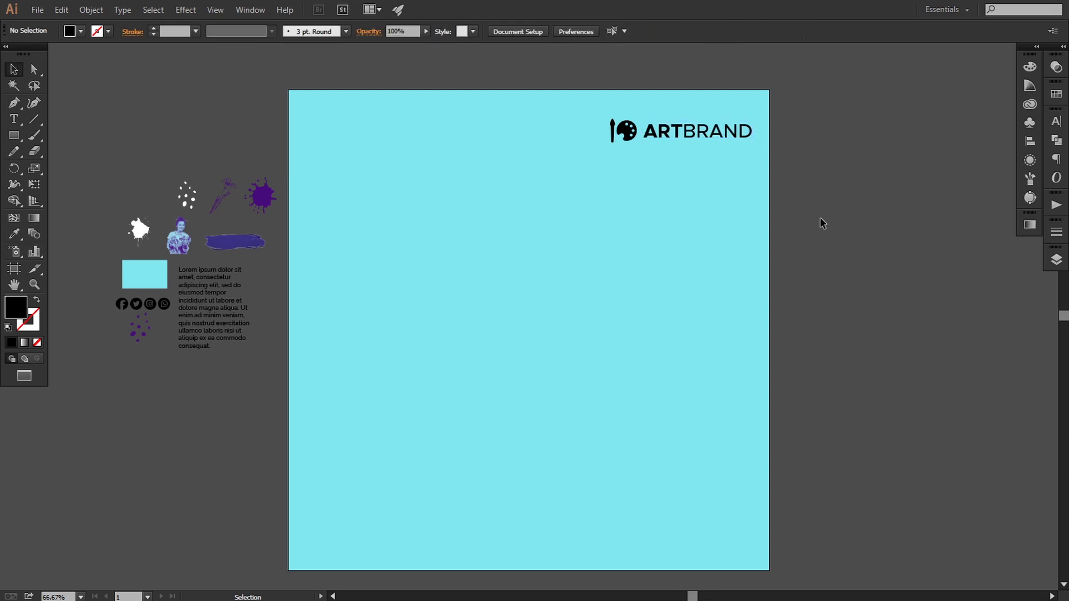
Scale the palette logo and the ARTBRAND text down together to about 329 px wide.
click(670, 142)
shift+click(625, 131)
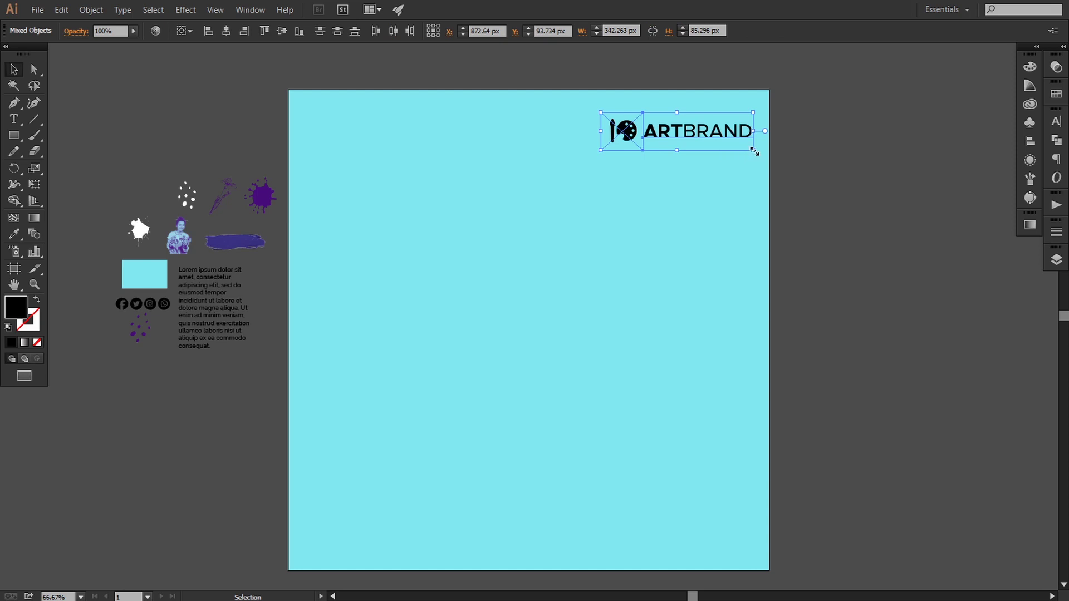
drag(755, 152, 748, 150)
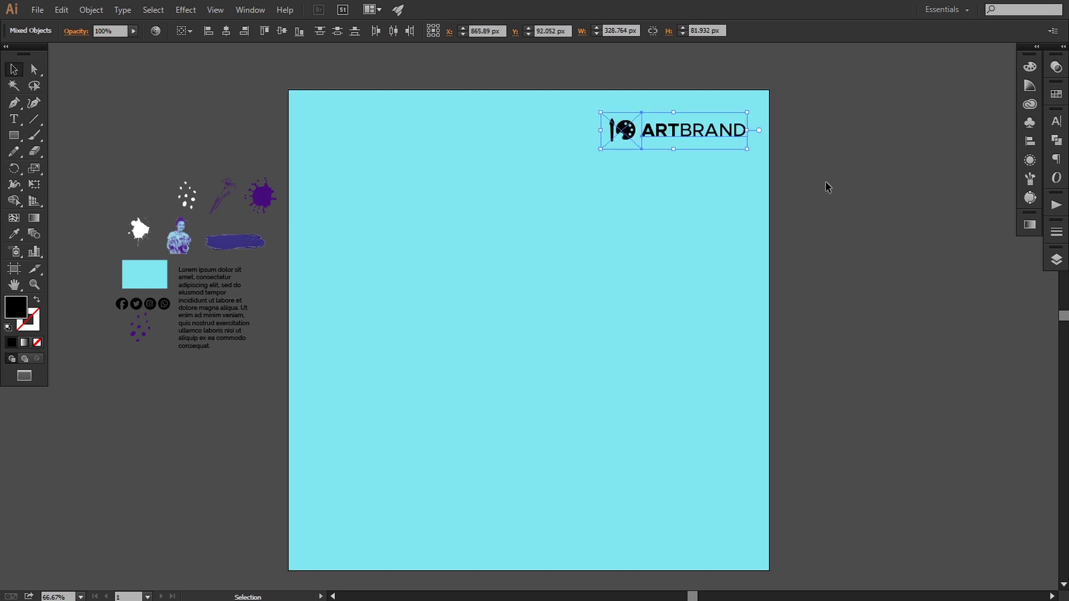
Nudge the logo and brand name together 9 px down and 2 px left, then deselect them.
key(Down)
key(Down)
key(Down)
key(Down)
key(Left)
key(Left)
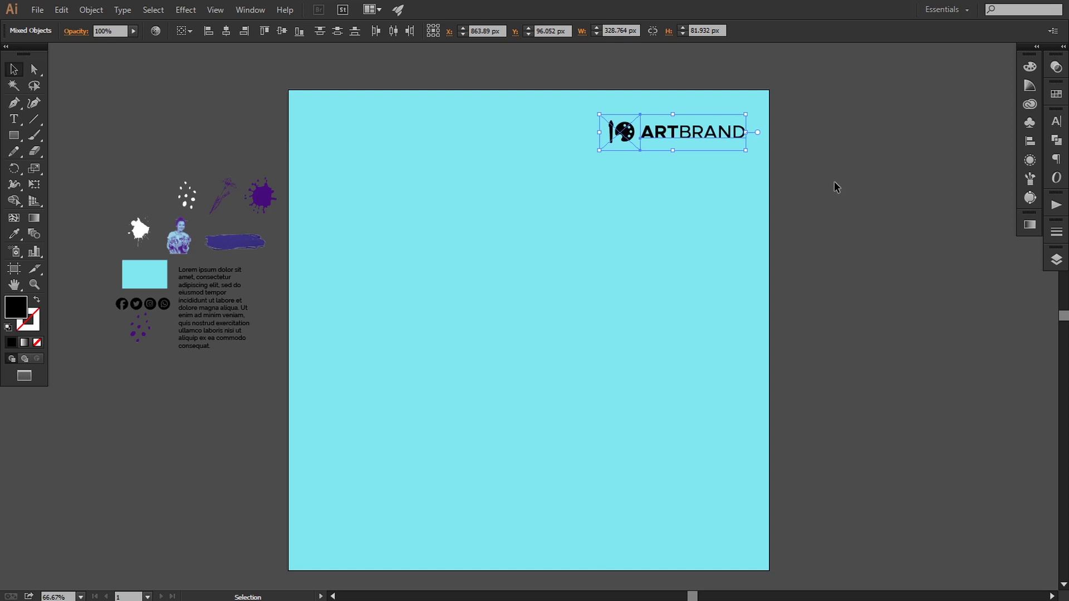
key(Down)
key(Down)
key(Down)
key(Down)
key(Down)
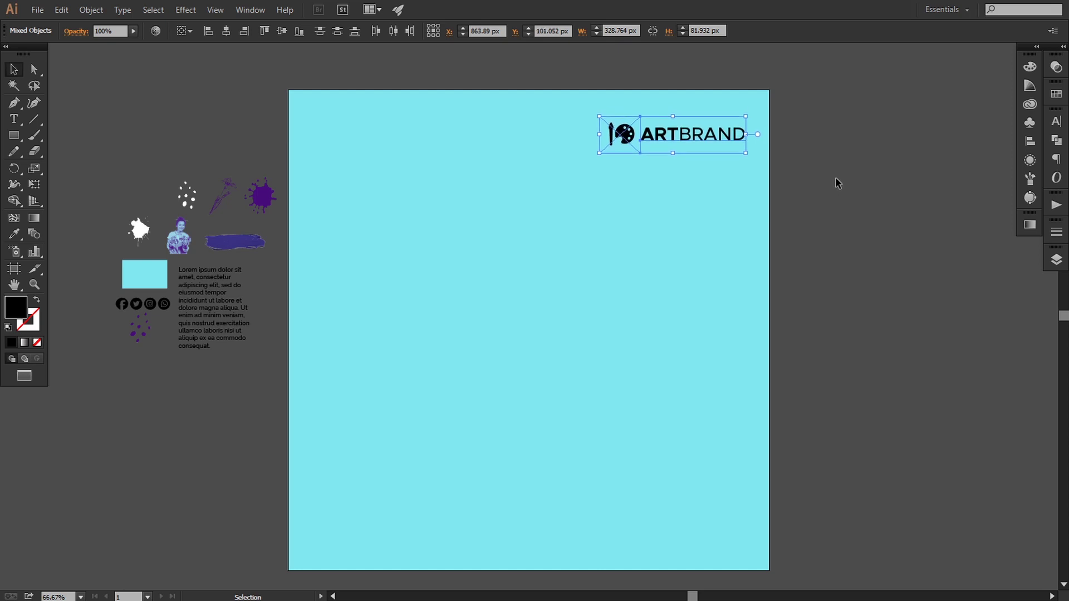
click(794, 251)
drag(794, 251, 807, 248)
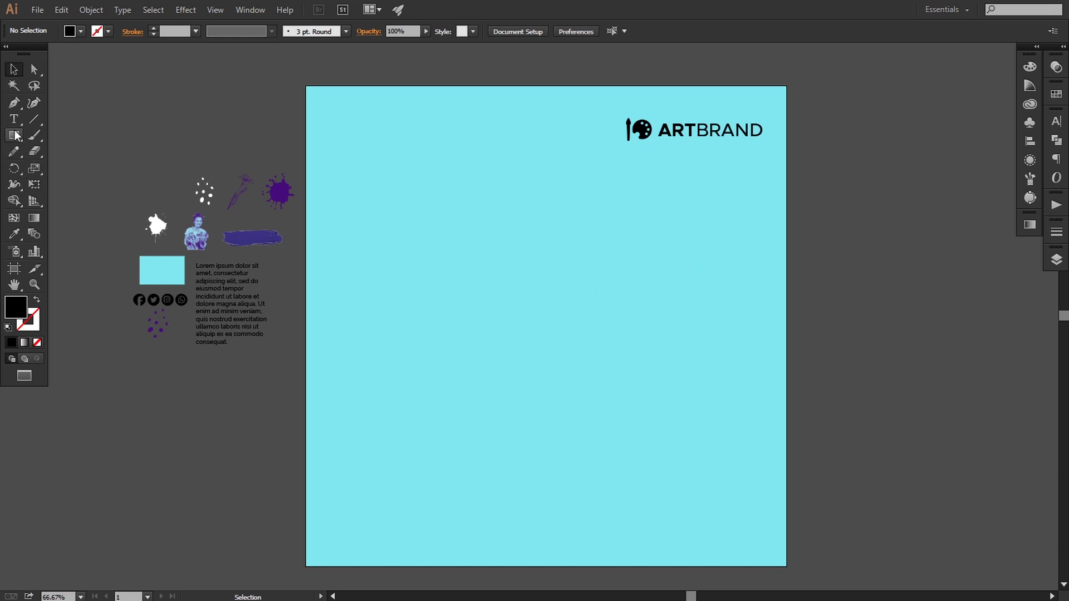
Add the headline text "Print & Draw" below the brand name on the artboard.
key(t)
click(495, 234)
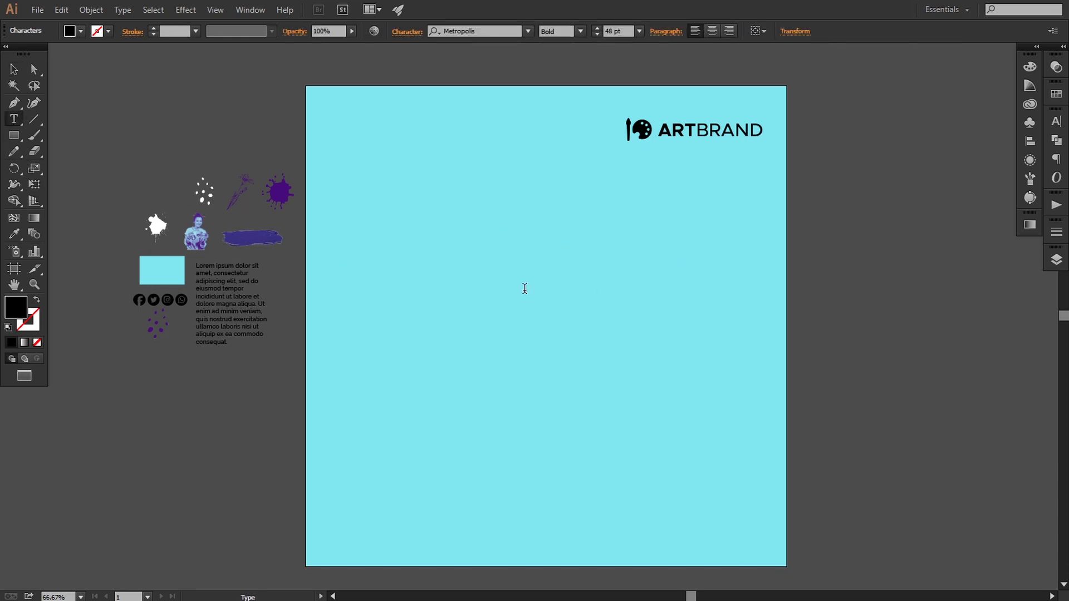
text(Print &)
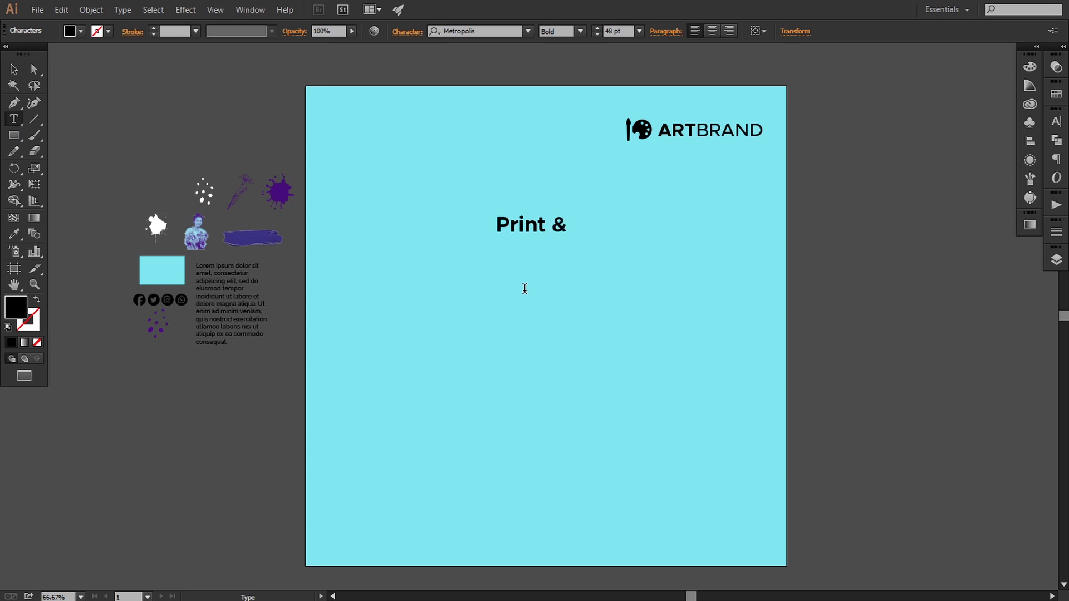
text( Draw)
Change the font of the whole "Print & Draw" headline to Playfair Display Bold.
drag(488, 224, 689, 224)
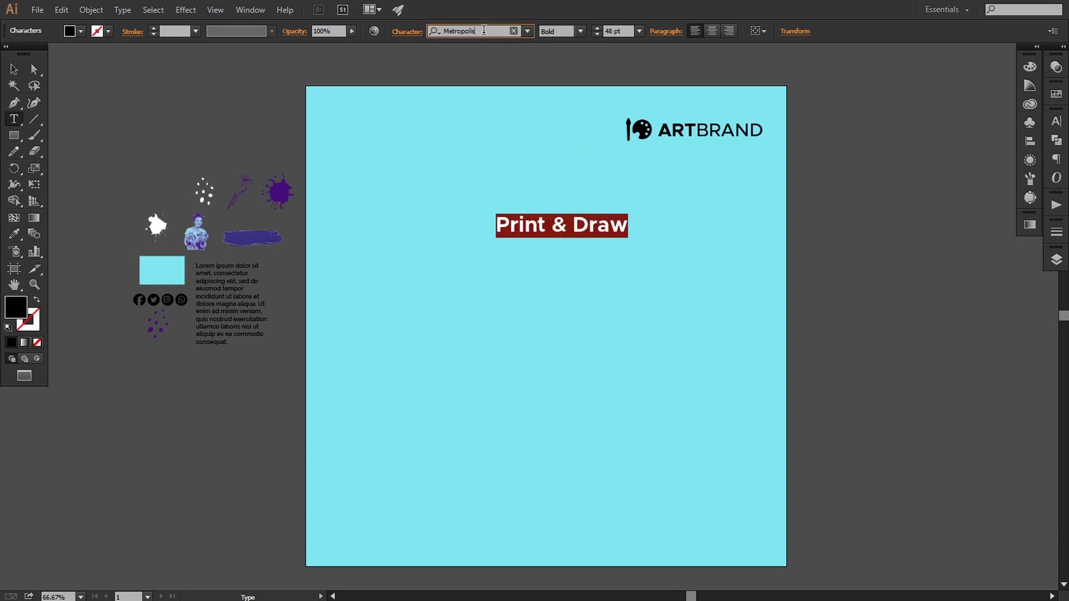
click(484, 30)
text(play)
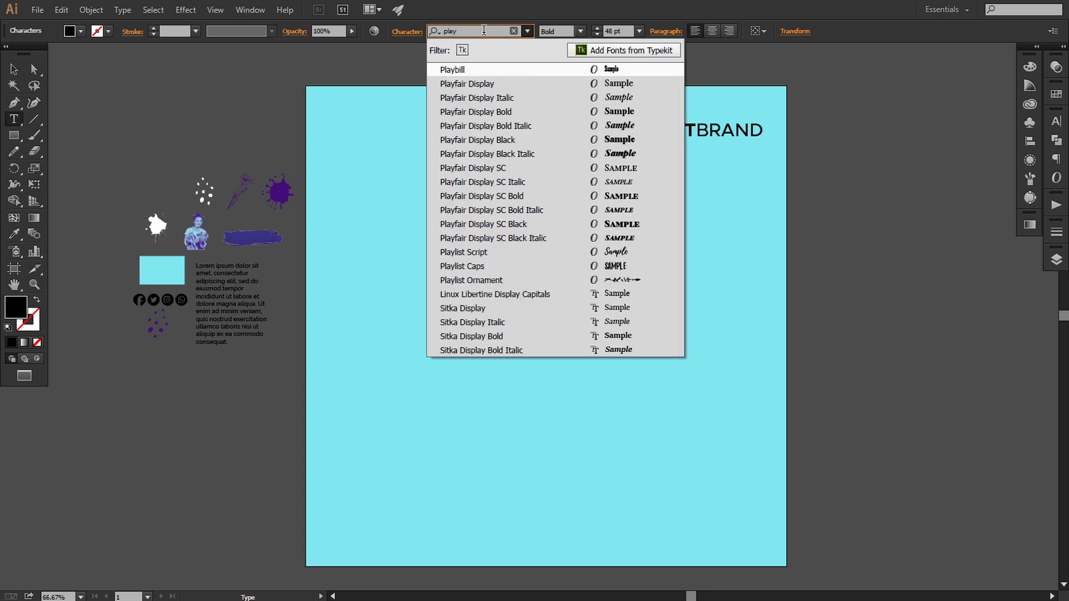
click(485, 112)
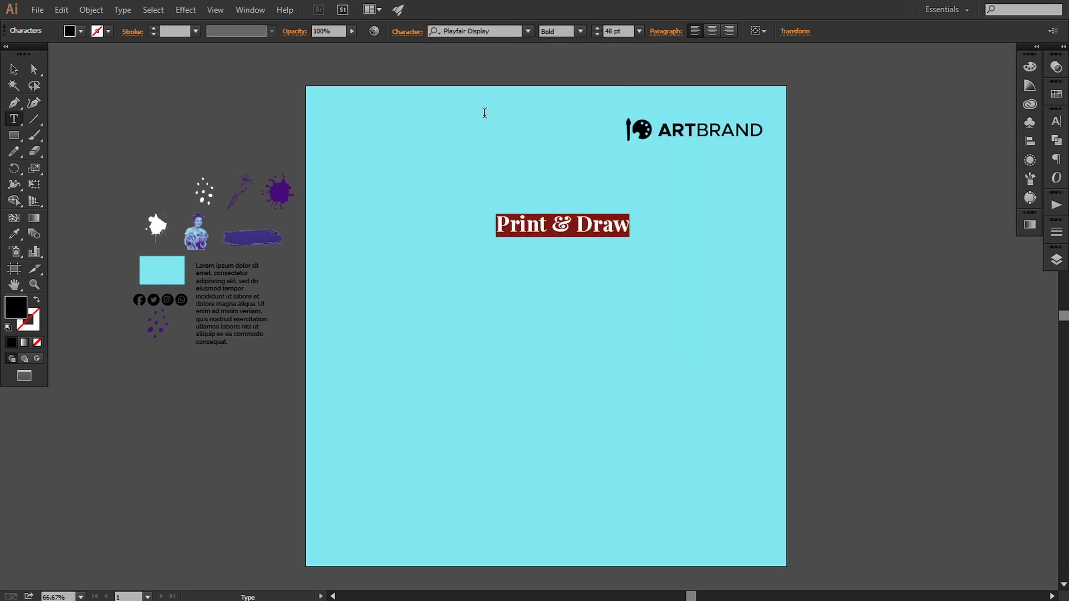
Increase the "Print & Draw" headline's font size to 112 pt.
click(597, 28)
key(Up)
key(Up)
key(Up)
key(Up)
key(Up)
key(Up)
key(Up)
key(Up)
key(Up)
key(Up)
key(Up)
key(Up)
key(Up)
key(Up)
key(Up)
key(Up)
key(Up)
key(Up)
key(Up)
key(Up)
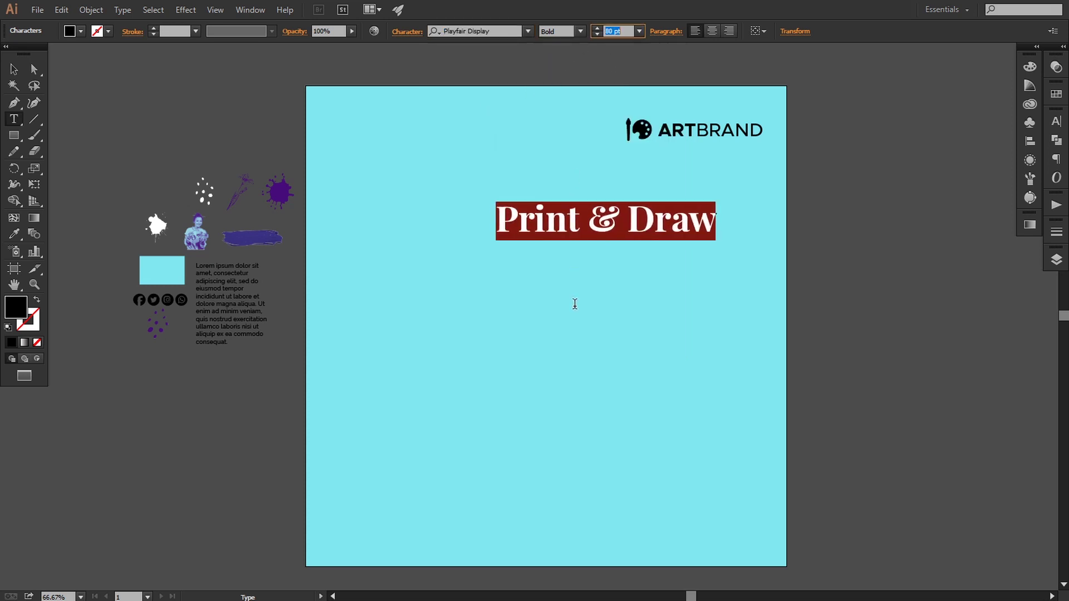
key(Up)
key(Up)
key(Up)
key(Up)
key(Up)
key(Up)
key(Up)
key(Up)
key(Up)
key(Up)
key(Up)
key(Up)
key(Up)
key(Up)
key(Up)
key(Up)
key(Up)
key(Up)
key(Up)
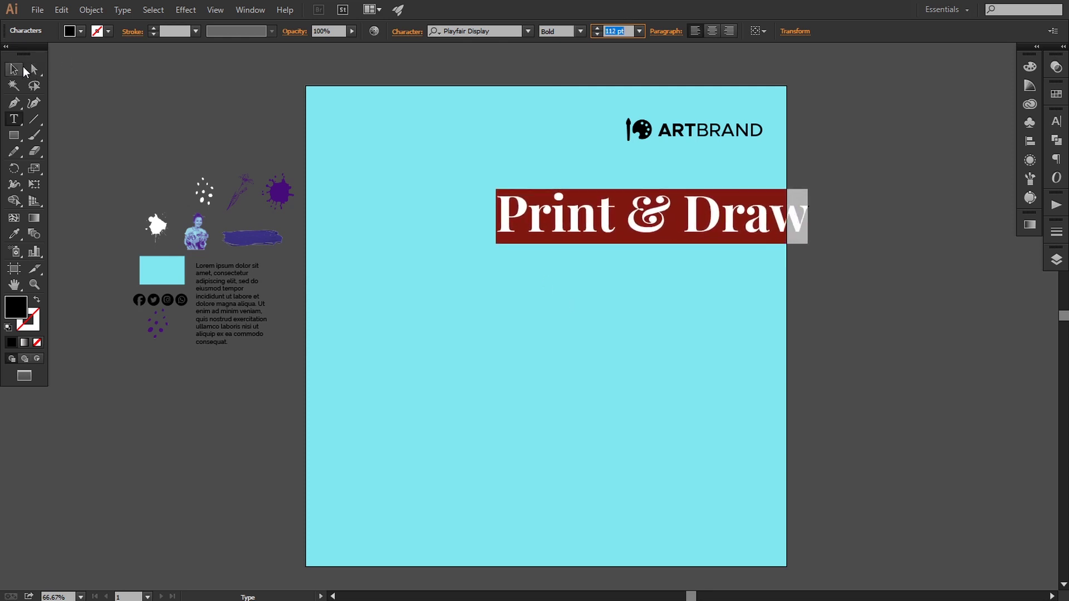
Finish editing the "Print & Draw" headline and move it left so it lies completely on the artboard.
click(14, 69)
click(139, 110)
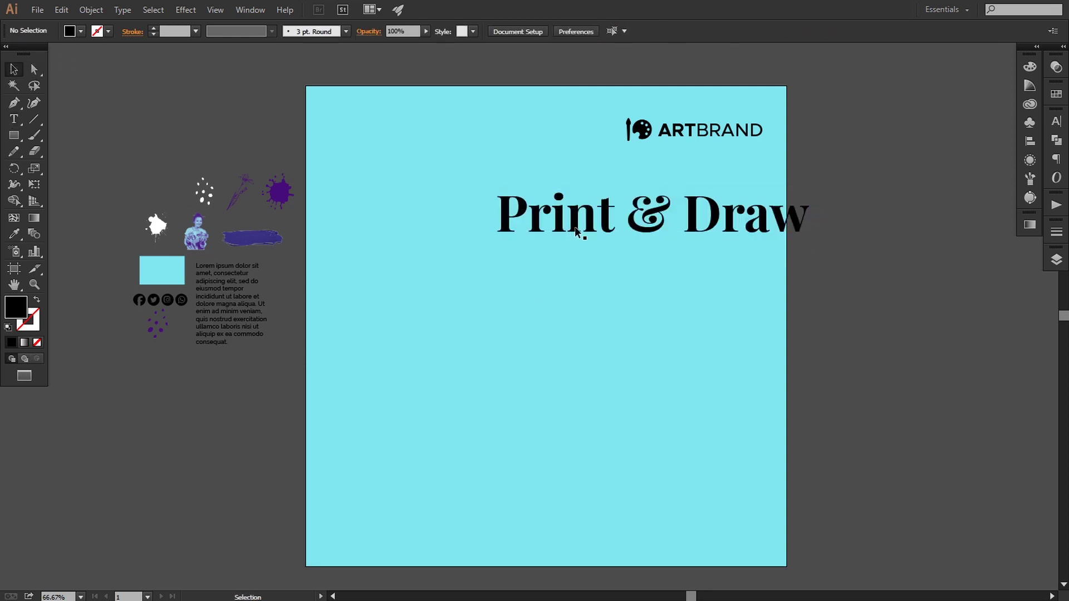
drag(577, 230, 518, 234)
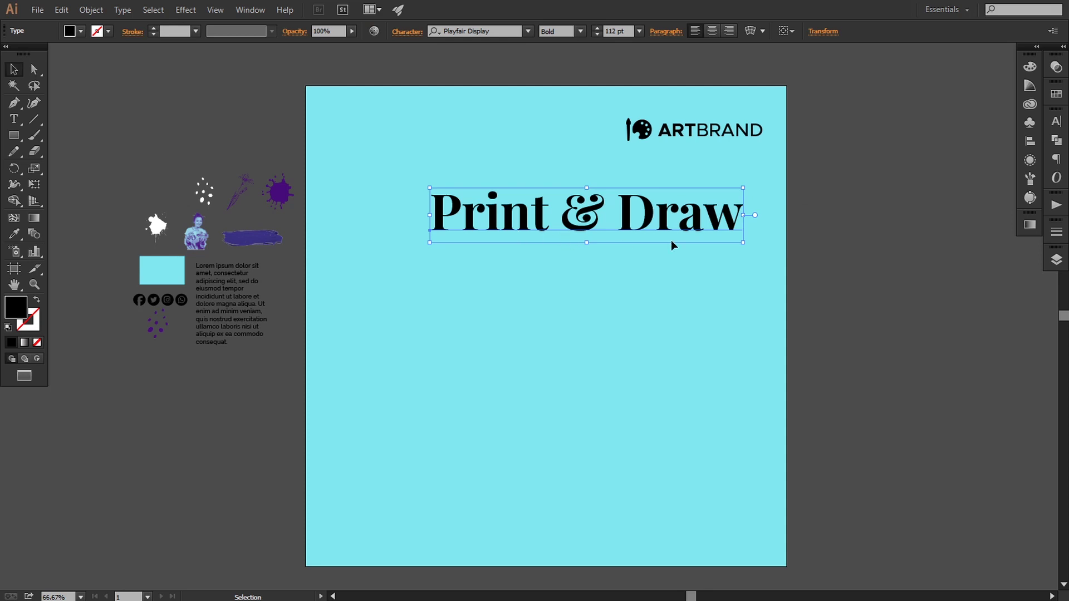
click(807, 258)
drag(526, 196, 517, 196)
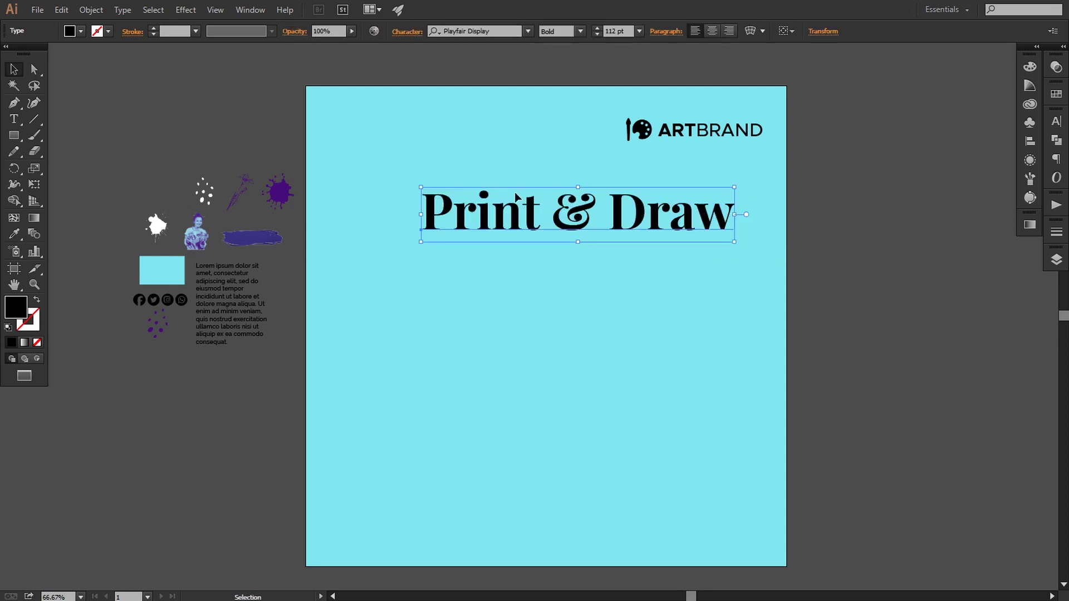
click(15, 235)
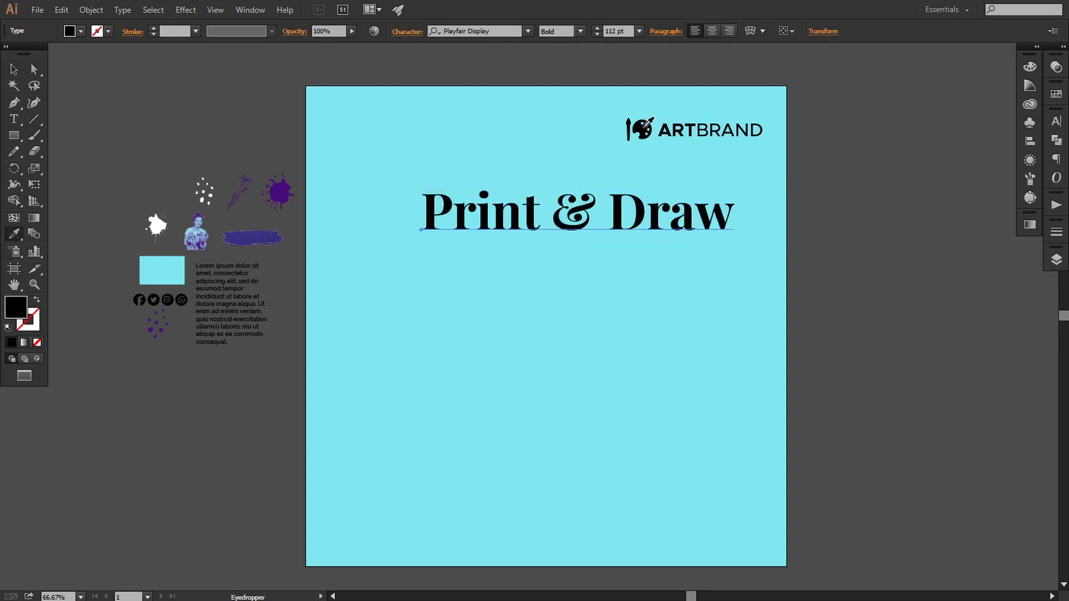
click(14, 69)
click(90, 92)
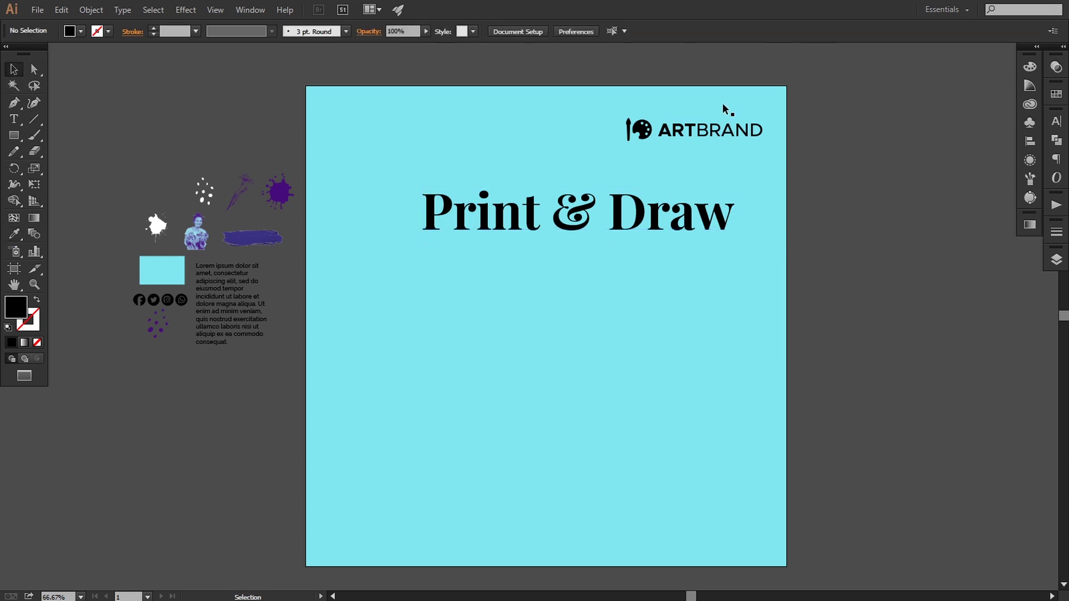
click(720, 130)
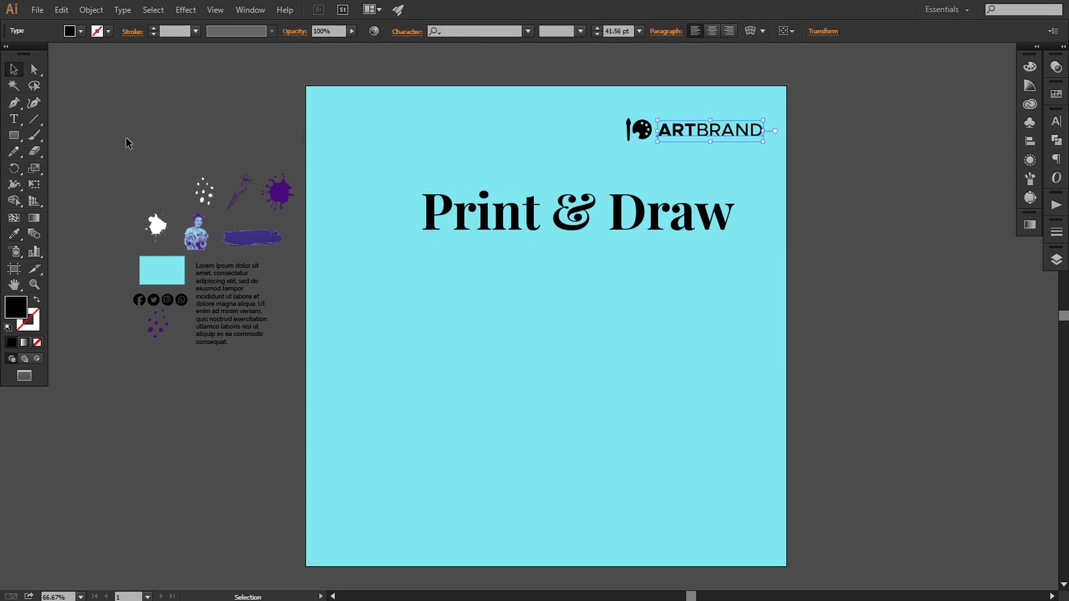
click(14, 235)
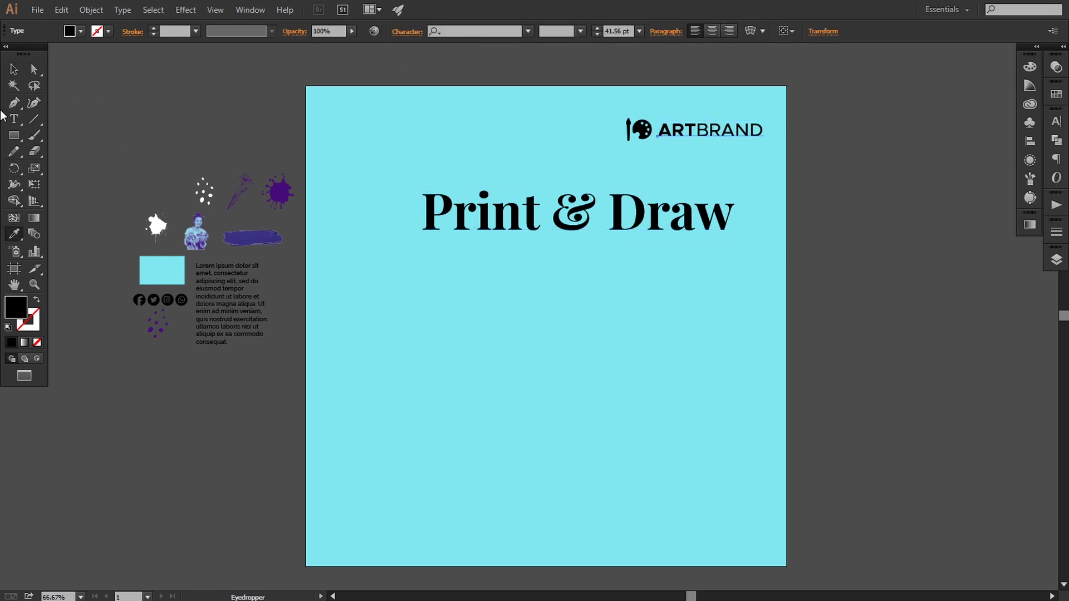
click(15, 70)
click(156, 137)
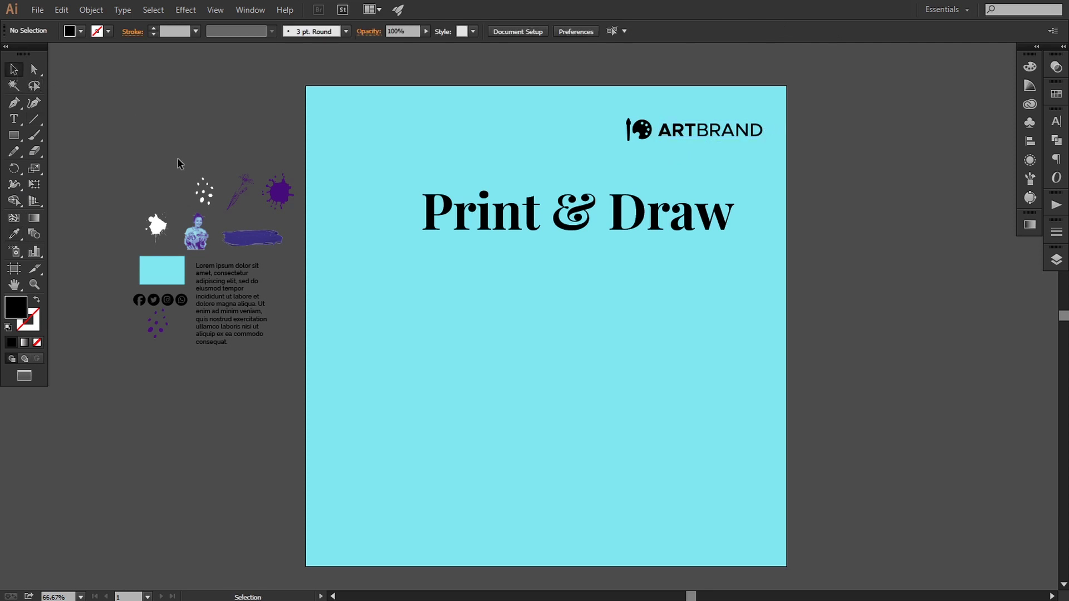
Show the rulers and place a vertical guide through the horizontal centre of the background square.
click(679, 234)
click(700, 260)
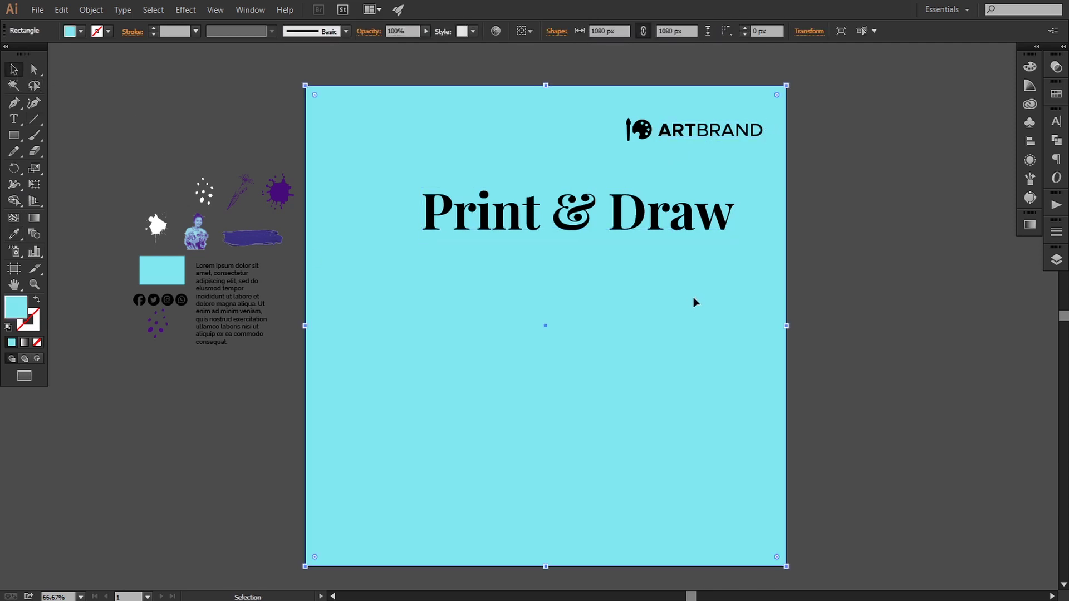
click(215, 9)
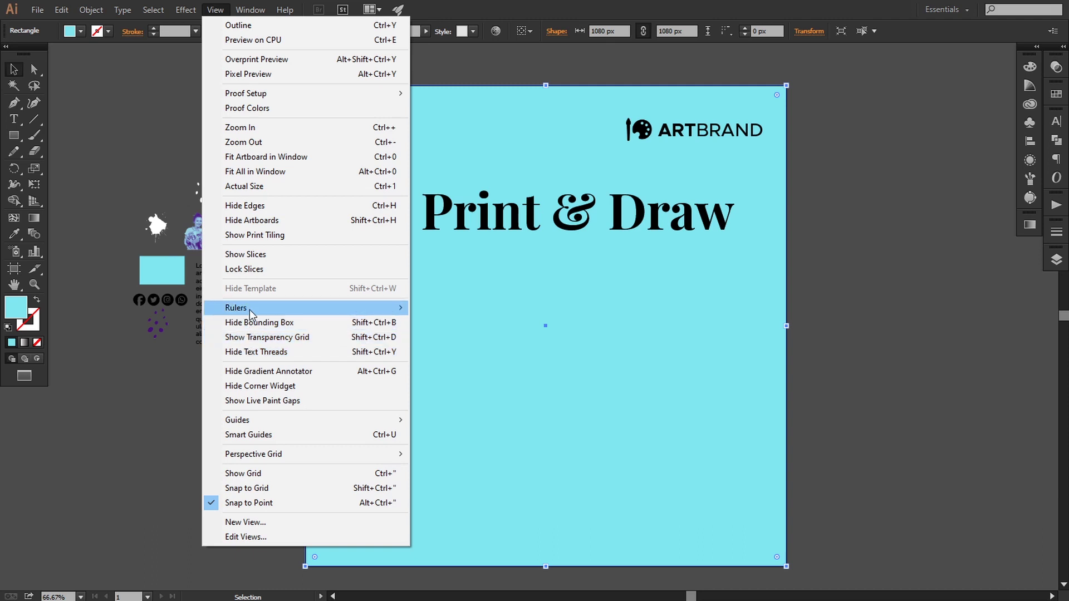
mouse_move(341, 308)
click(428, 309)
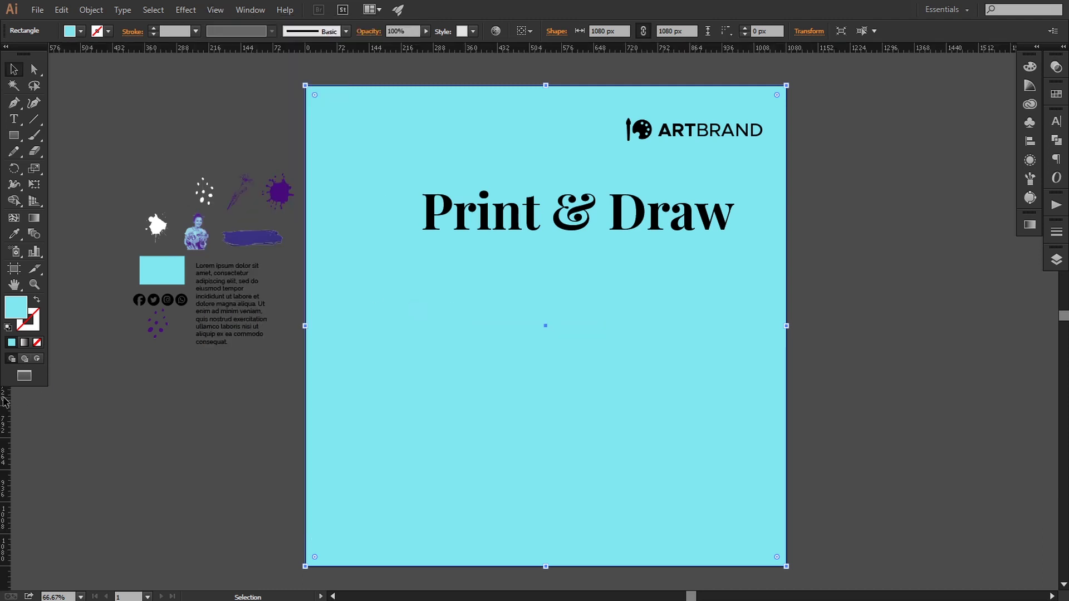
drag(6, 402, 546, 392)
Nudge the "Print & Draw" headline left until its centre lines up with the vertical guide.
click(576, 224)
key(Left)
key(Left)
key(Left)
key(Left)
key(Left)
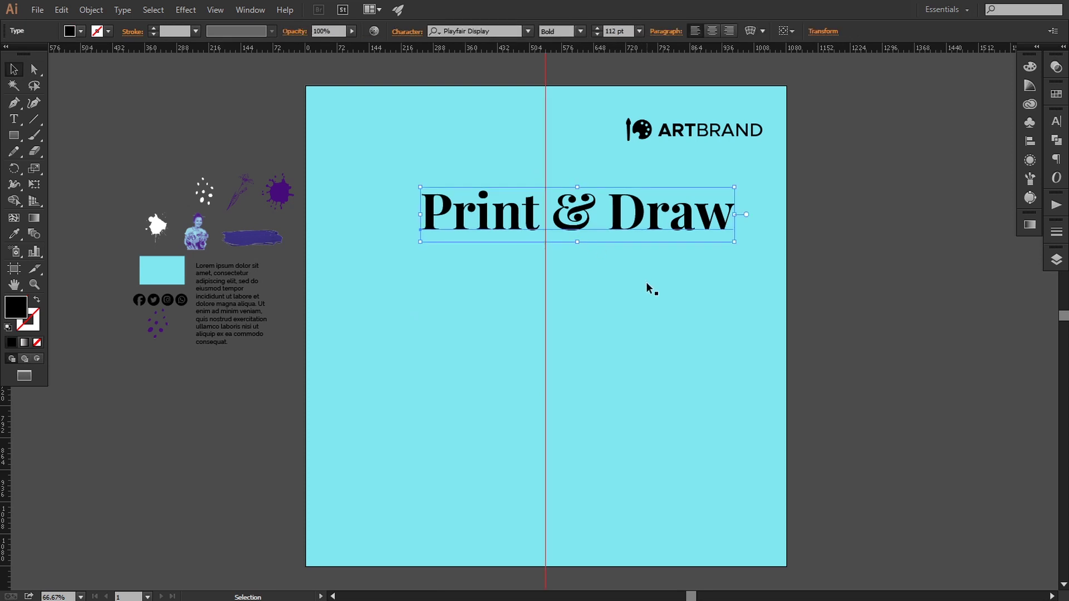
key(Left)
key(Left)
key(Left)
key(Left)
key(Left)
key(Left)
key(Left)
key(Left)
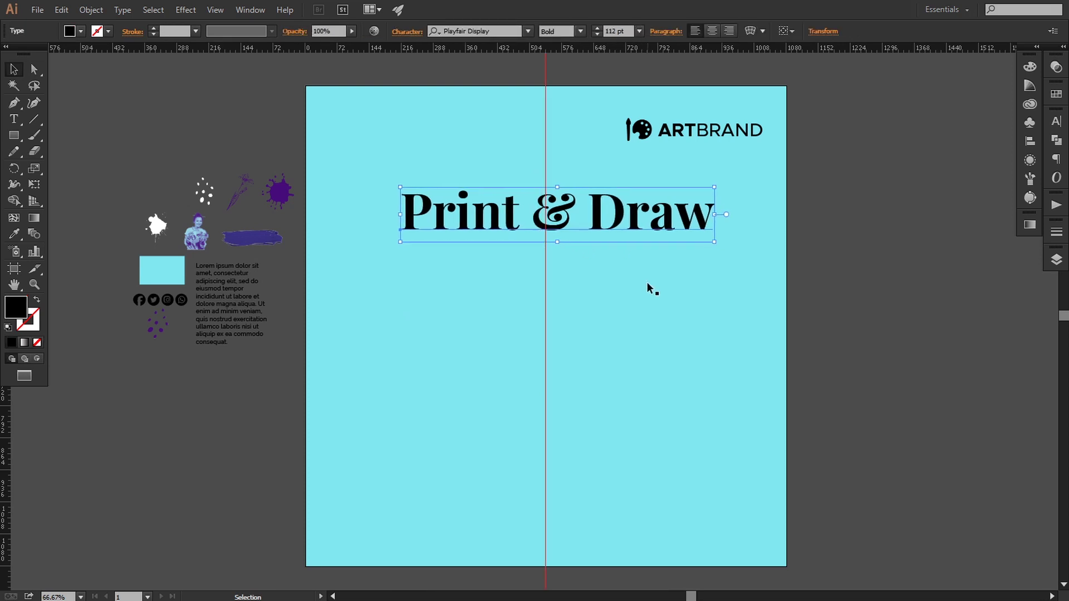
key(Left)
key(Left)
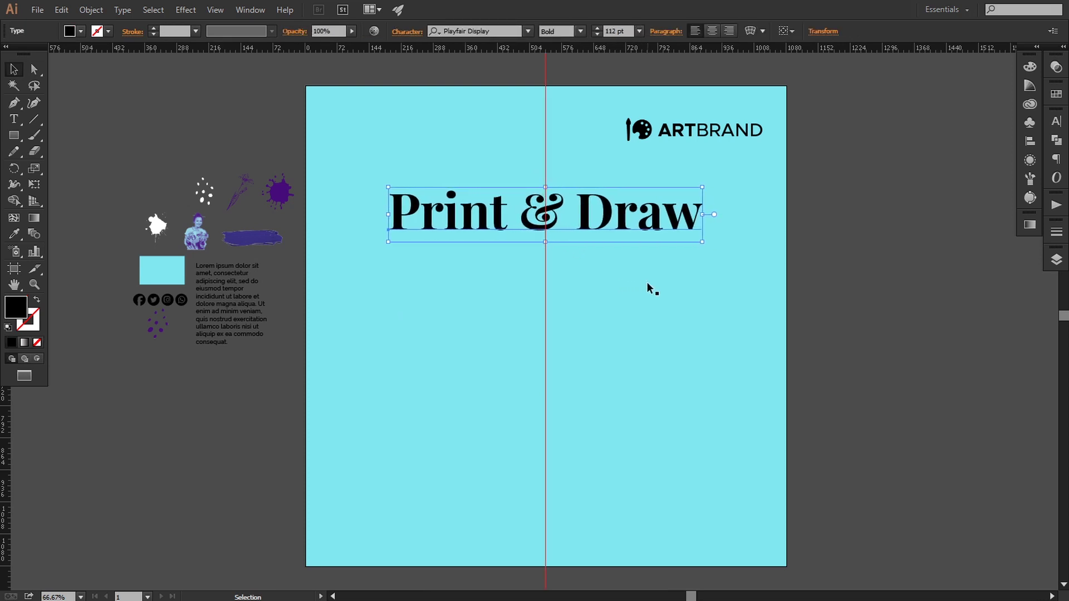
Nudge the headline up closer to the brand name and scale it proportionally about its centre to about 114.86 pt.
key(Up)
key(Up)
key(Up)
key(Up)
key(Up)
key(Up)
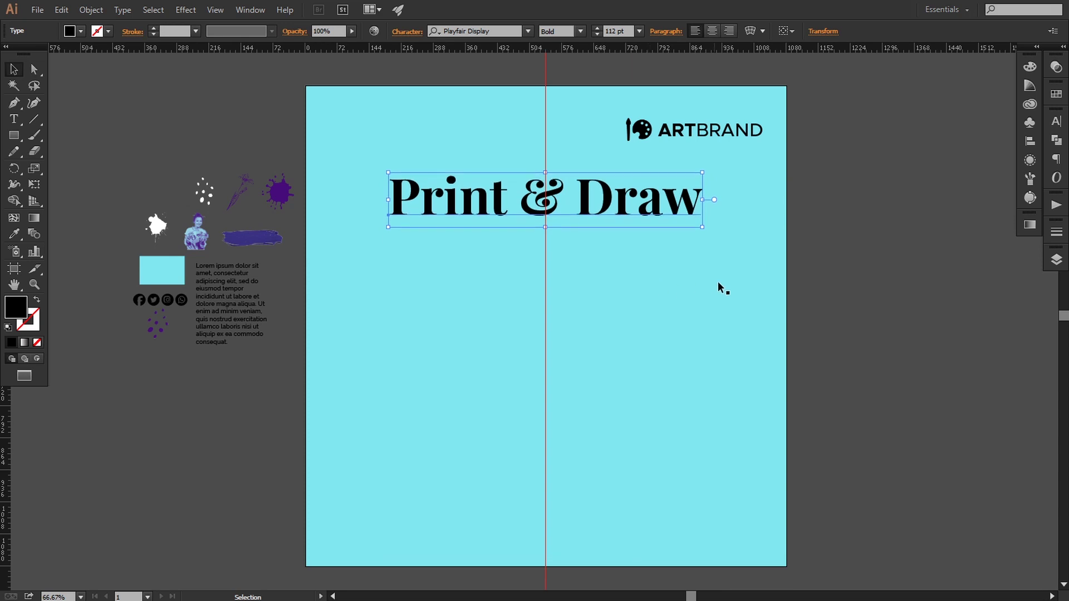
key(Up)
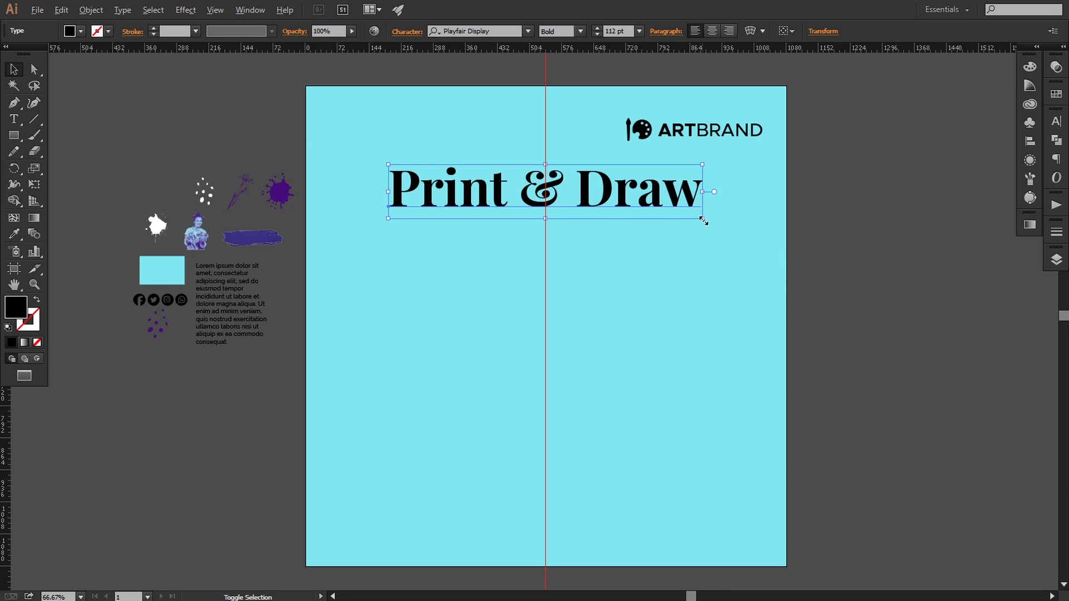
drag(701, 219, 706, 221)
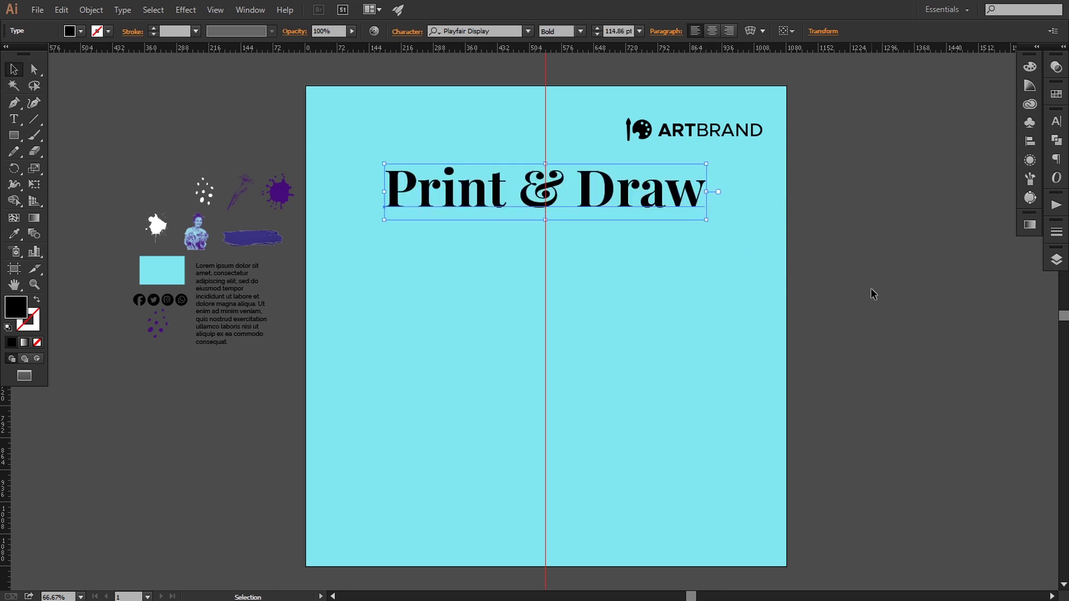
click(870, 291)
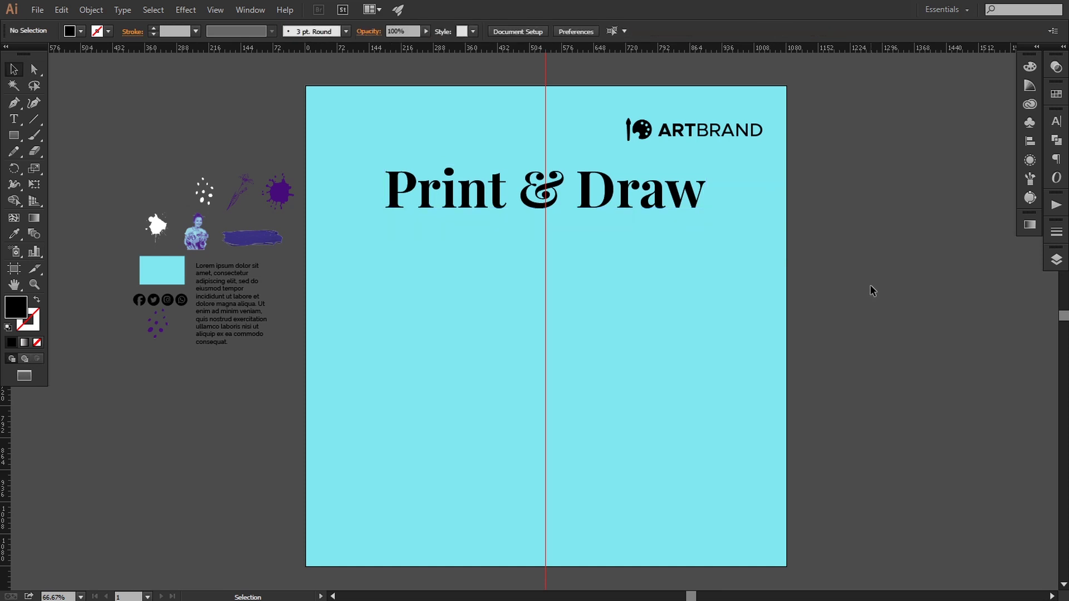
Move the small Paint 07.png photo of the woman onto the left half of the artboard and bring it to the front.
key(space)
drag(871, 319, 870, 310)
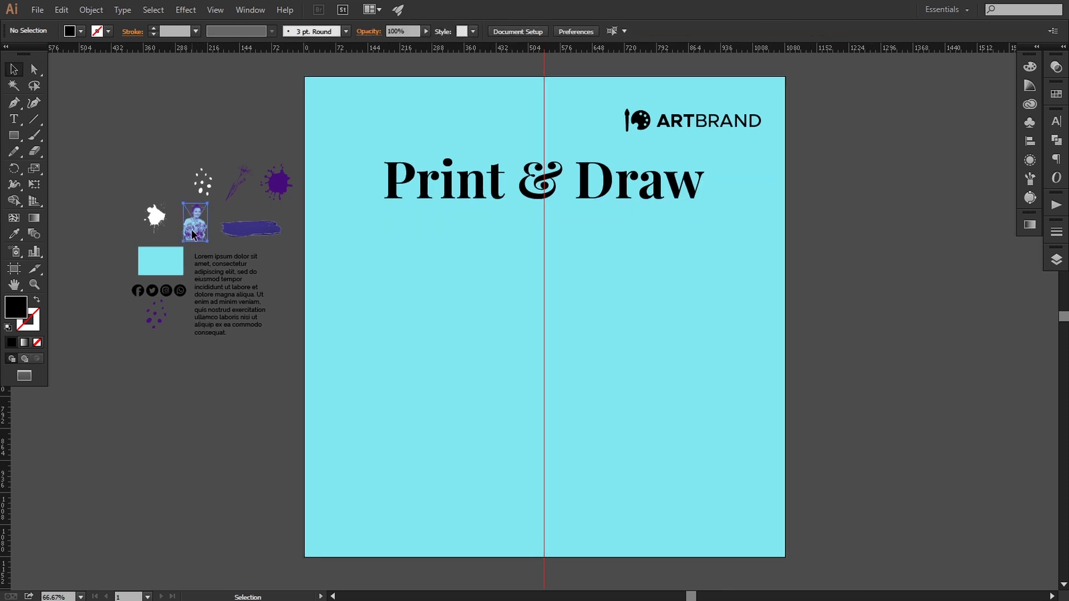
drag(333, 413, 419, 387)
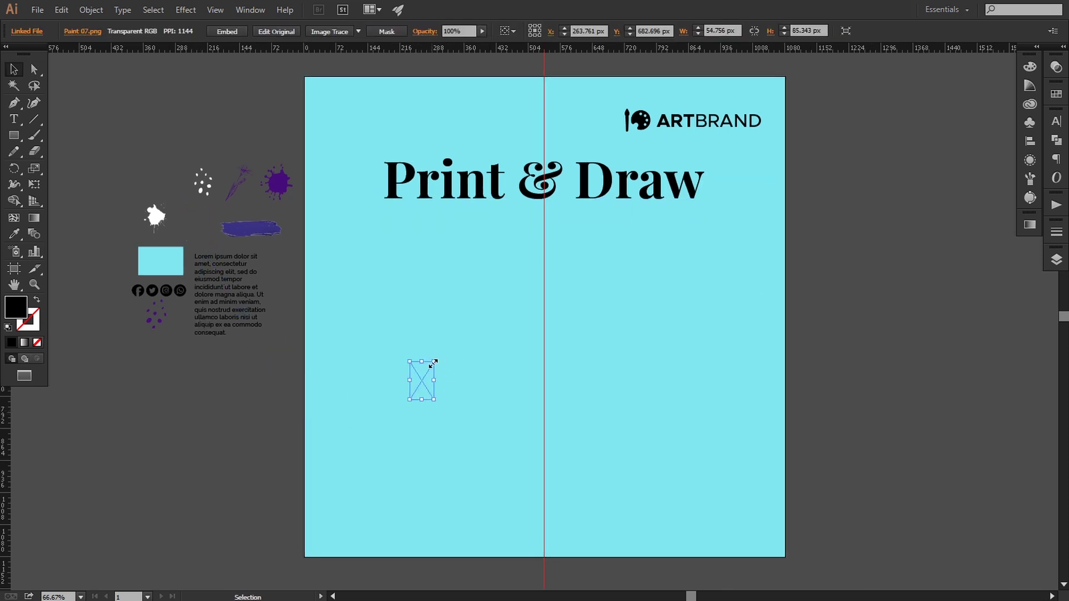
right_click(432, 363)
mouse_move(507, 441)
click(576, 437)
Enlarge the woman's photo proportionally to about 428 × 667 px, filling the artboard's left half below the headline.
drag(434, 362, 510, 242)
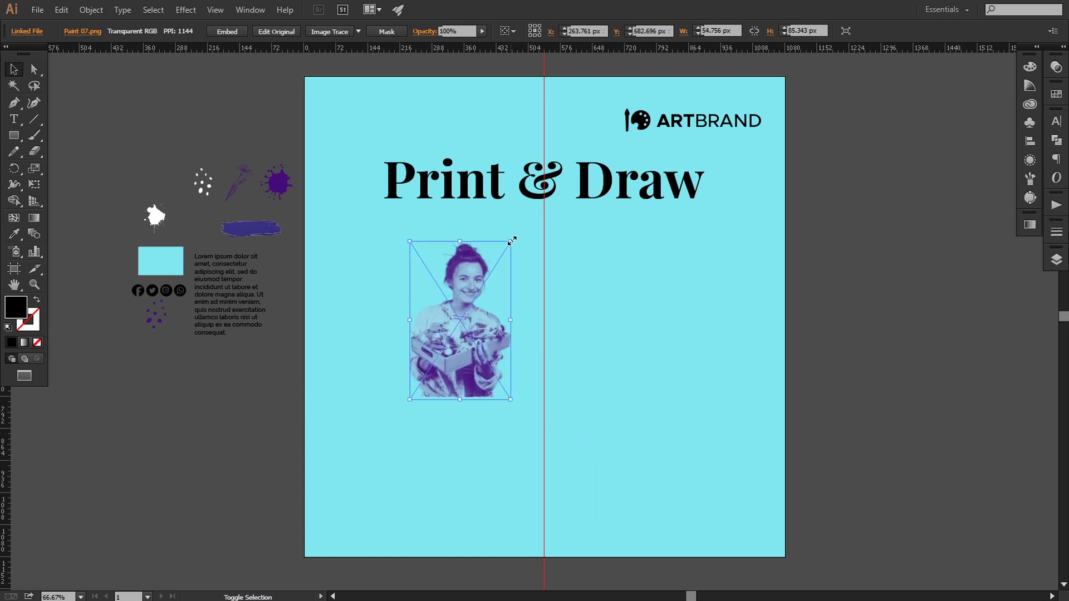
drag(410, 399, 344, 509)
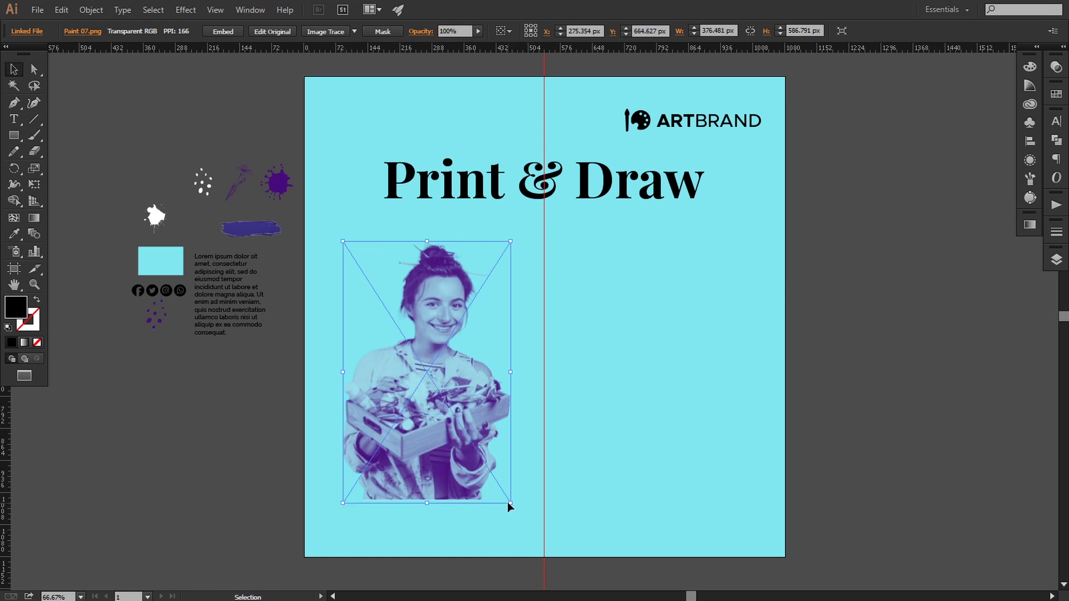
drag(511, 505, 535, 540)
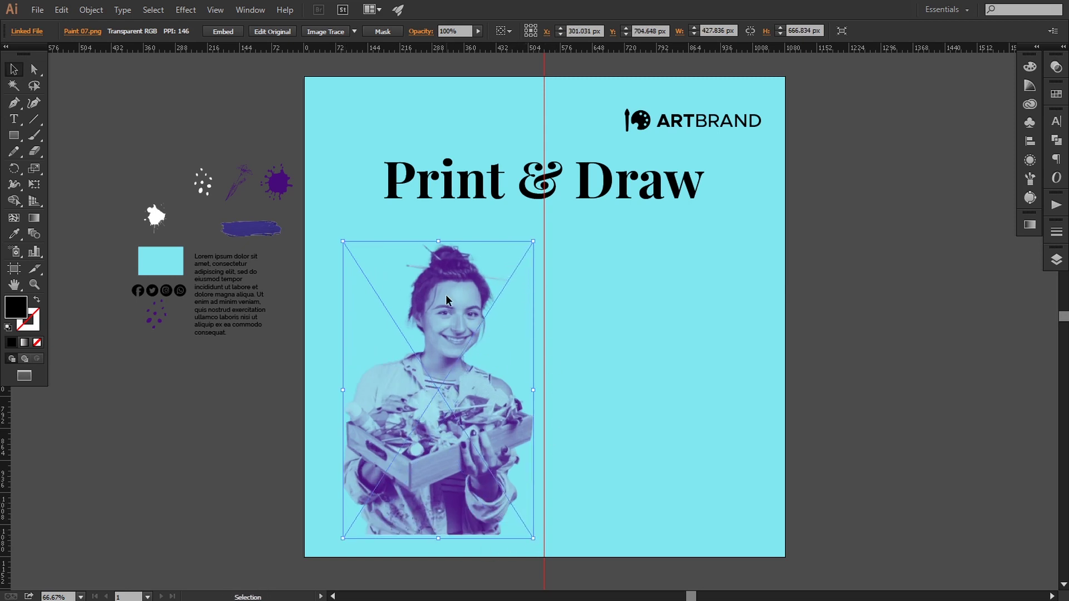
Move the woman's photo up to overlap the headline and enlarge it proportionally to about 470 × 733 px.
drag(446, 296, 443, 249)
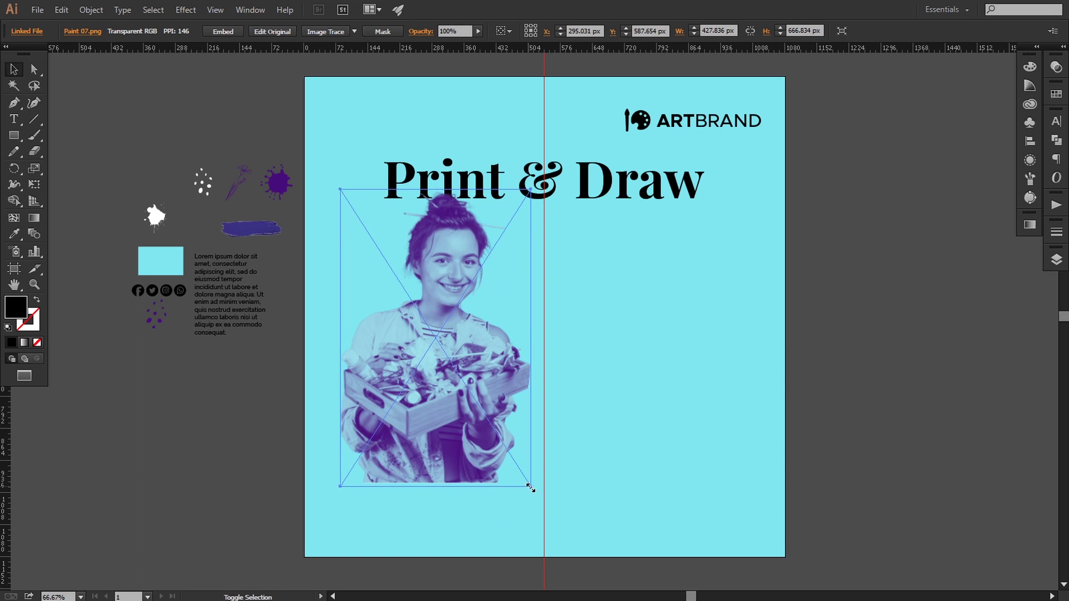
drag(530, 487, 545, 510)
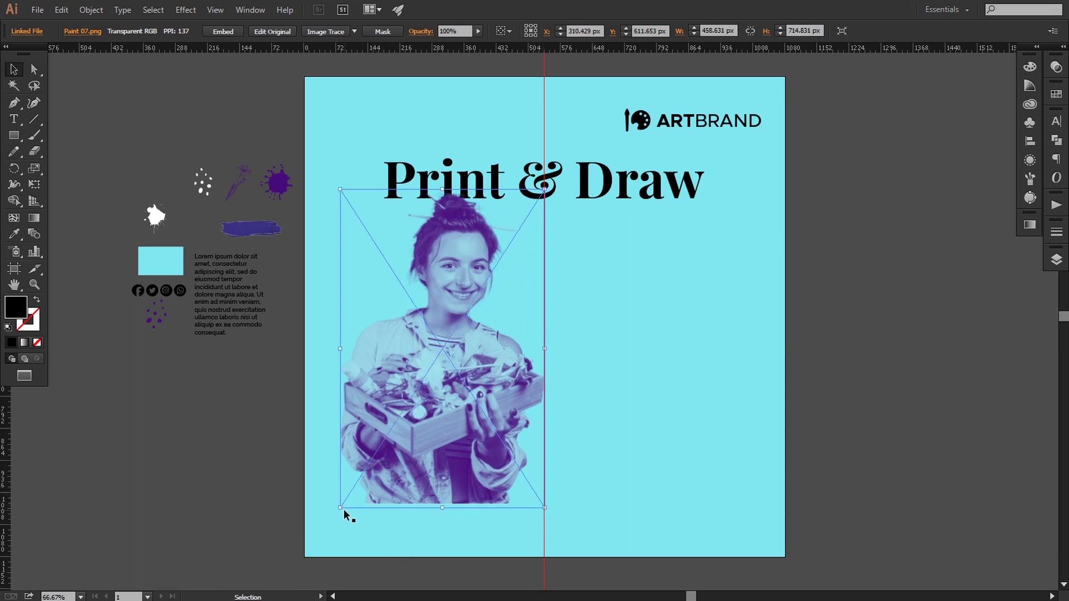
key(ctrl+shift+a)
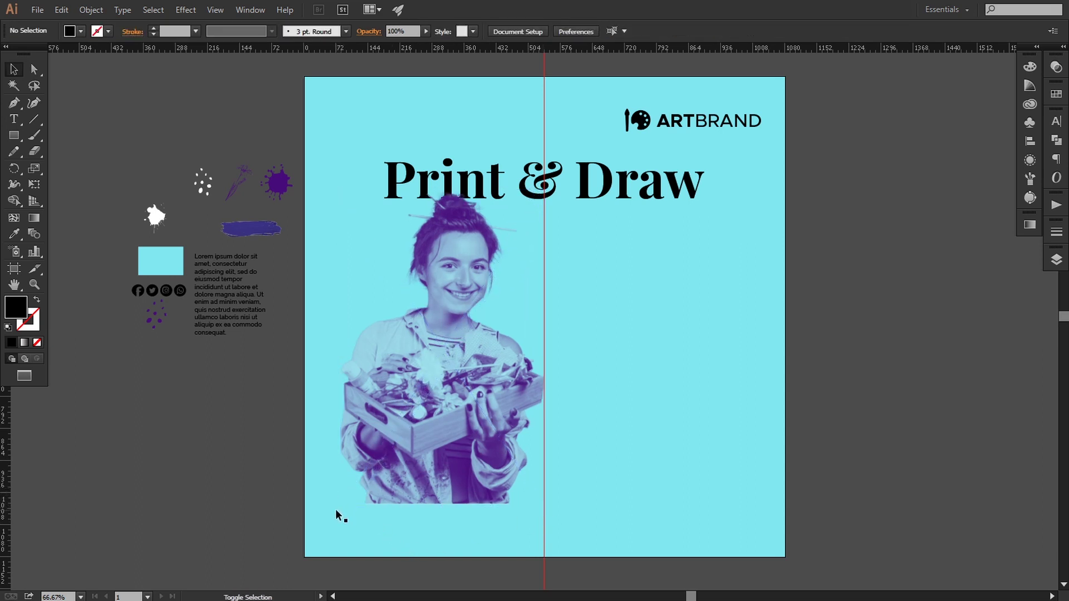
click(375, 487)
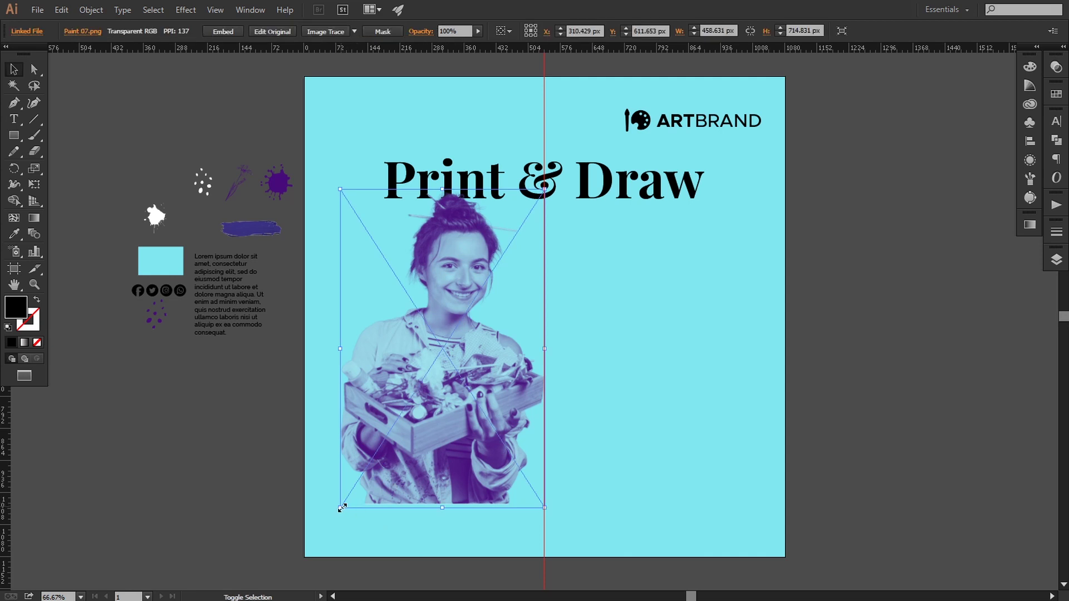
drag(339, 510, 332, 518)
click(222, 486)
drag(249, 477, 250, 469)
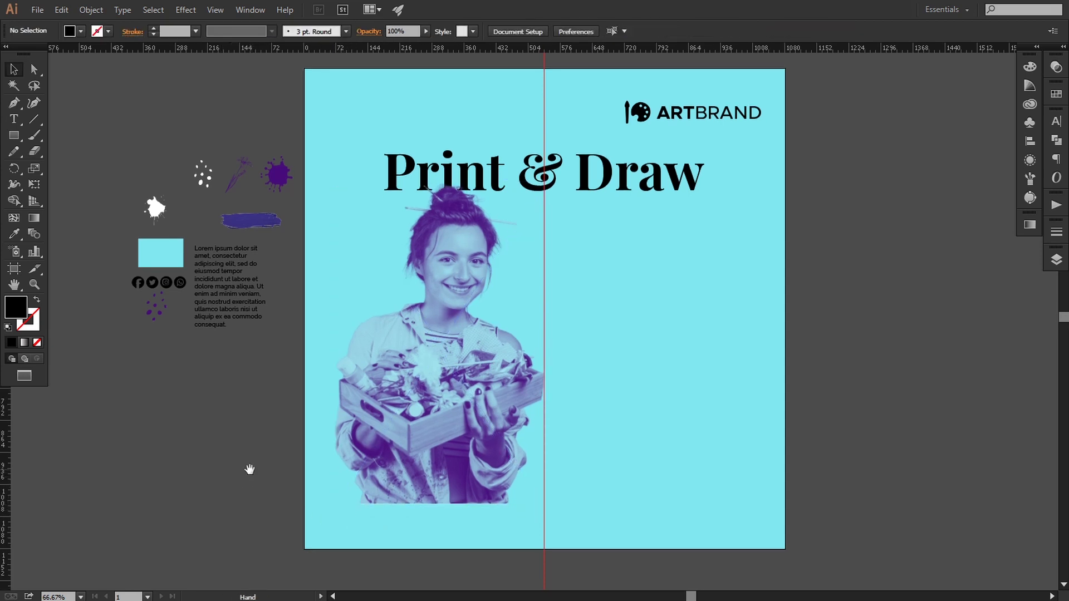
click(433, 440)
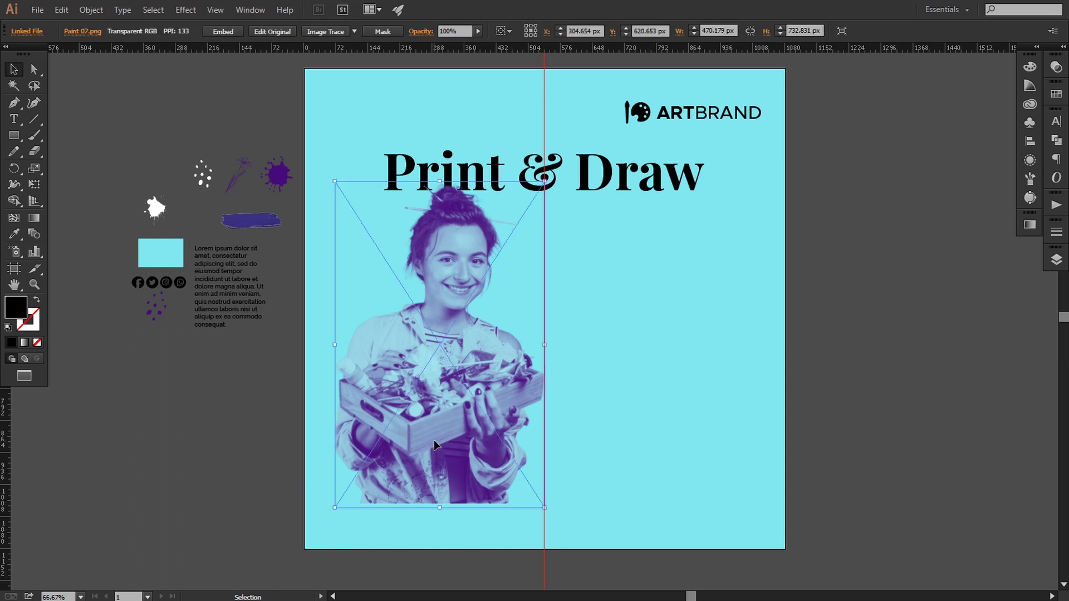
click(222, 413)
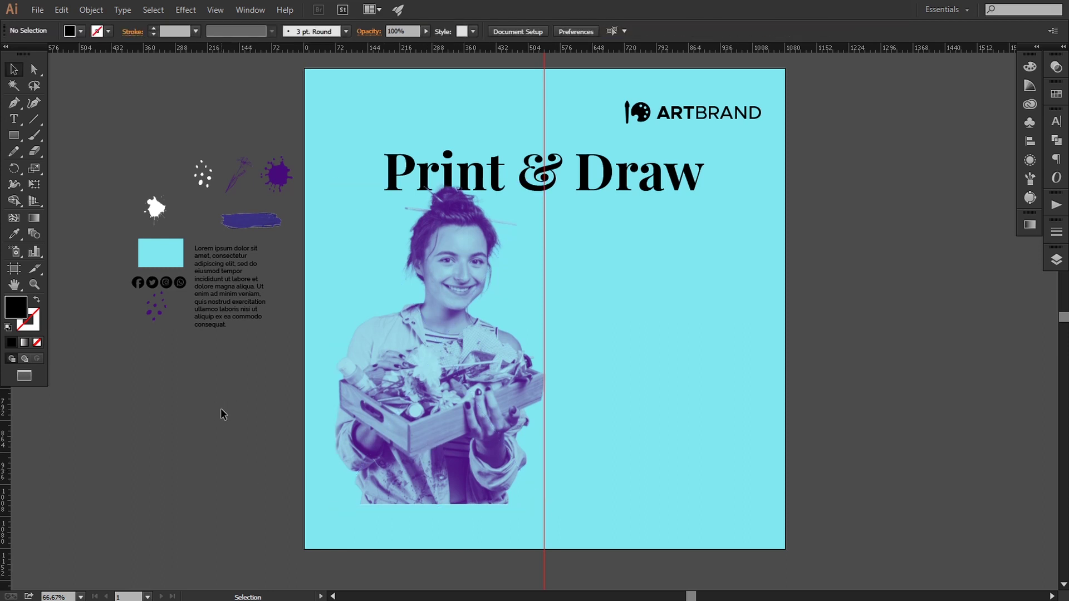
Move the purple brush stroke image Paint.png onto the bottom edge of the woman's photo and bring it to the front.
mouse_move(250, 223)
mouse_down()
mouse_move(338, 407)
mouse_move(431, 510)
mouse_up()
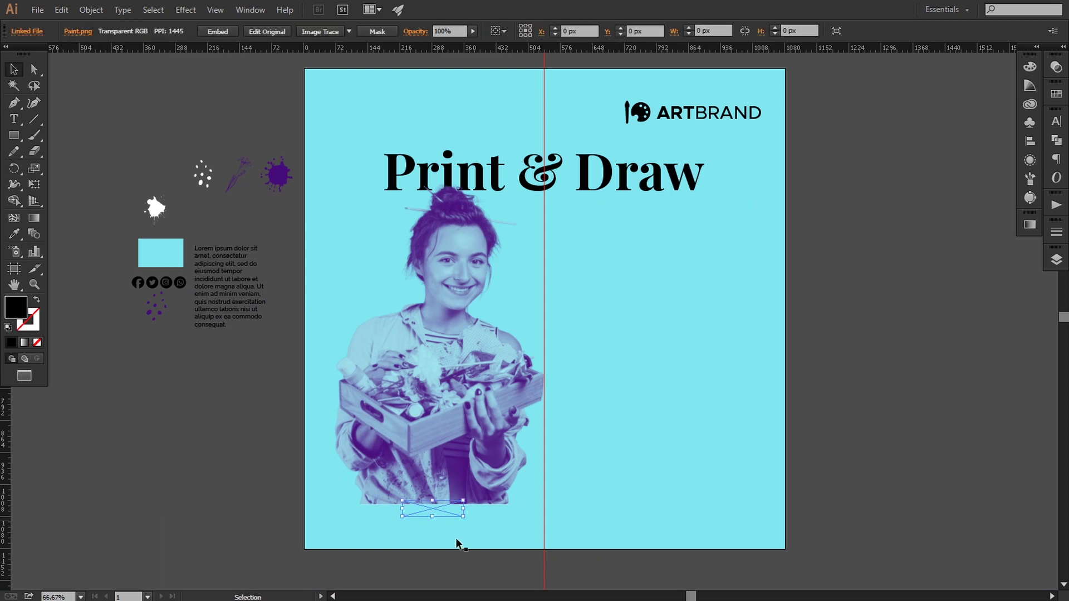
right_click(460, 521)
mouse_move(579, 486)
click(618, 488)
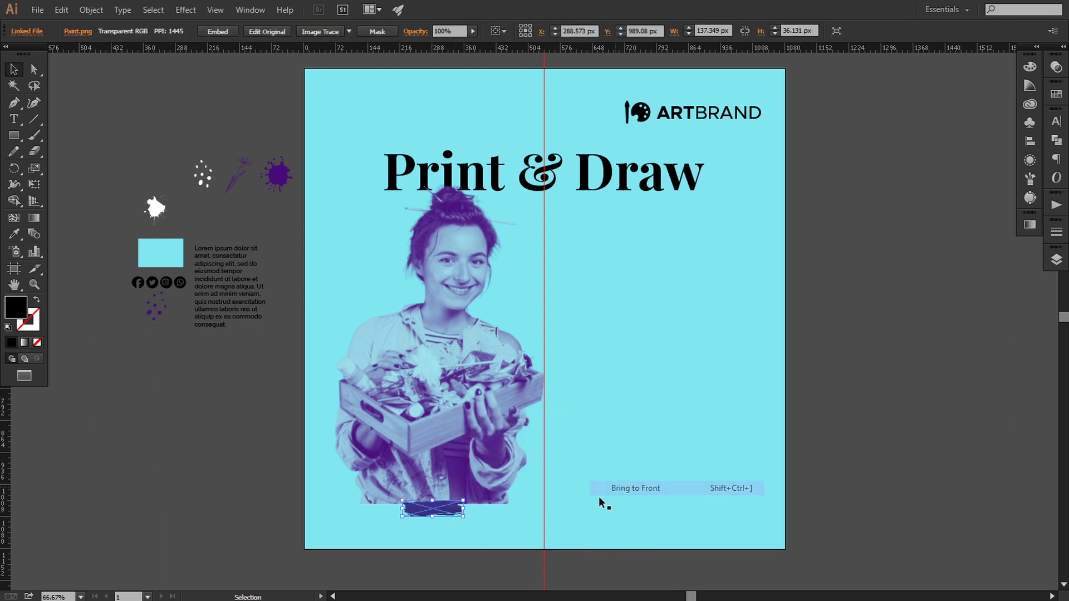
Enlarge the purple brush stroke about its centre to about 563 × 148 px and nudge it down toward the artboard's lower edge.
mouse_move(465, 520)
mouse_down()
mouse_move(489, 542)
mouse_move(559, 567)
mouse_up()
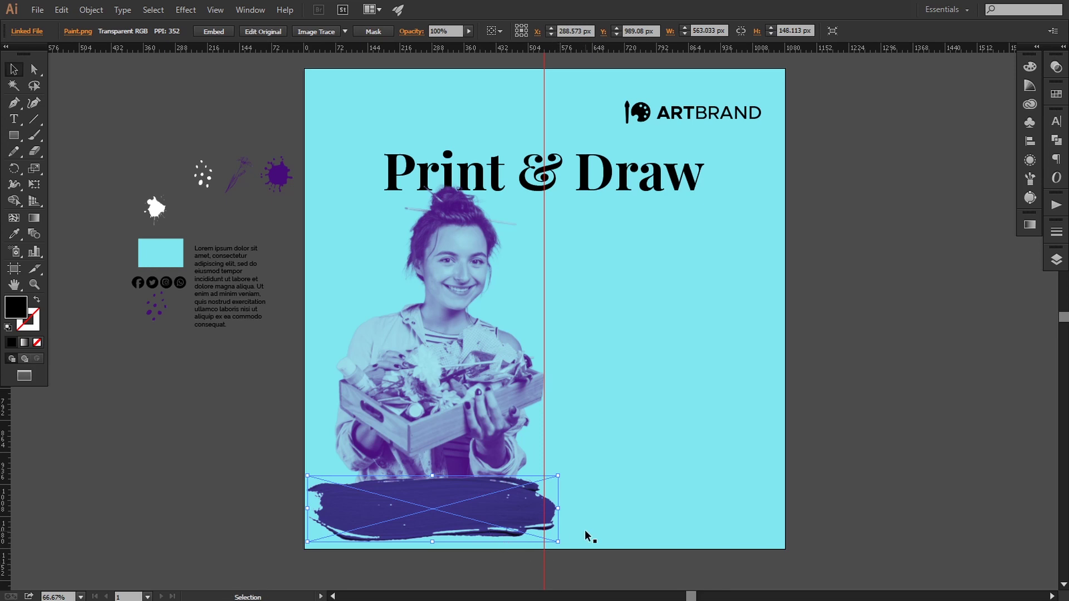
key(Down)
key(Down)
key(Down)
key(Down)
key(Down)
key(Down)
key(Down)
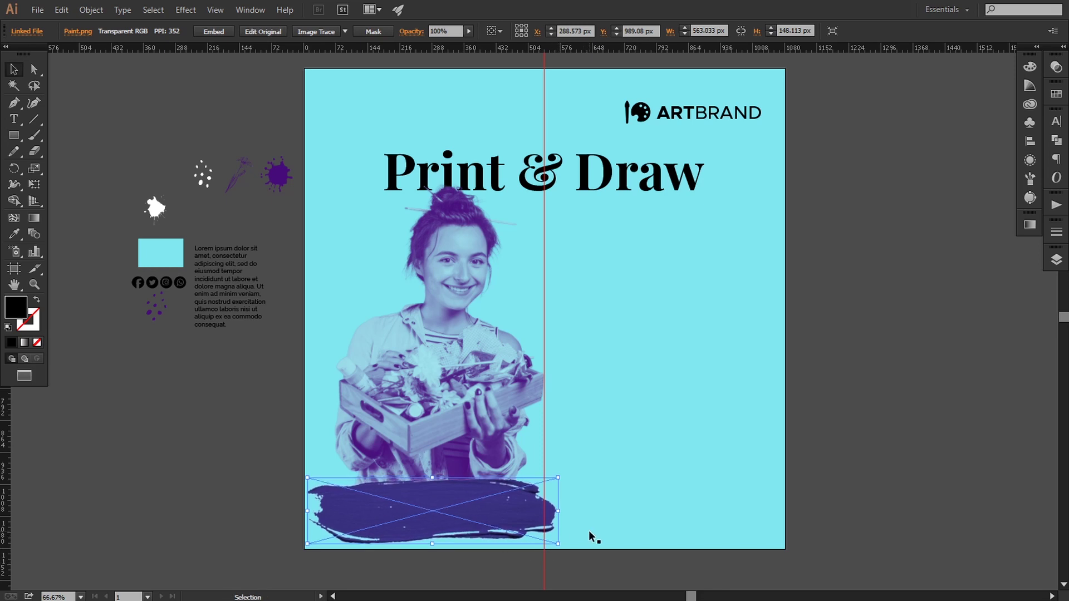
key(Down)
key(Down)
key(Down)
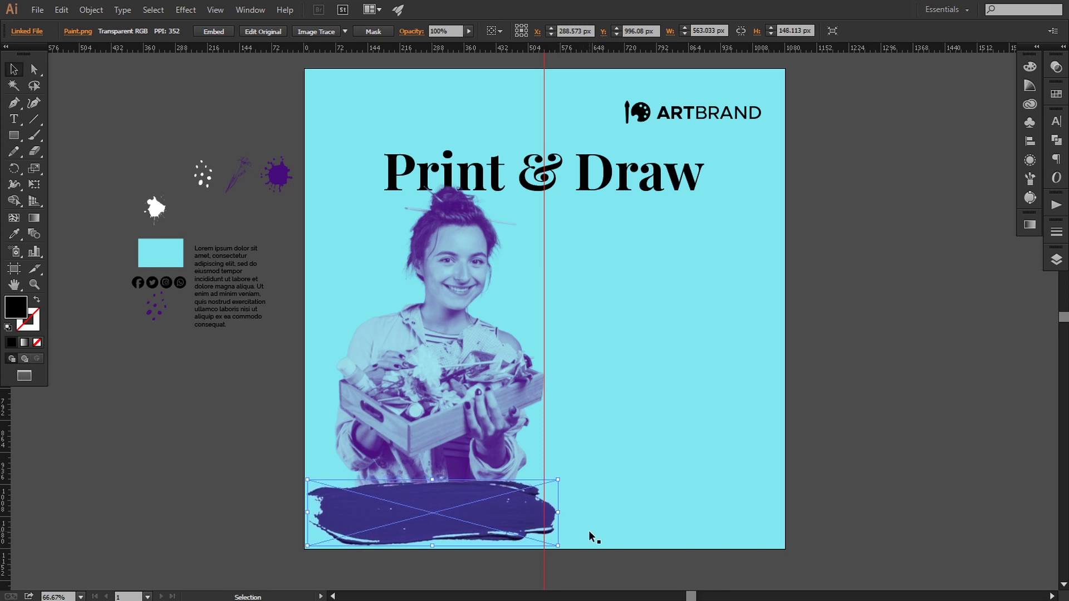
Nudge the purple brush stroke slightly down and right until it sits centred beneath the woman's photo.
key(Down)
key(Down)
key(Down)
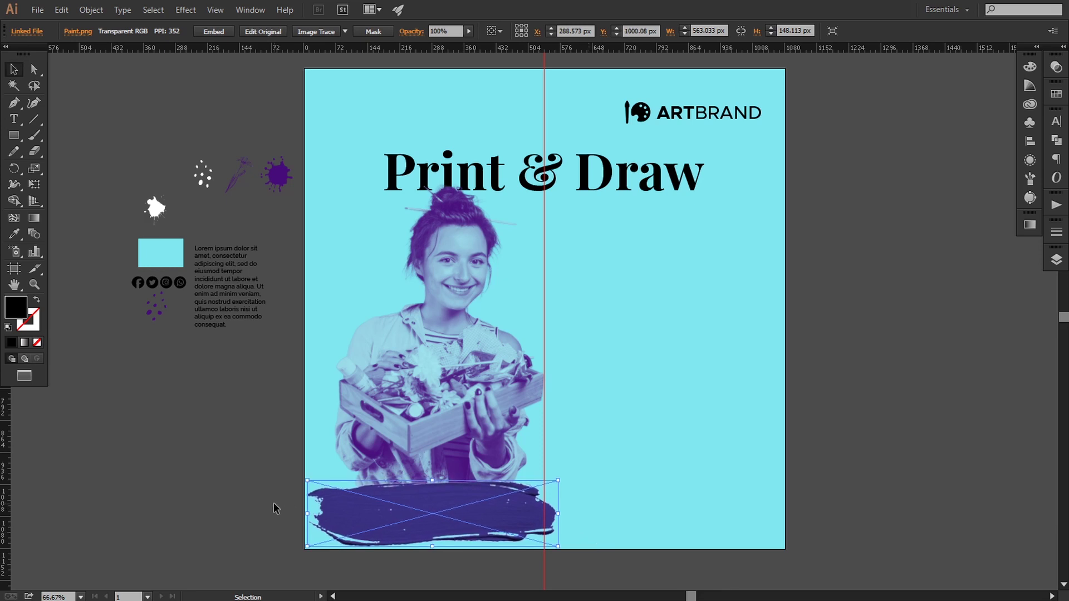
key(Right)
key(Right)
key(Right)
key(Right)
key(Right)
key(Right)
key(Right)
key(Right)
key(Right)
key(Right)
key(Right)
key(Right)
key(Right)
key(Right)
key(Right)
key(Right)
key(Right)
key(Right)
key(Right)
key(Right)
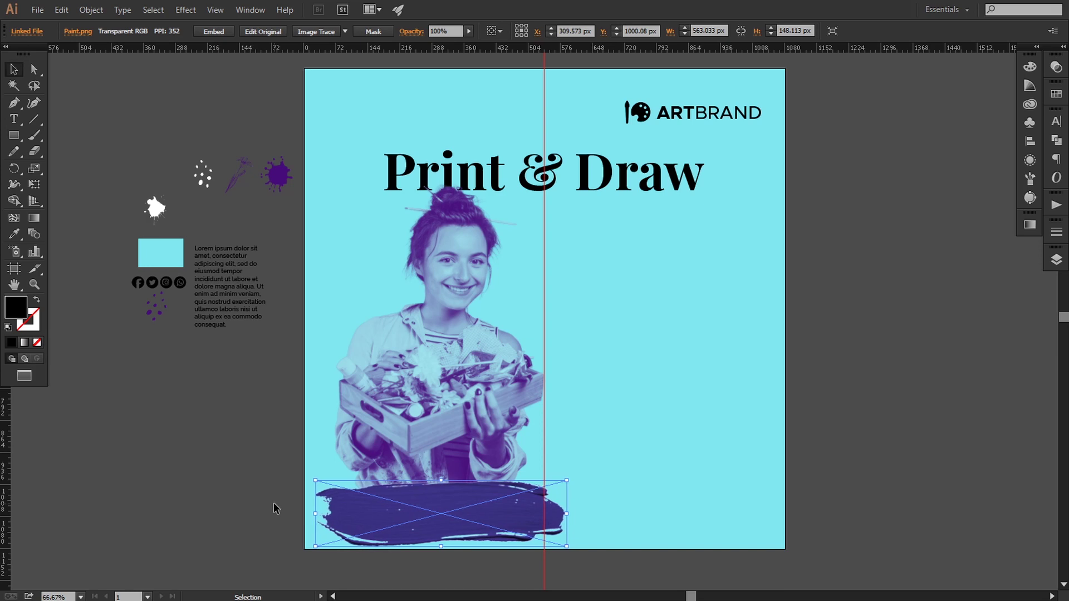
key(Left)
key(Left)
key(Left)
key(Left)
key(Left)
click(274, 503)
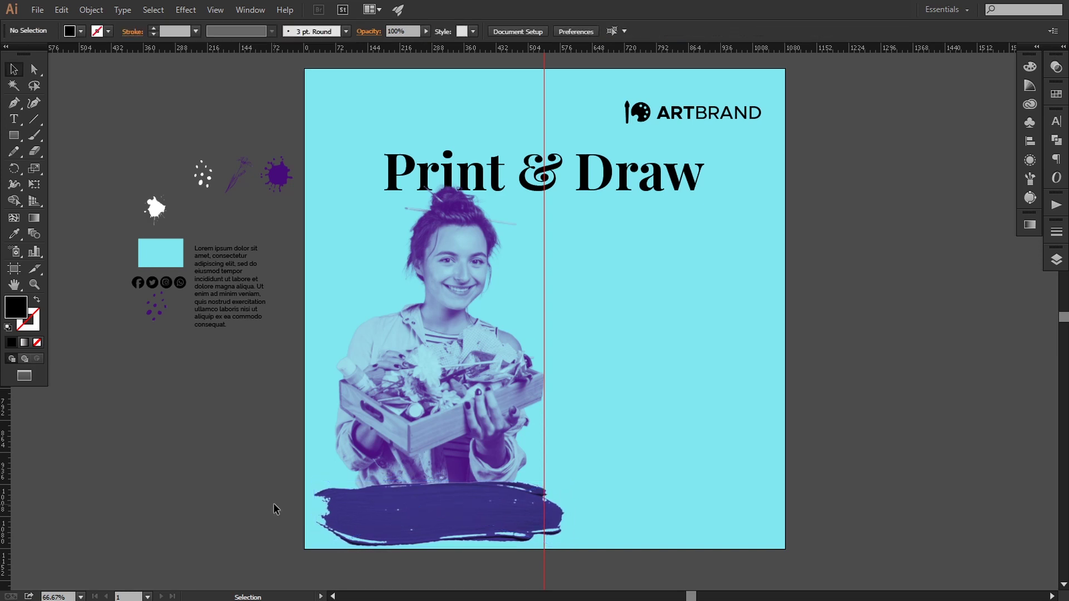
Draw a black circle with the Ellipse tool, move it over the woman's photo and shrink it about its centre to about 516 px.
drag(250, 449, 253, 451)
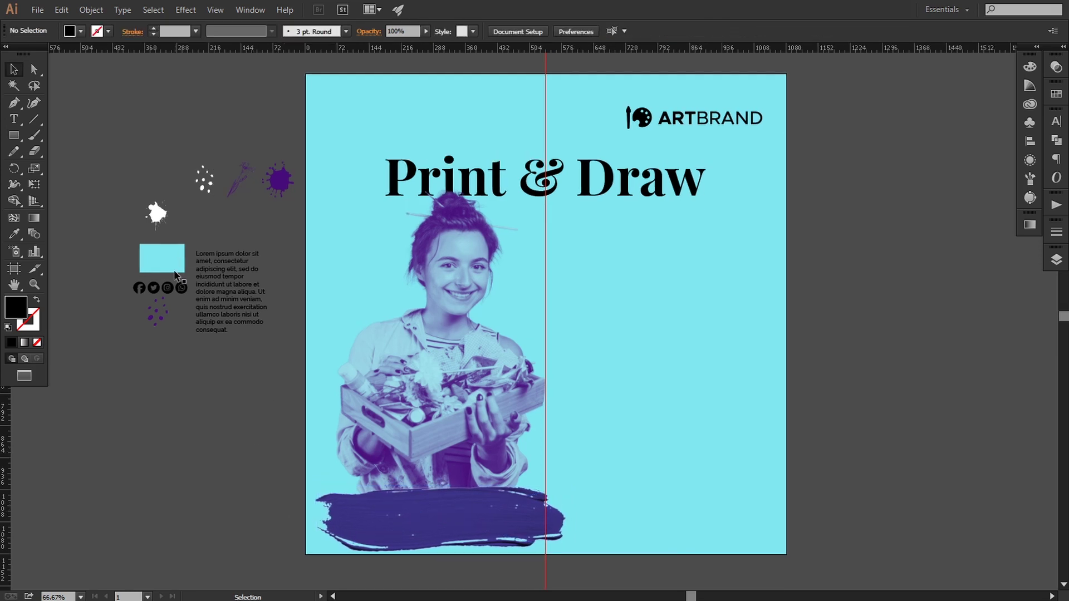
click(14, 135)
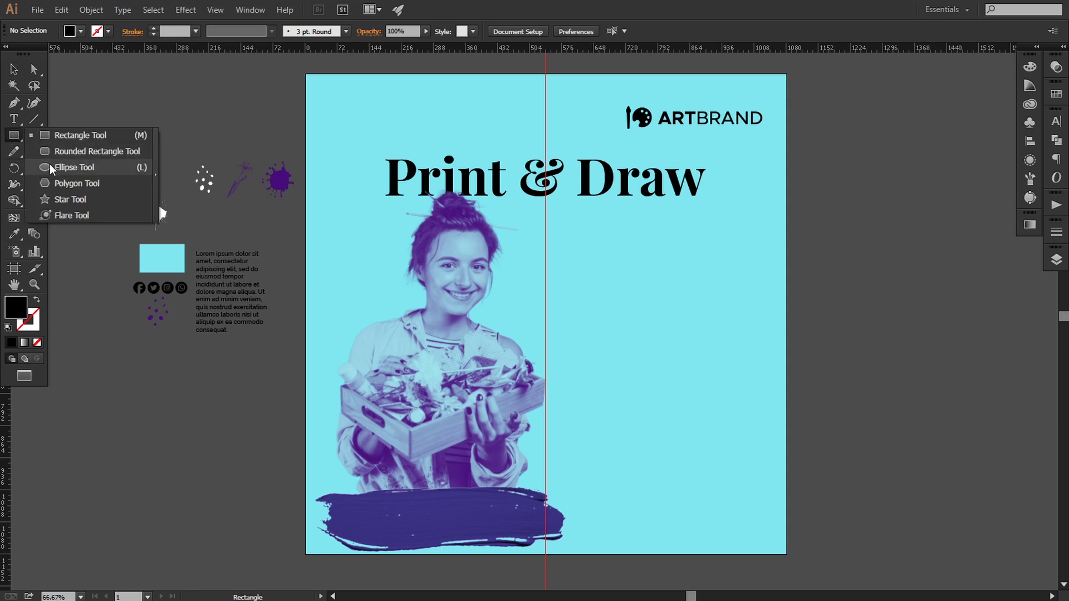
click(51, 168)
drag(597, 271, 839, 515)
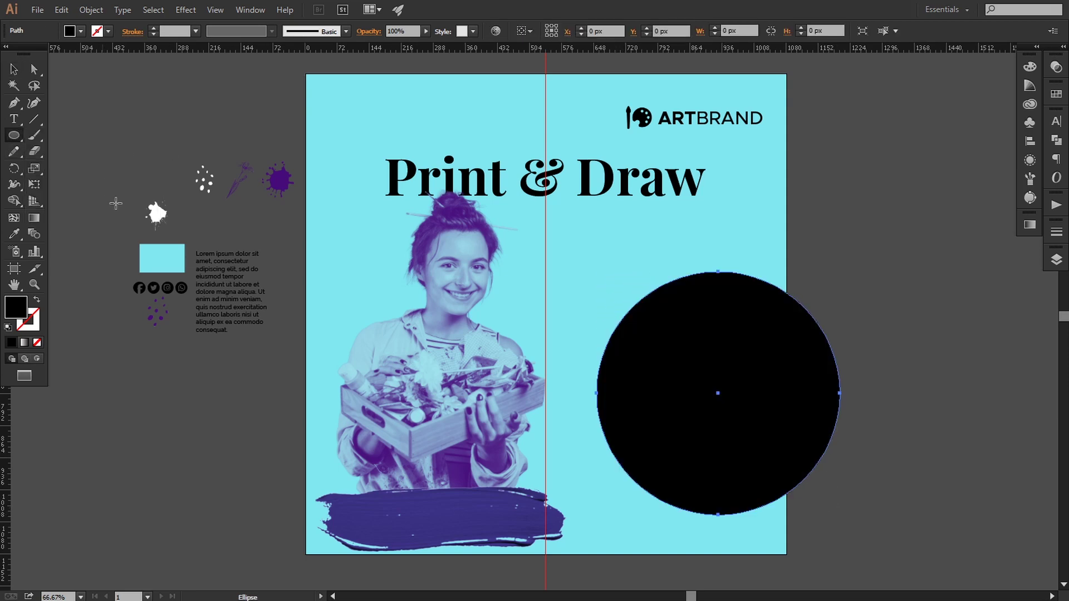
key(v)
drag(678, 376, 400, 311)
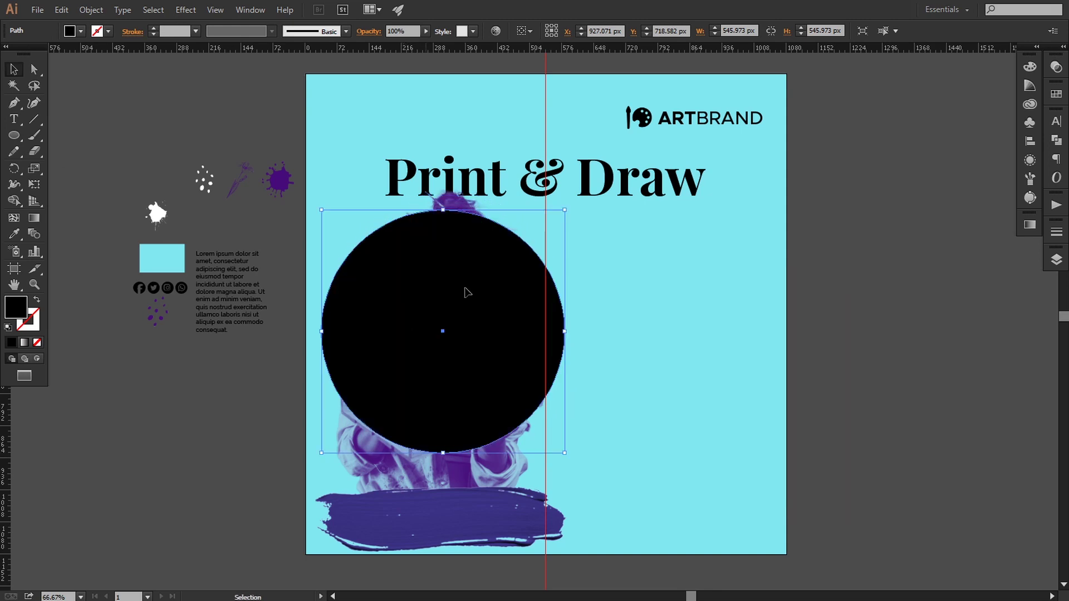
drag(564, 212, 558, 216)
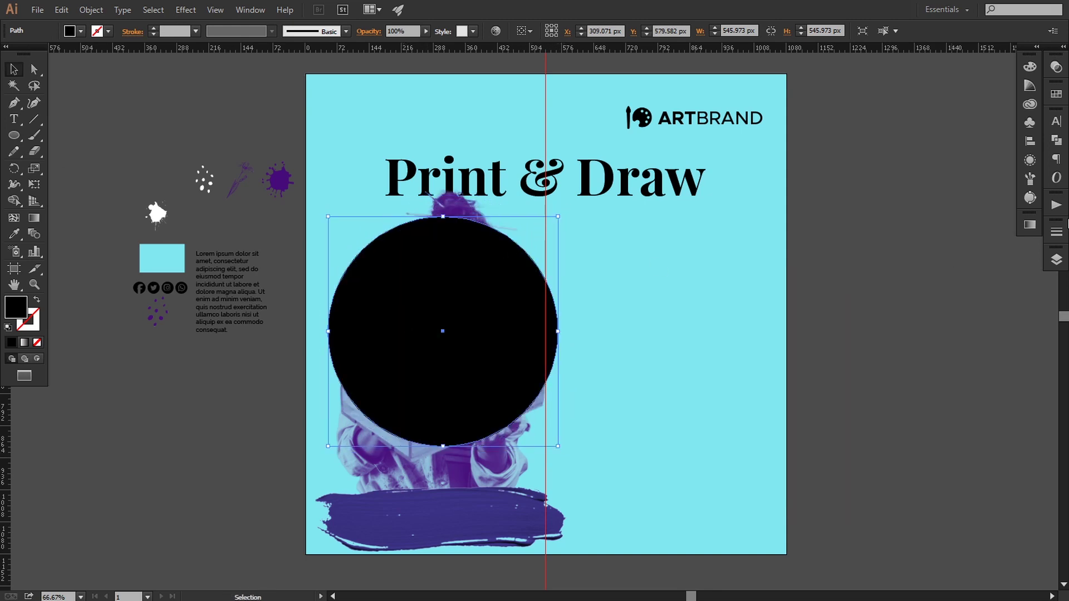
Reorder the circle in the layer stack so it lies directly behind the woman's photo.
click(1056, 260)
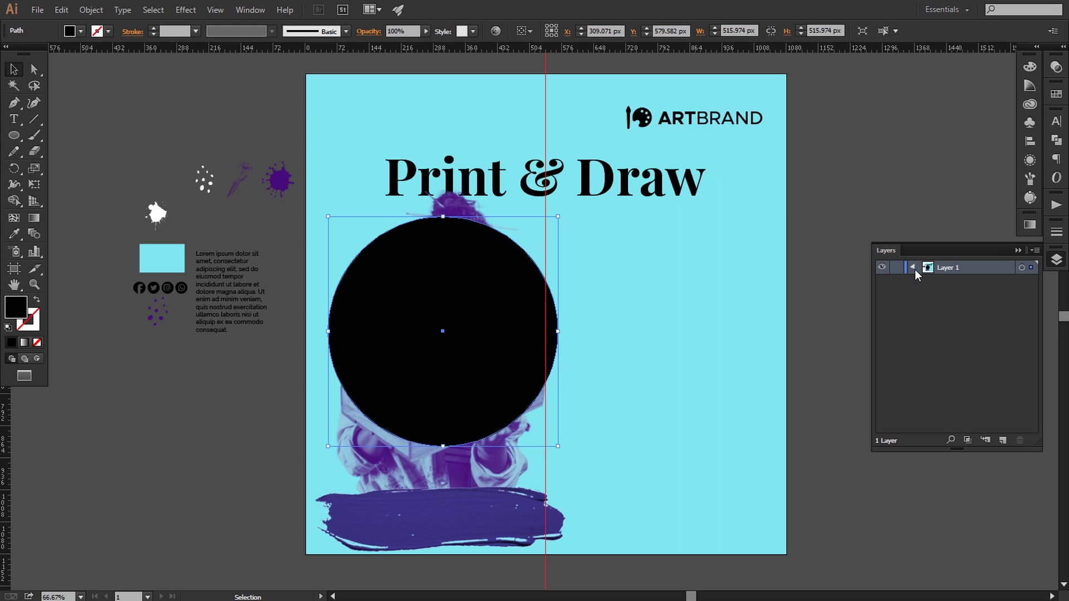
click(913, 268)
drag(963, 282, 971, 317)
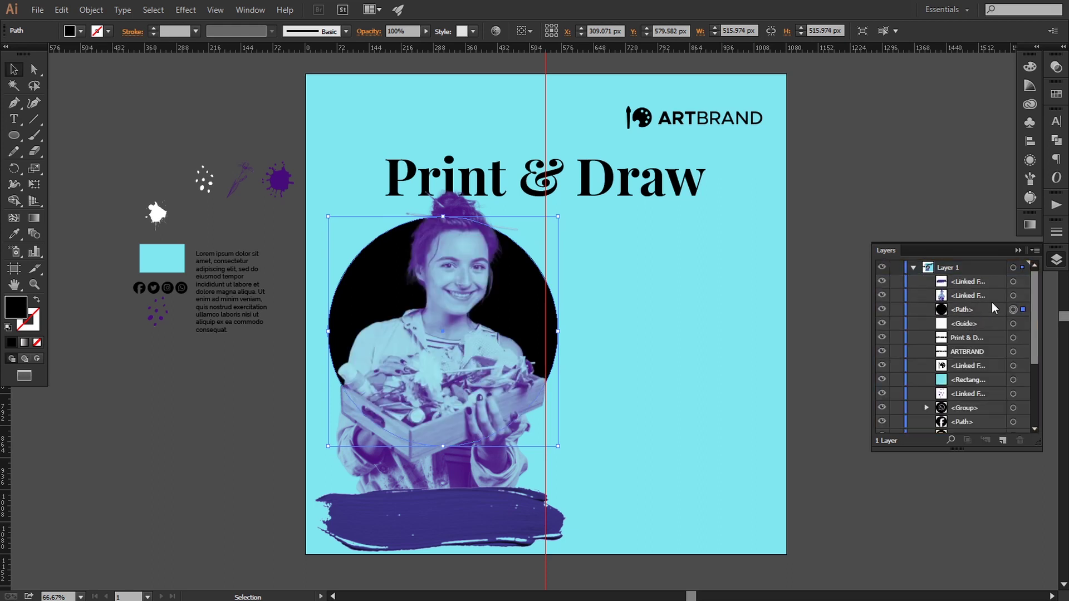
click(1018, 250)
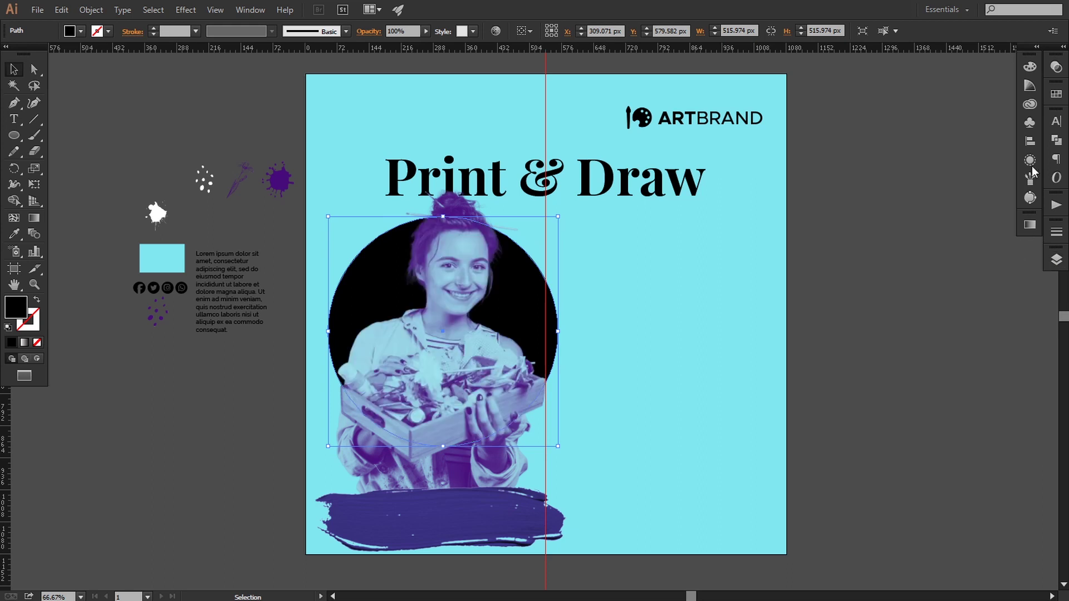
Fill the circle behind the woman with white and deselect it.
click(1056, 93)
click(899, 122)
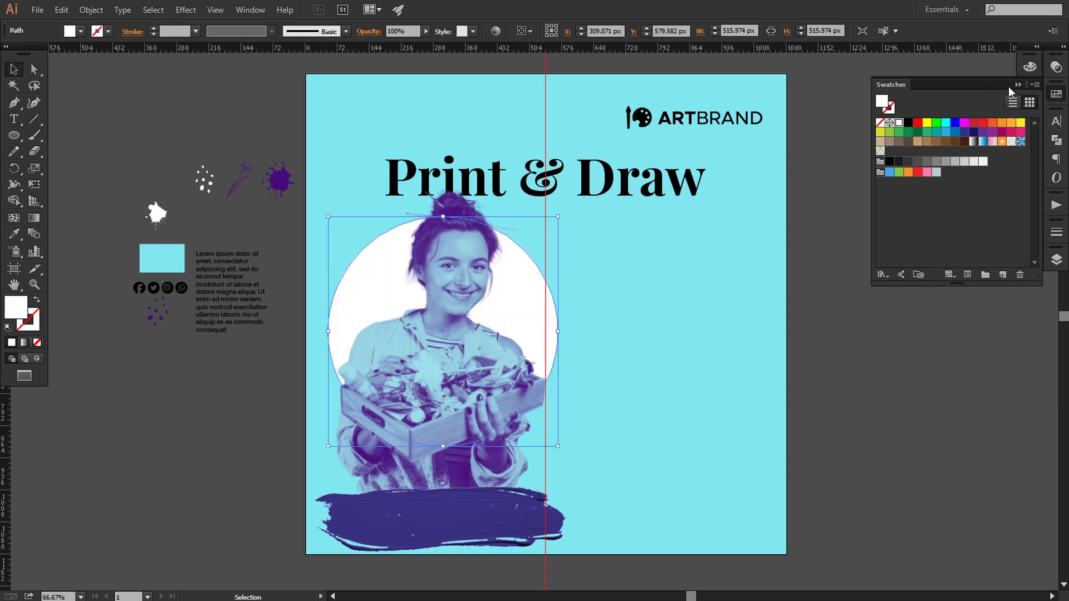
click(1017, 84)
click(910, 296)
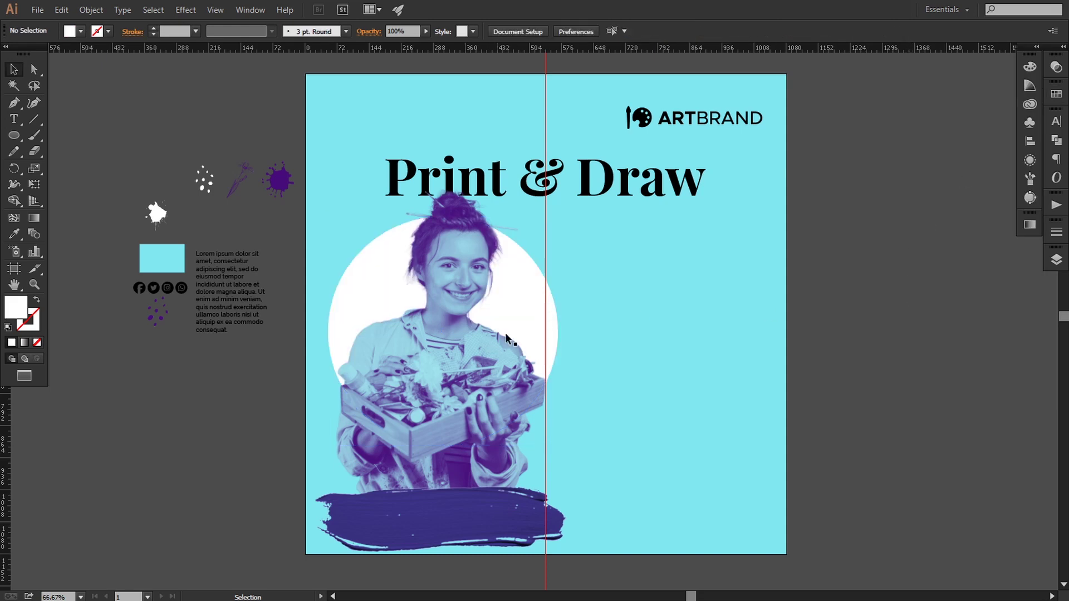
Move the white circle slightly down and shrink it about its centre to about 513 px.
click(513, 306)
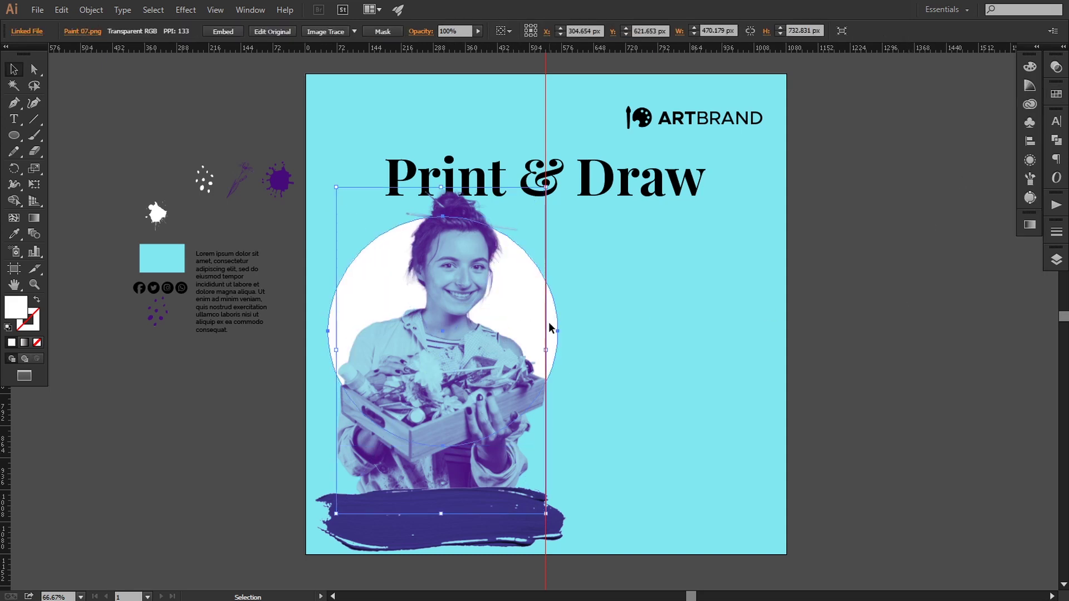
click(549, 329)
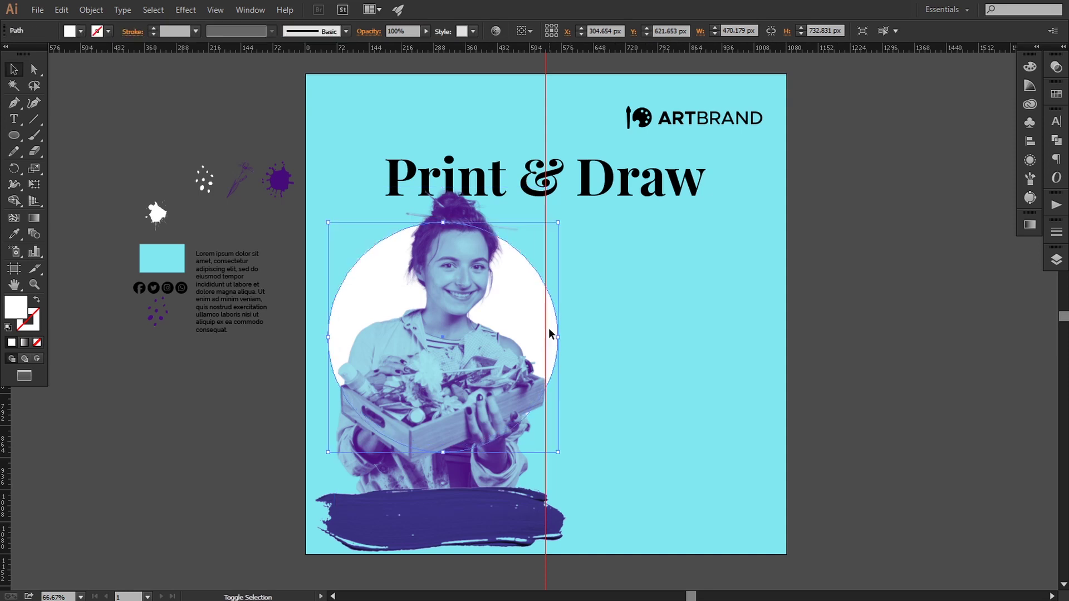
drag(557, 225, 557, 226)
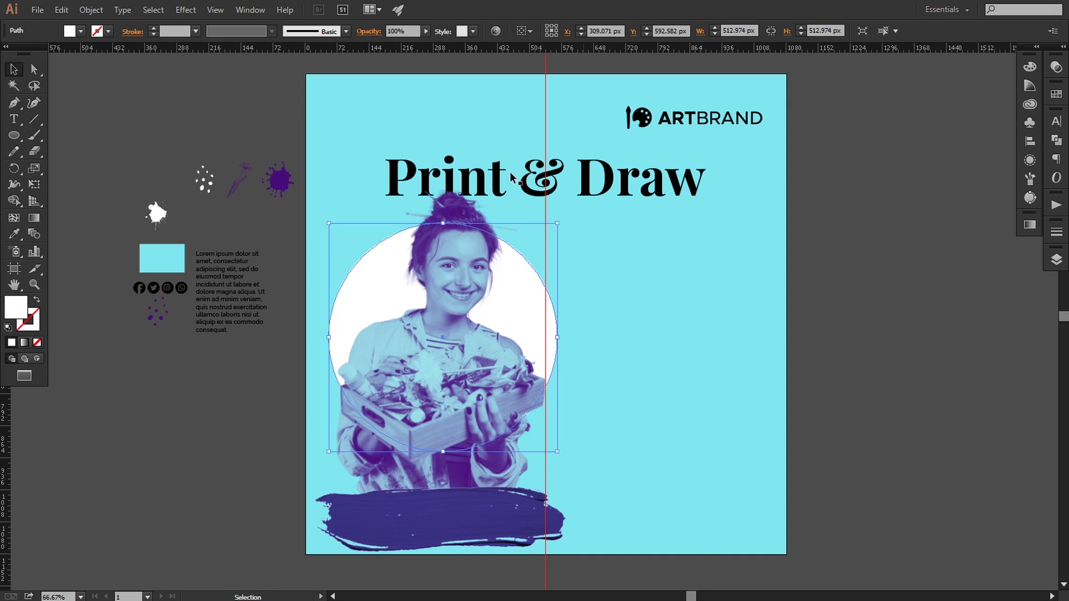
Apply a Gaussian Blur with a radius of 7.4 pixels to the white circle, checking it with the preview.
click(185, 10)
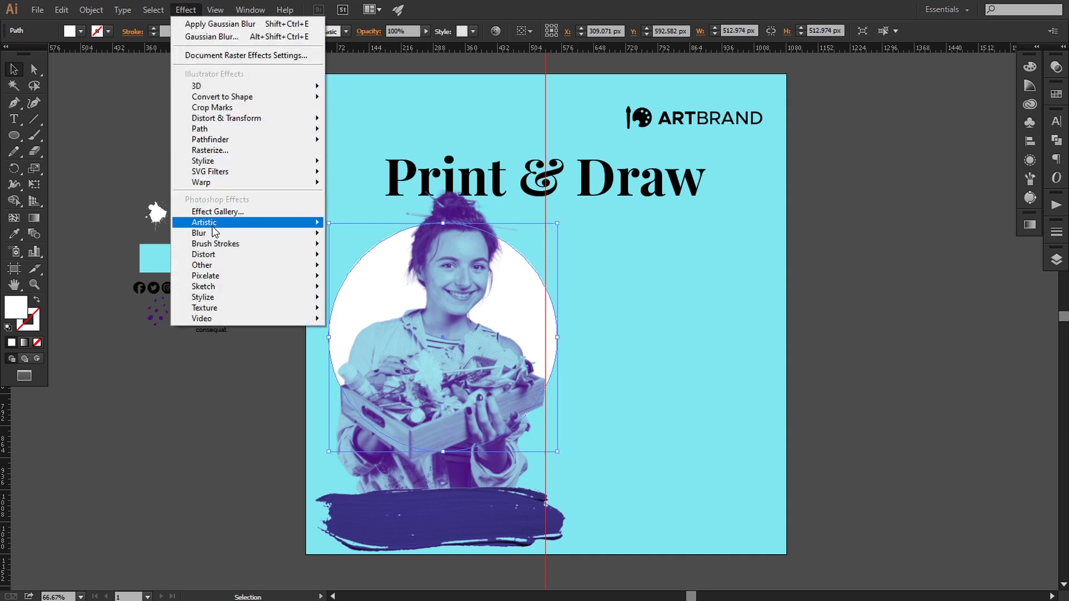
mouse_move(215, 234)
click(349, 235)
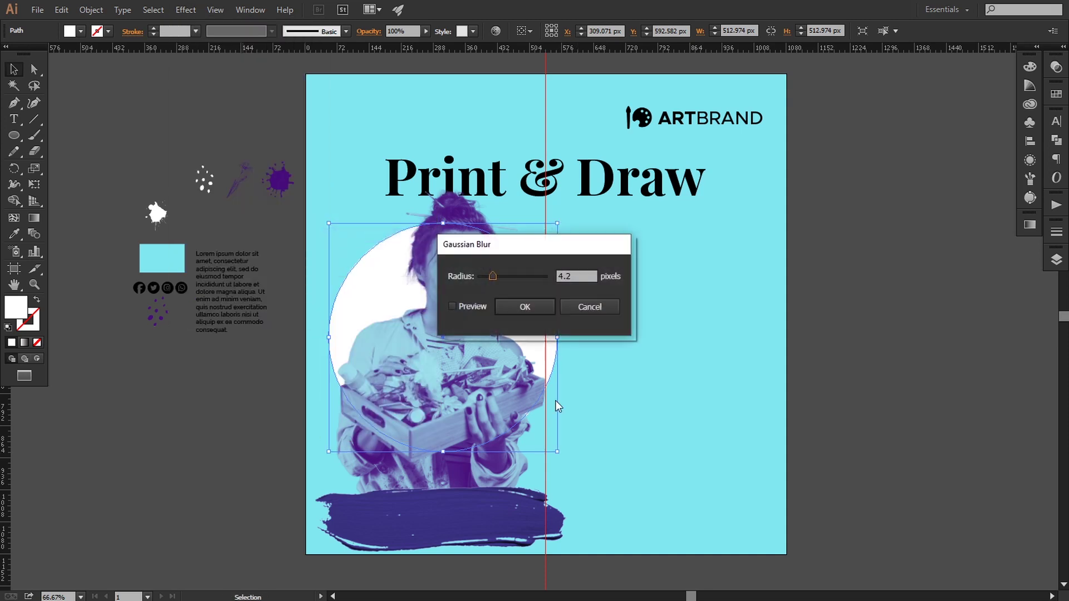
drag(516, 252, 593, 312)
click(546, 341)
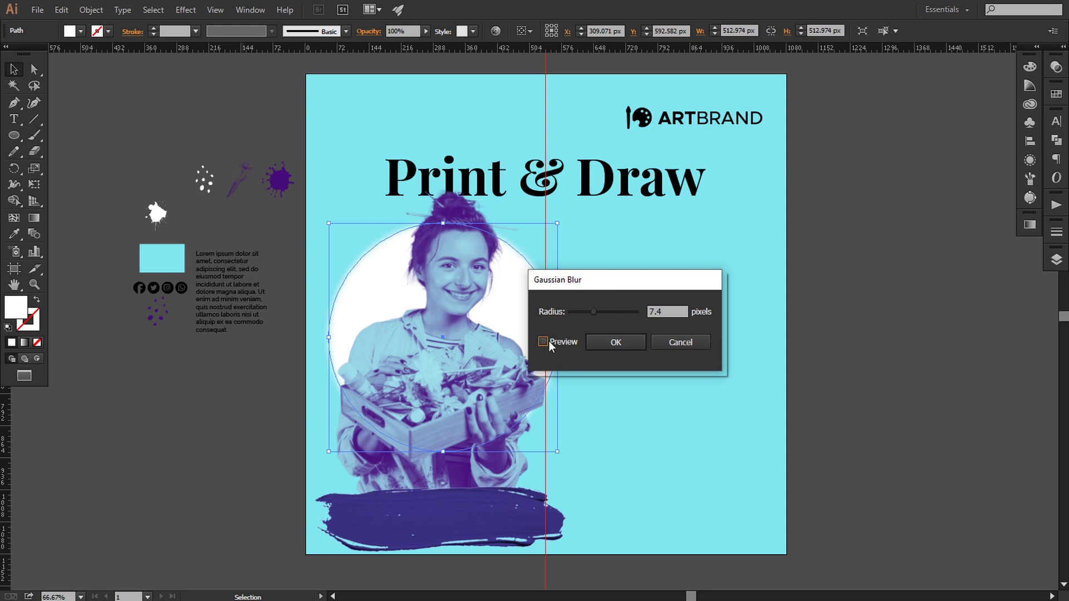
click(614, 342)
click(836, 389)
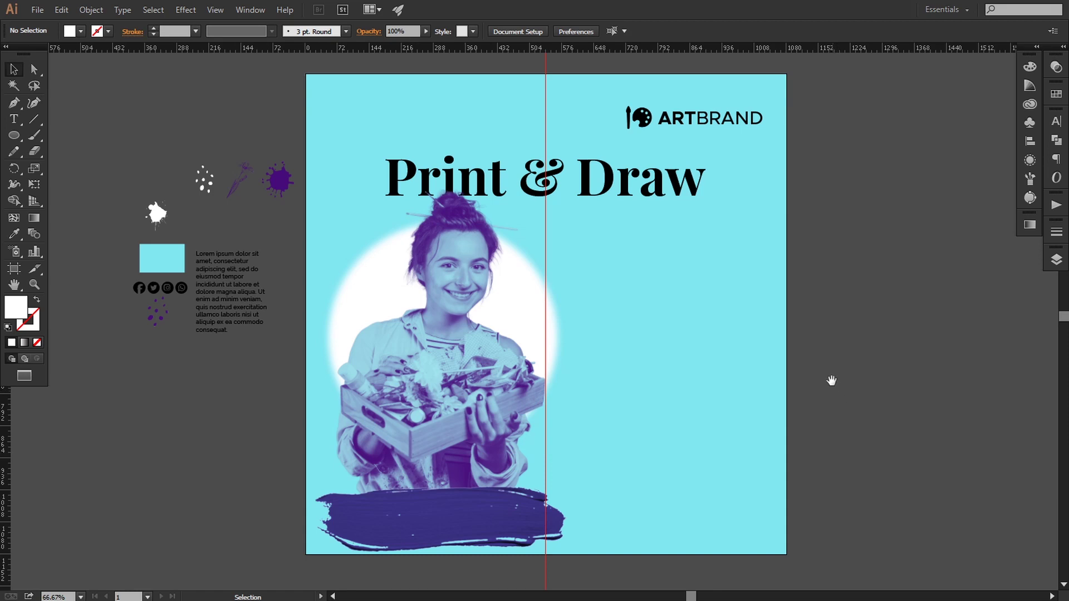
Nudge the blurred white circle slightly down and left and fine-tune its size around the woman's upper body.
drag(830, 377, 832, 381)
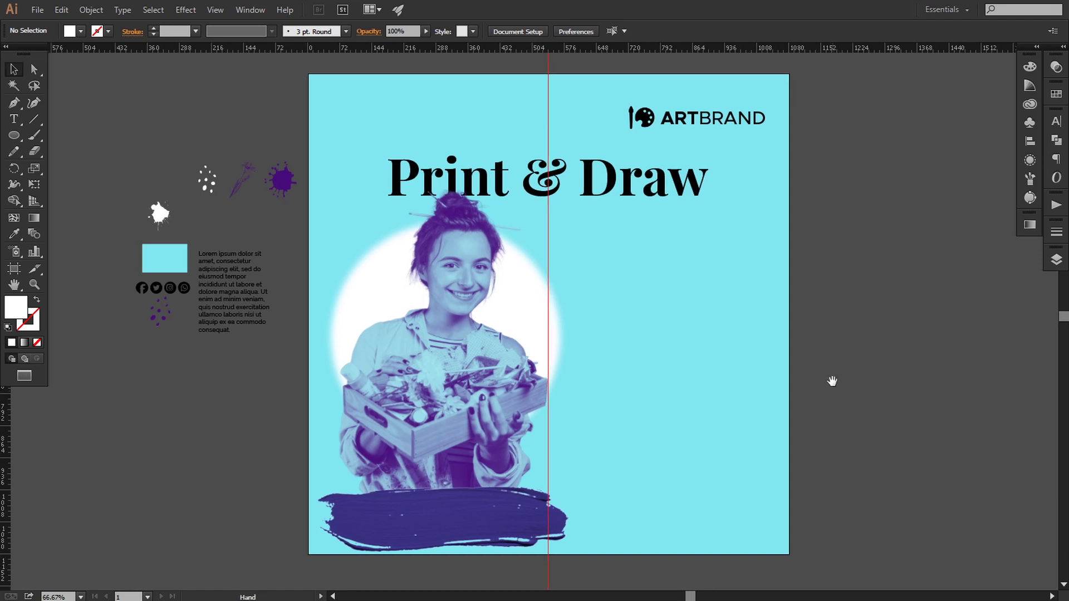
click(528, 319)
click(558, 323)
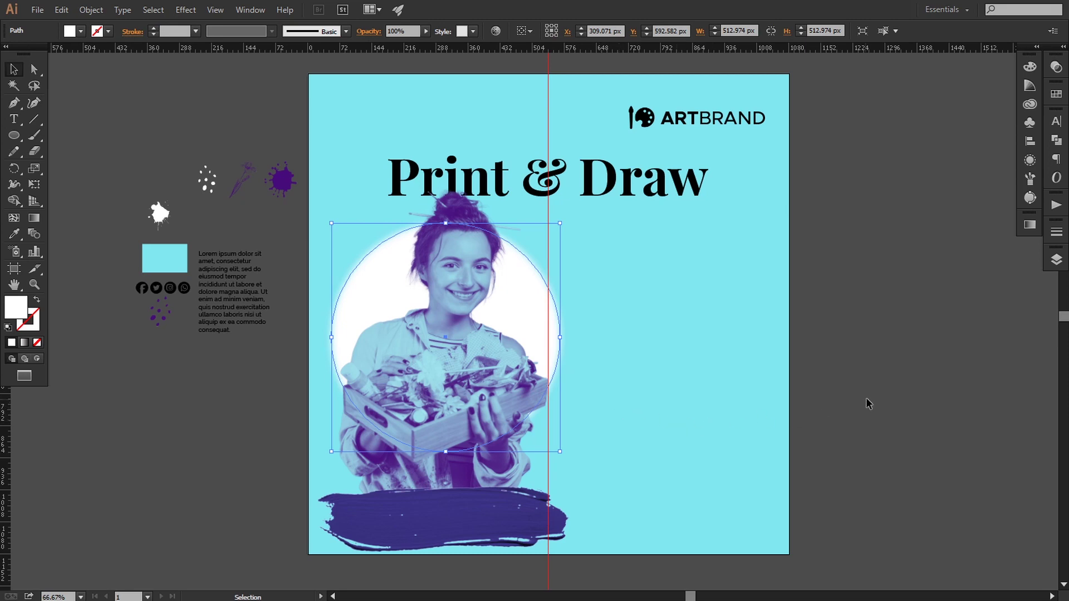
key(Down)
key(Down)
key(Down)
key(Down)
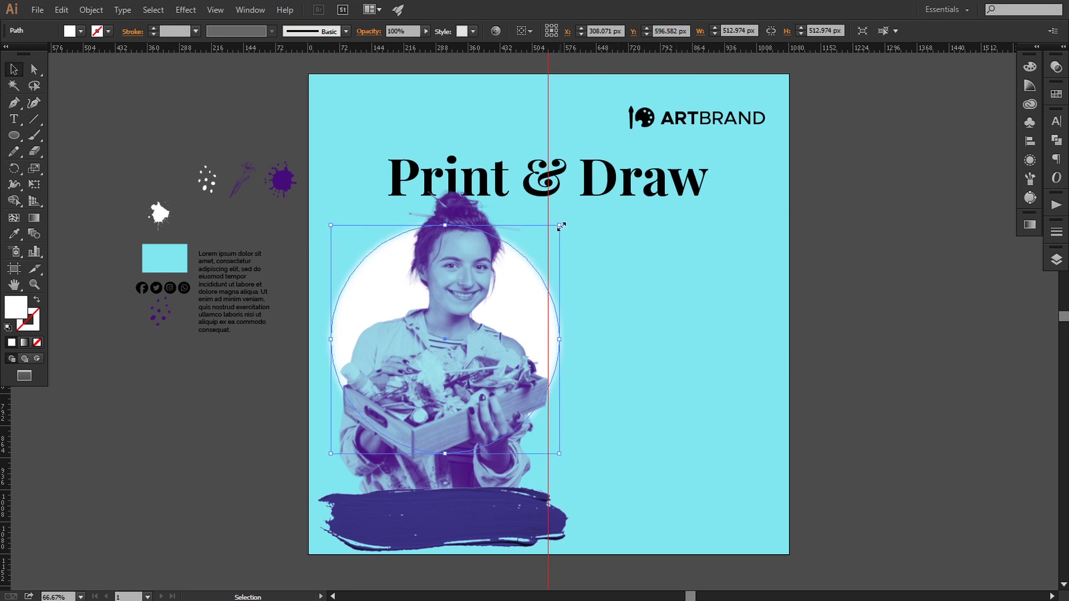
drag(559, 225, 558, 227)
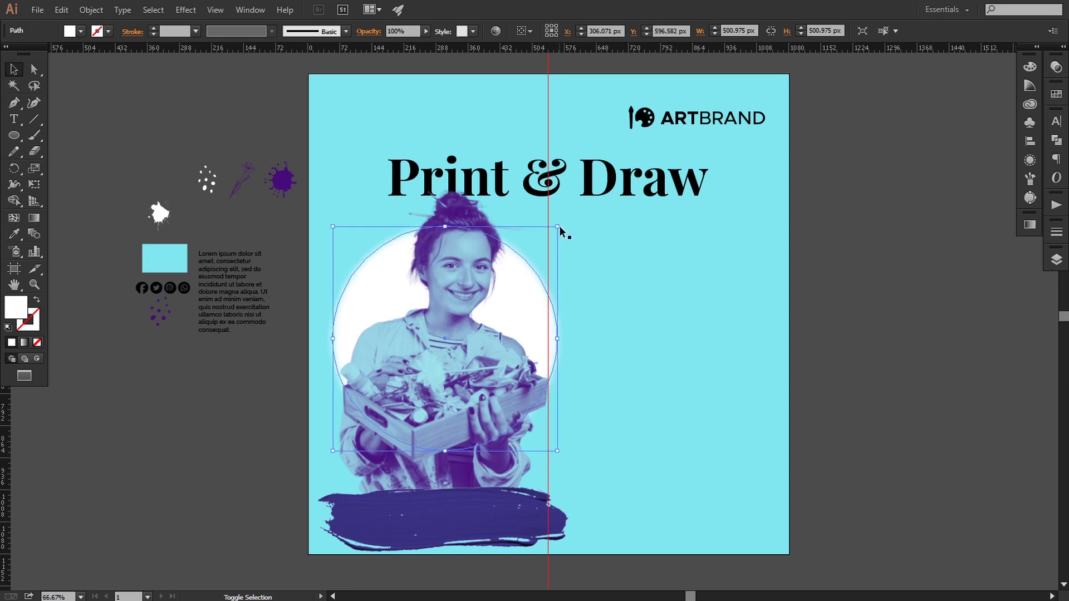
drag(333, 228, 330, 226)
click(842, 367)
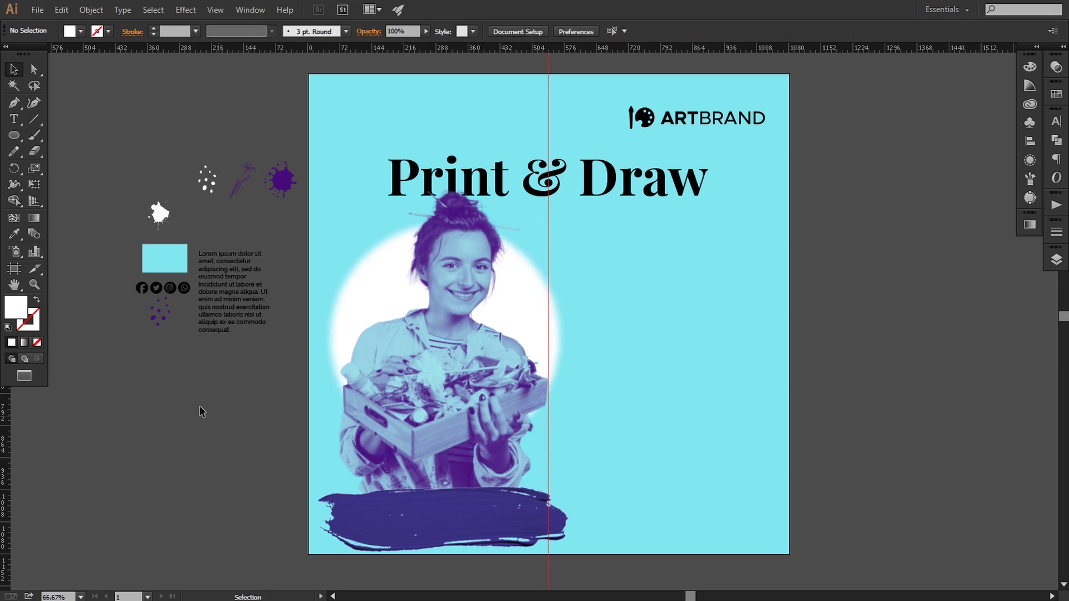
Move the flower drawing Paint 03.png beside the woman's shoulder and enlarge it proportionally to about 253 × 333 px.
mouse_move(238, 192)
mouse_down()
mouse_move(334, 353)
mouse_move(529, 353)
mouse_move(533, 335)
mouse_up()
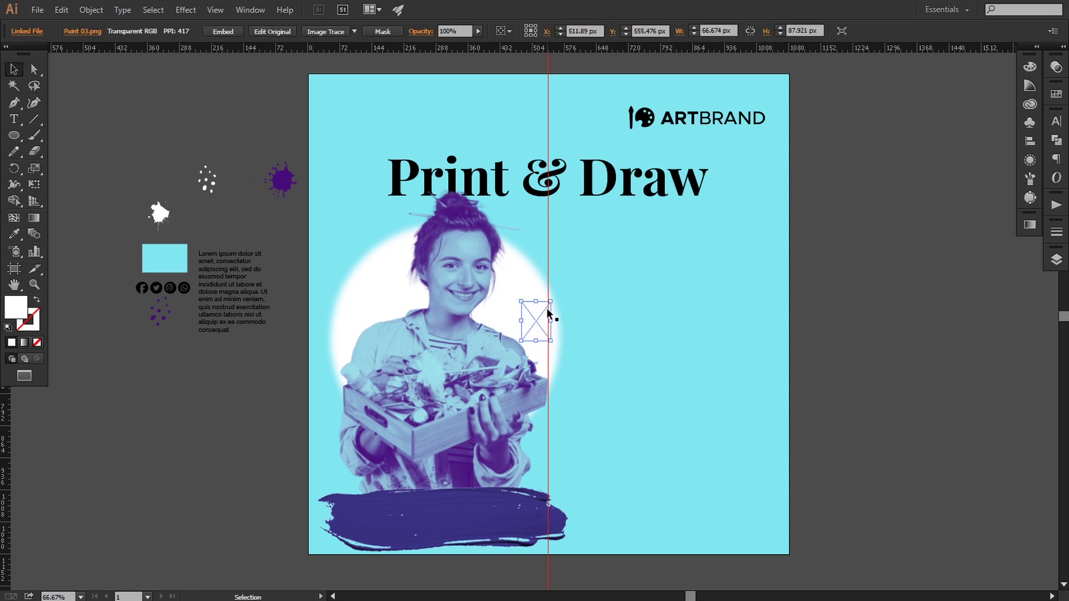
drag(553, 299, 635, 192)
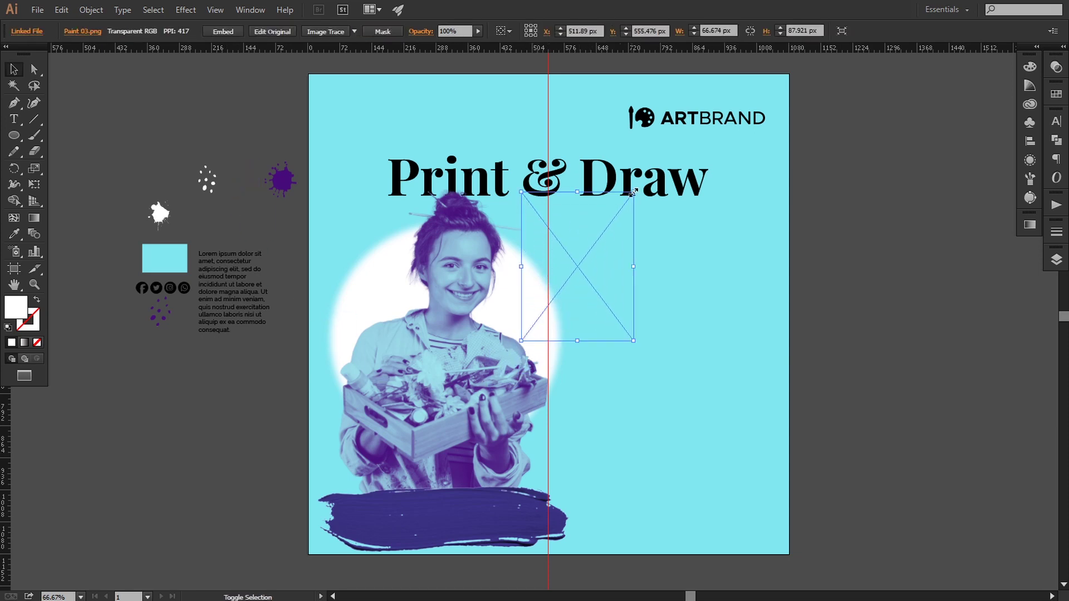
Bring the flower drawing to the front, and restack it behind the woman's photo and white circle, directly above the light blue background.
right_click(600, 259)
mouse_move(701, 341)
click(791, 338)
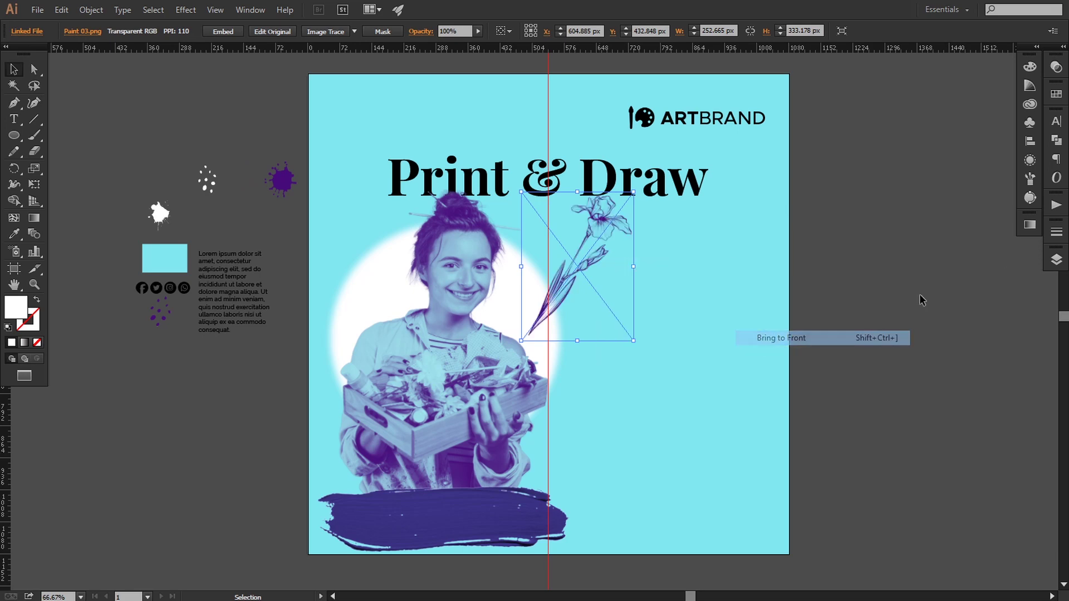
click(1056, 259)
mouse_move(972, 286)
mouse_down()
mouse_move(978, 372)
mouse_move(1004, 404)
mouse_move(996, 432)
mouse_move(969, 284)
mouse_up()
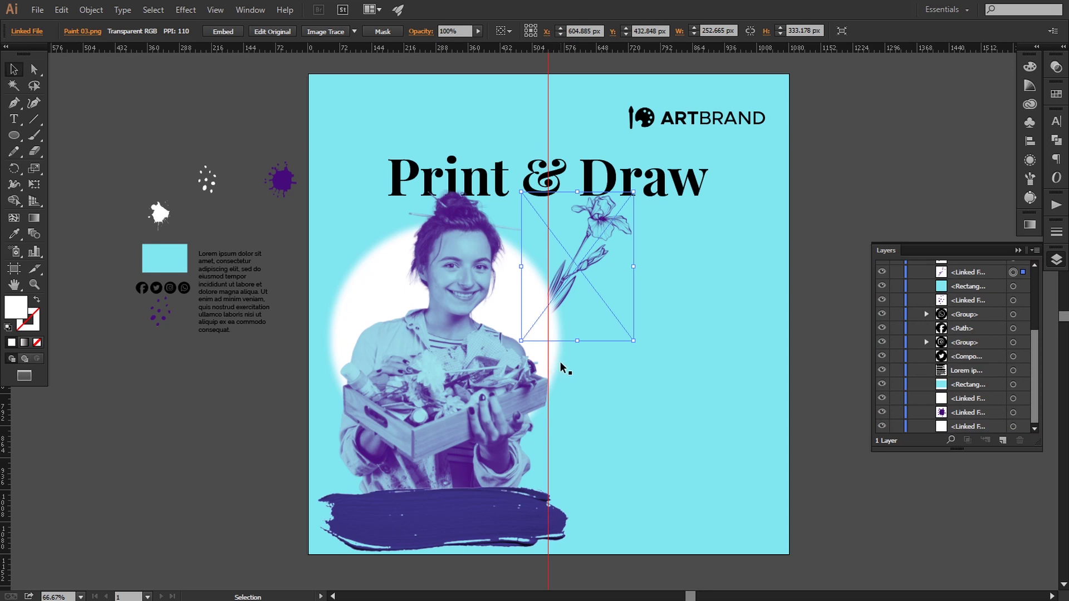
Nudge the flower drawing left and down behind the woman's shoulder and enlarge it proportionally to about 325 × 429 px.
key(Left)
key(Left)
key(Left)
key(Left)
key(Left)
key(Left)
key(Left)
key(Left)
key(Left)
key(Left)
key(Left)
key(Left)
key(Left)
key(Left)
key(Left)
key(Left)
key(Left)
key(Left)
key(Left)
key(Left)
key(Left)
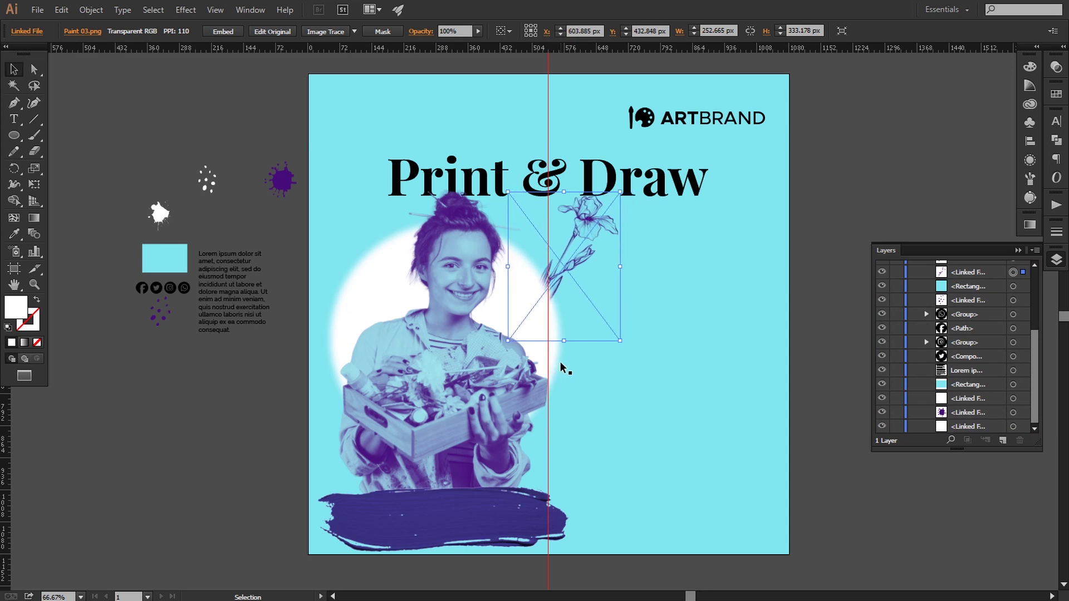
key(Down)
key(Down)
key(Down)
key(Down)
key(Down)
key(Down)
key(Down)
key(Down)
key(Down)
key(Down)
key(Down)
key(Down)
key(Down)
key(Down)
key(Down)
key(Down)
key(Down)
key(Down)
key(Down)
key(Down)
key(Down)
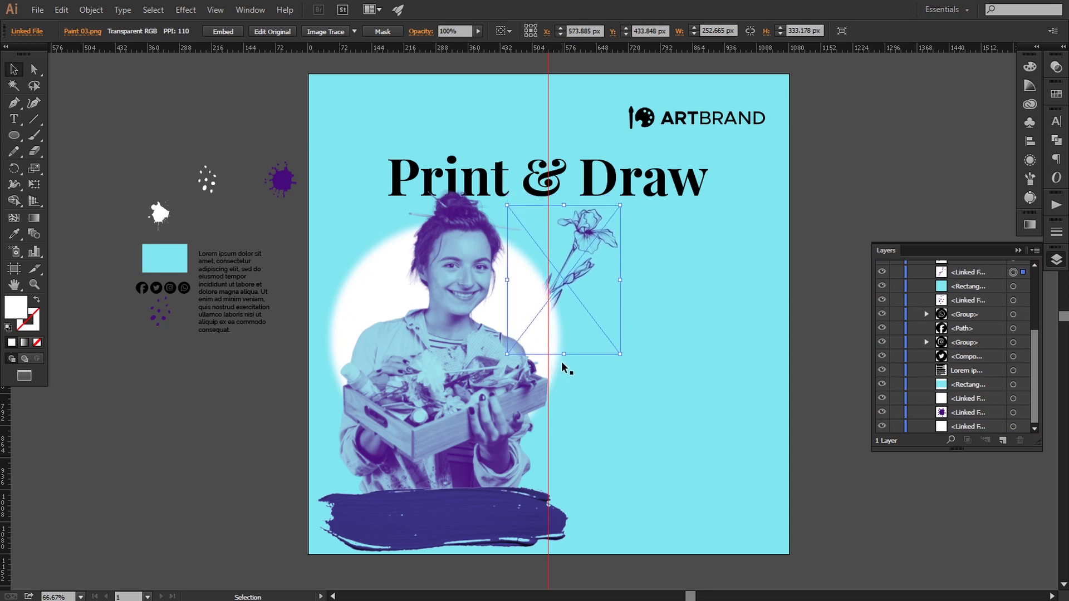
key(Down)
key(Down)
key(Down)
key(Down)
key(Down)
key(Down)
key(Down)
key(Down)
key(Down)
key(Down)
key(Down)
key(Down)
key(Down)
key(Down)
key(Down)
key(Down)
key(Down)
key(Down)
key(Down)
key(Down)
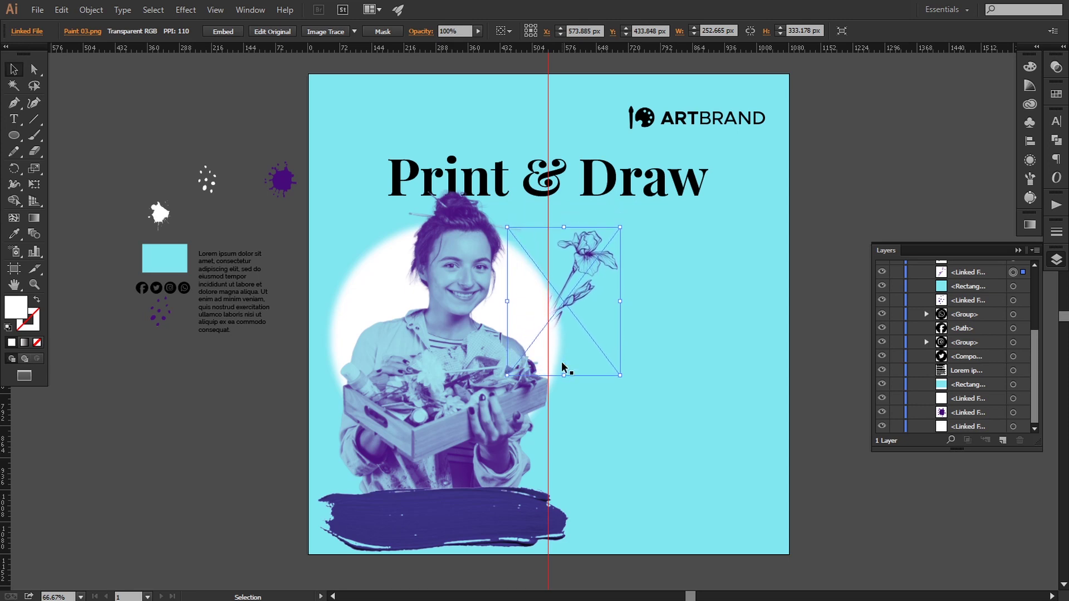
key(Down)
key(Down)
key(Down)
key(Down)
key(Down)
key(Down)
key(Down)
key(Down)
key(Down)
key(Down)
key(Down)
key(Down)
key(Down)
key(Down)
key(Down)
key(Down)
key(Down)
key(Down)
key(Down)
key(Down)
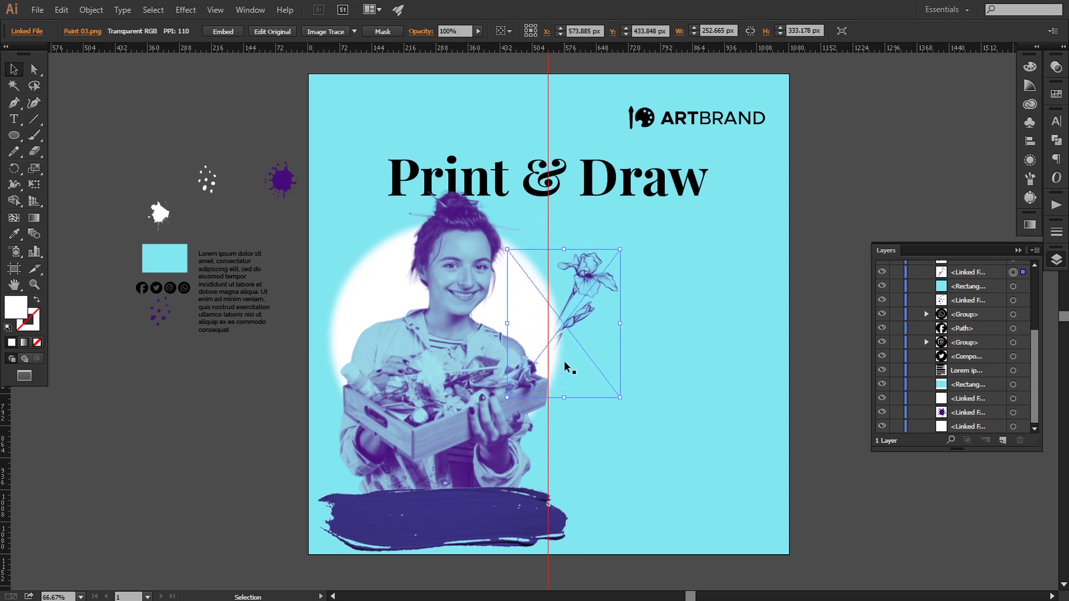
key(Down)
key(Down)
key(Down)
key(Down)
key(Down)
key(Down)
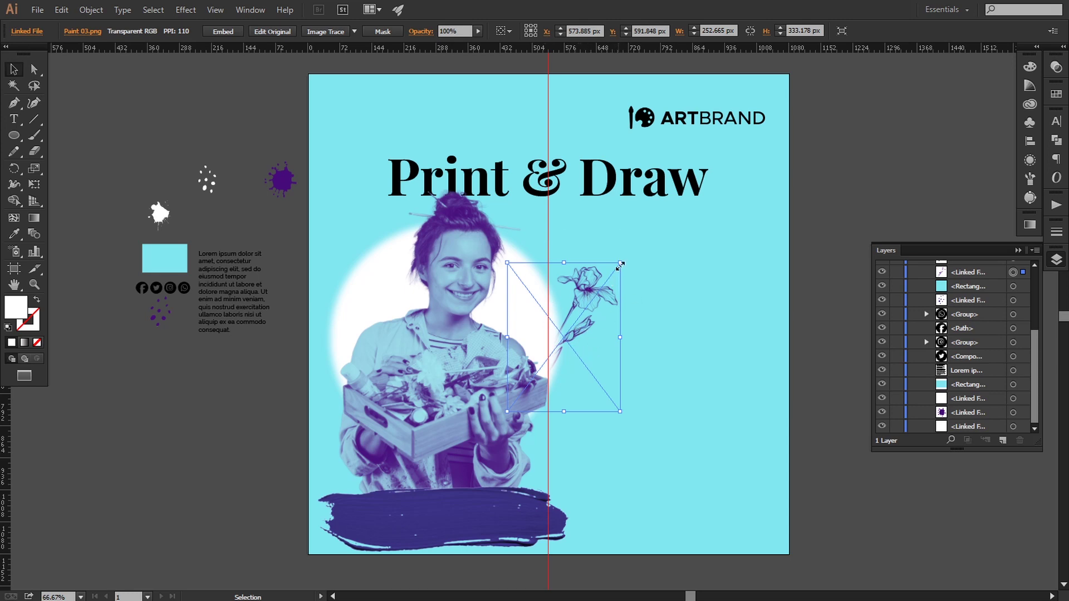
drag(621, 264, 652, 220)
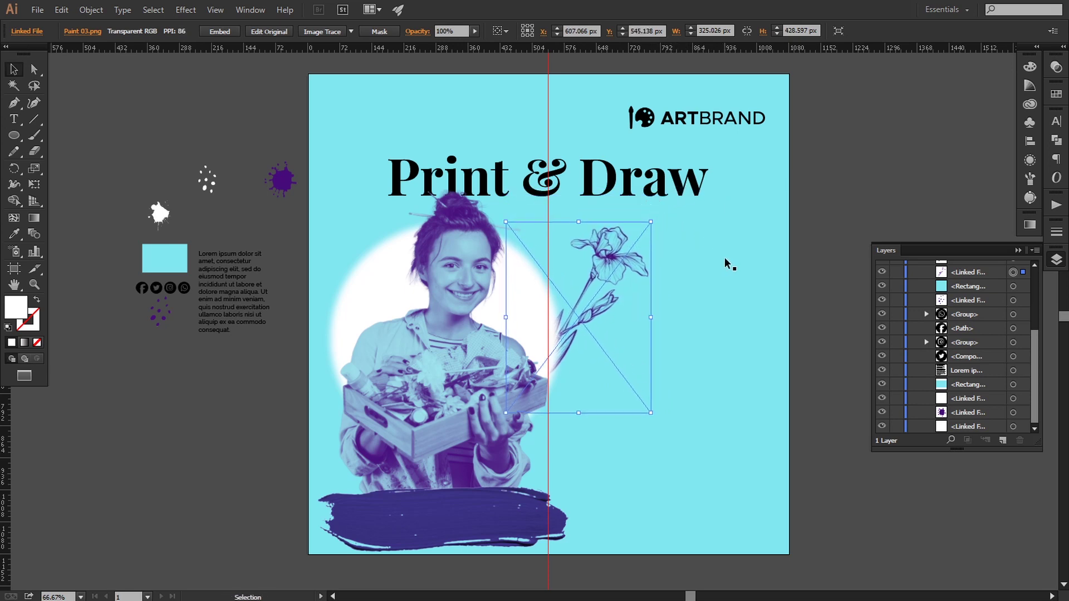
Nudge the flower drawing up beside the woman's shoulder and rotate it slightly counterclockwise.
key(Down)
key(Down)
key(Down)
key(Down)
key(Down)
key(Up)
key(Up)
key(Up)
key(Up)
key(Up)
key(Up)
key(Up)
key(Up)
key(Up)
key(Up)
key(Up)
key(Up)
key(Up)
key(Up)
key(Up)
key(Up)
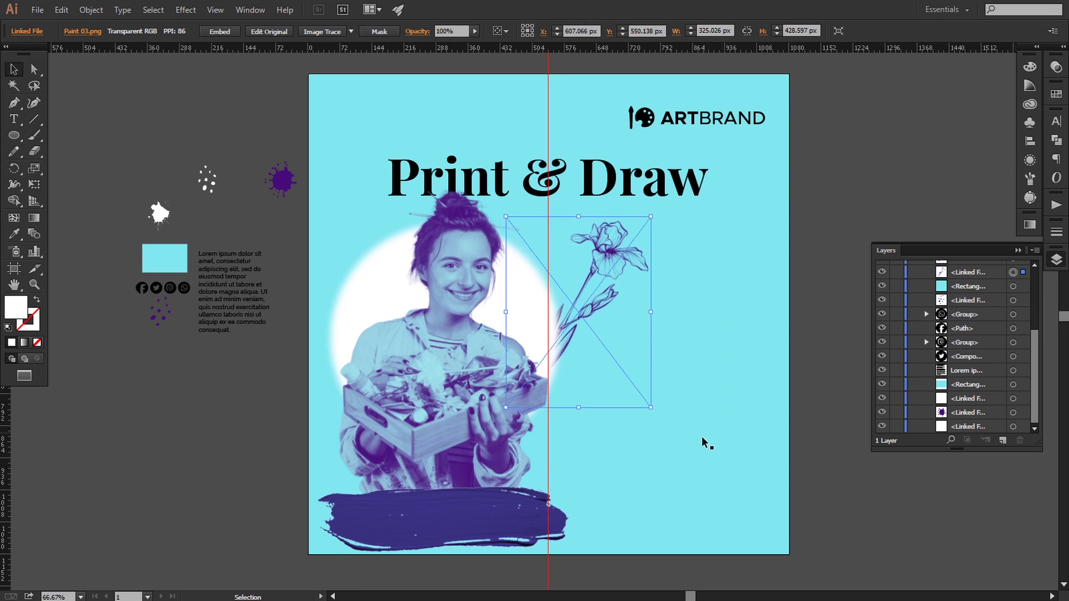
drag(650, 412, 661, 409)
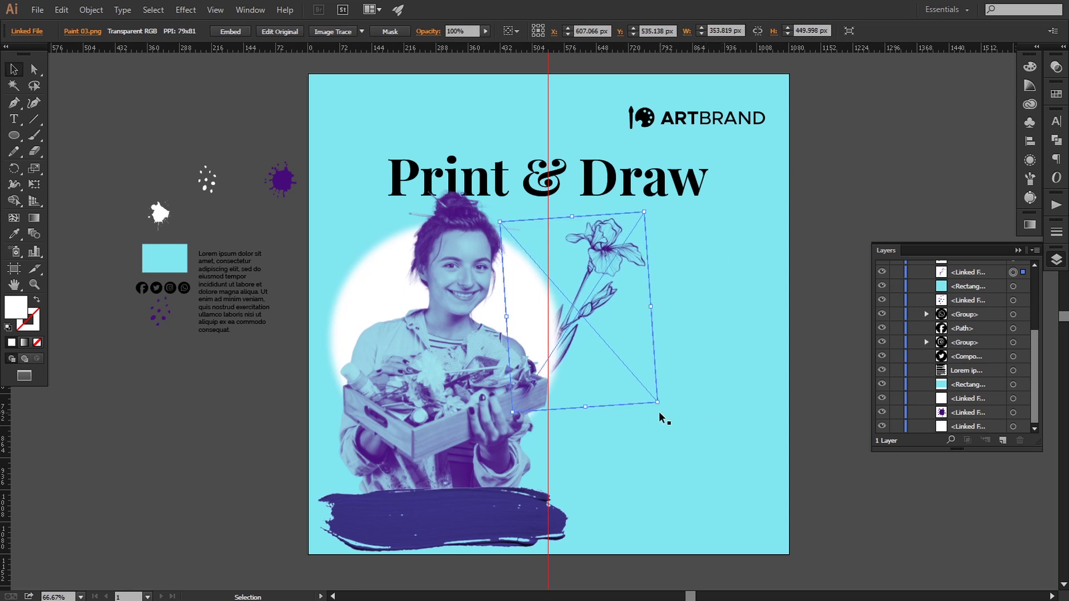
Nudge the tilted flower drawing left and down so its stem tucks behind the woman and the white circle.
key(Left)
key(Left)
key(Left)
key(Left)
key(Left)
key(Left)
key(Left)
key(Left)
key(Left)
key(Left)
key(Left)
key(Left)
key(Left)
key(Left)
key(Left)
key(Left)
key(Left)
key(Left)
key(Left)
key(Left)
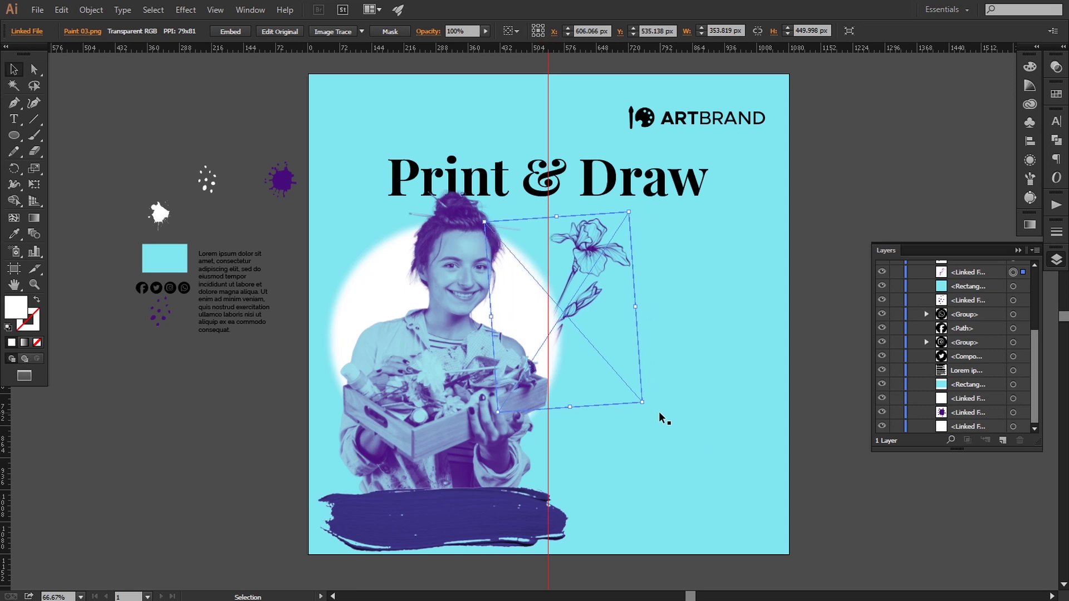
key(Left)
key(Left)
key(Left)
key(Left)
key(Left)
key(Left)
key(Left)
key(Left)
key(Left)
key(Left)
key(Left)
key(Left)
key(Left)
key(Left)
key(Left)
key(Left)
key(Left)
key(Left)
key(Left)
key(Left)
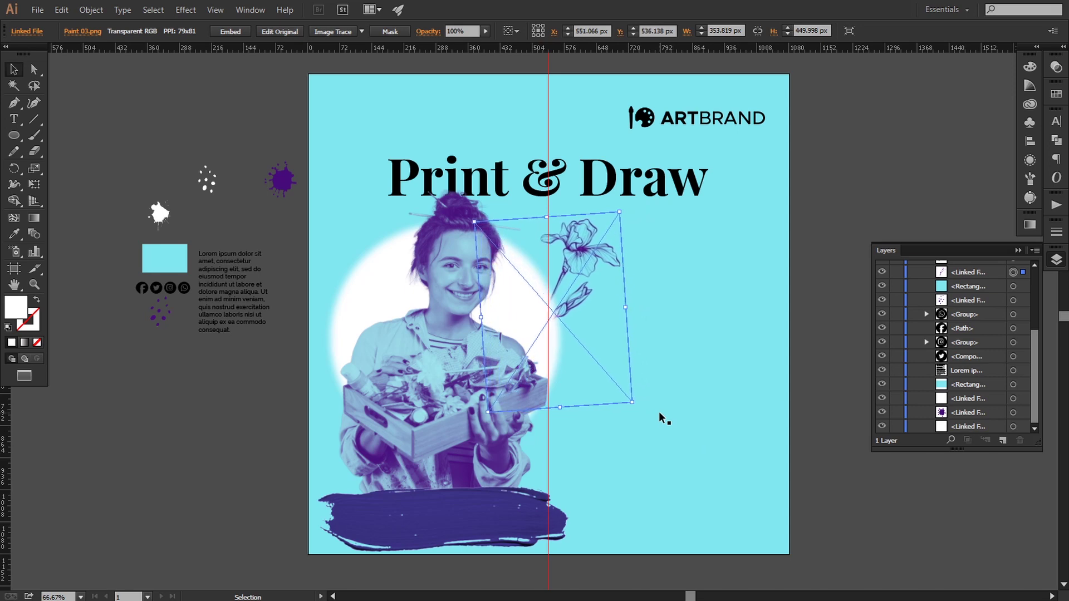
key(Down)
key(Down)
key(Down)
key(Down)
key(Down)
key(Down)
key(Down)
key(Down)
key(Down)
key(Down)
key(Down)
key(Down)
key(Down)
key(Down)
key(Down)
key(Down)
key(Down)
key(Down)
key(Down)
key(Down)
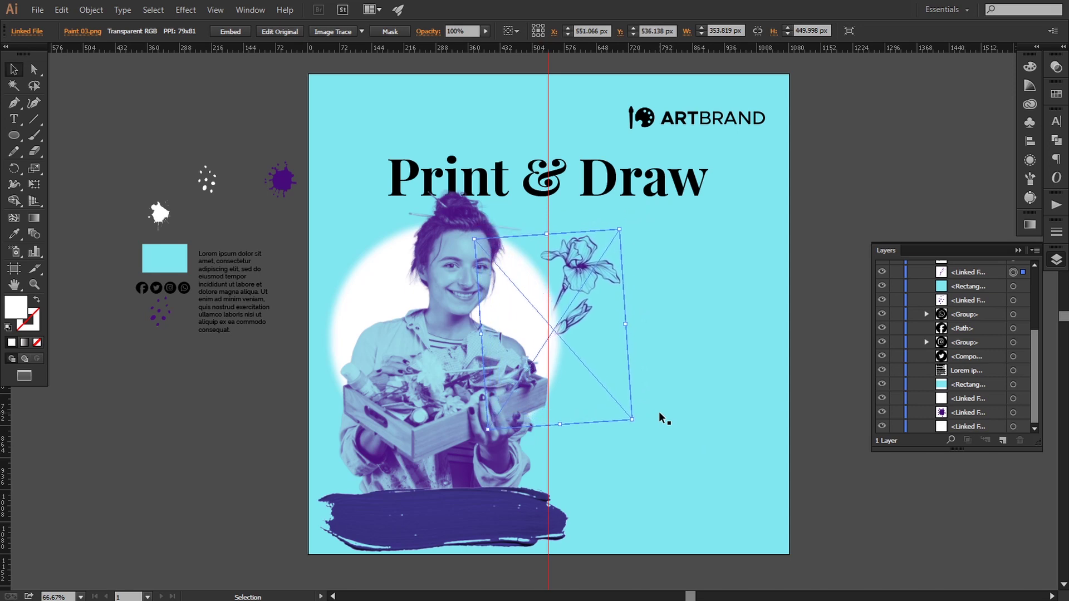
Rotate the flower drawing slightly clockwise, enlarging it to about 378 × 489 px, and nudge it left and down behind the woman's shoulder.
drag(627, 245, 642, 218)
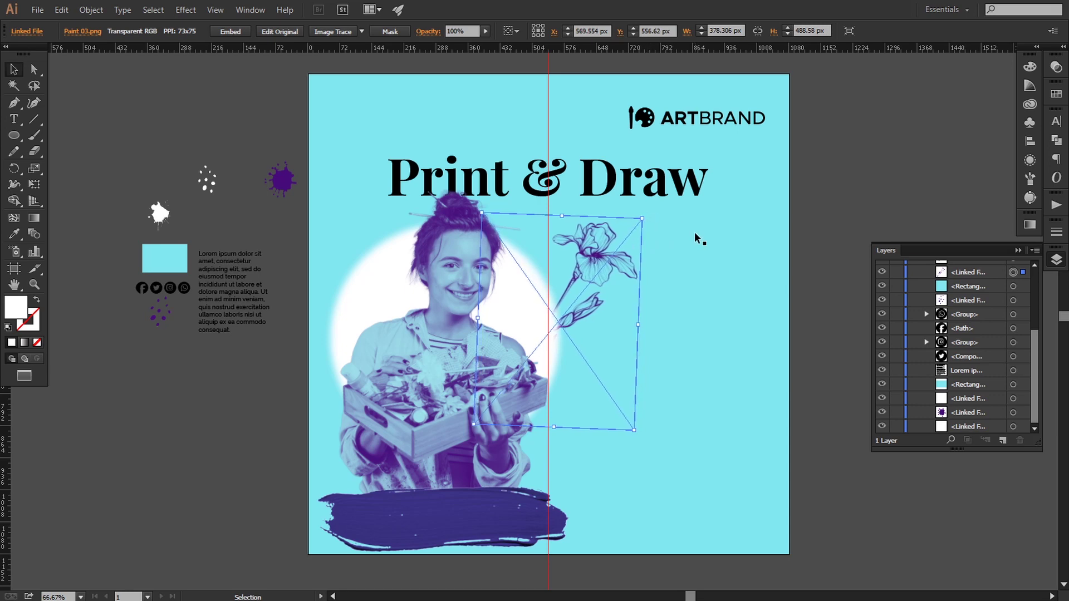
key(Left)
key(Left)
key(Left)
key(Down)
key(Down)
key(Down)
key(Down)
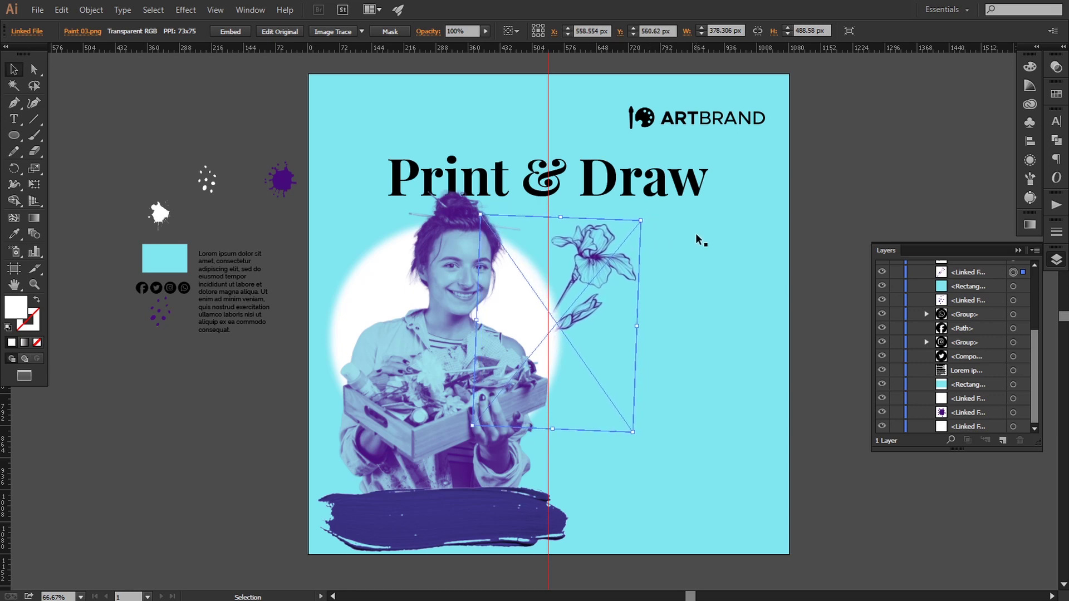
key(Right)
key(Right)
key(Down)
key(Down)
key(Down)
key(Down)
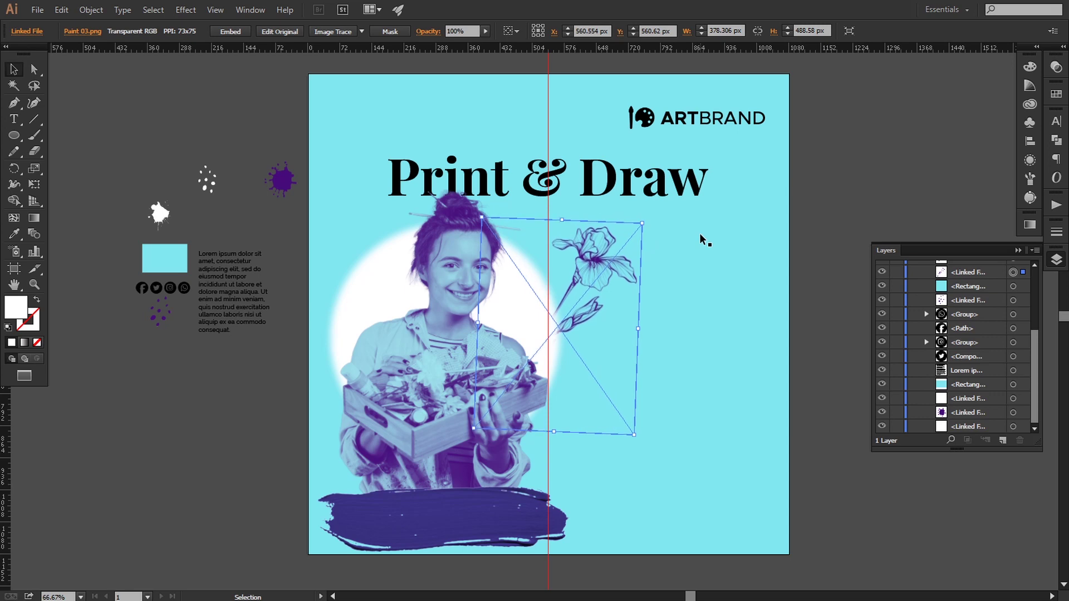
key(Down)
key(Down)
key(Down)
key(Down)
key(Down)
key(Down)
key(Down)
key(Down)
key(Down)
key(Down)
key(Down)
key(Down)
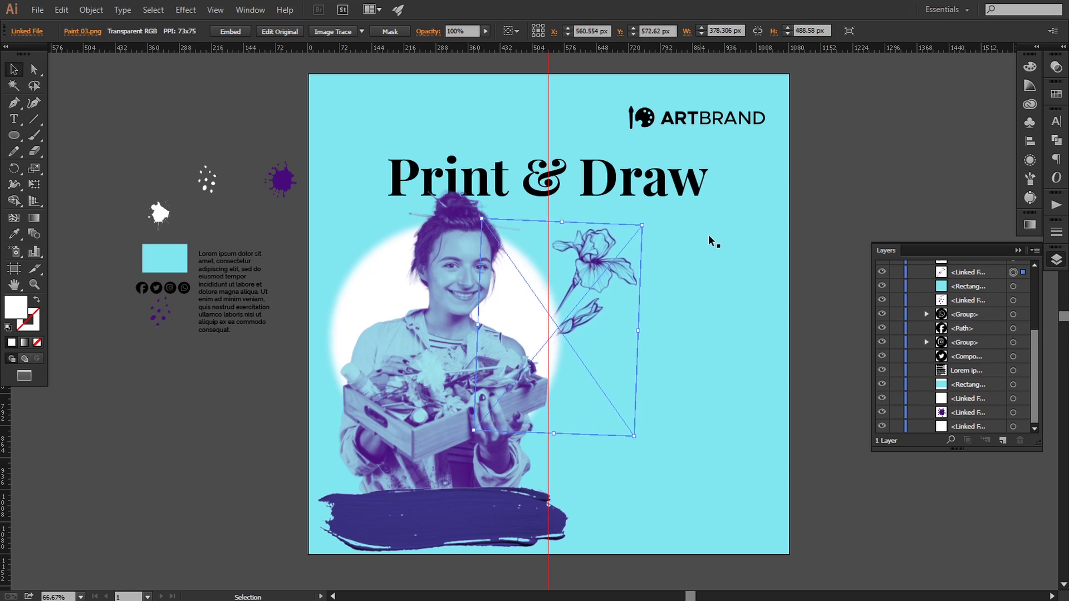
click(809, 249)
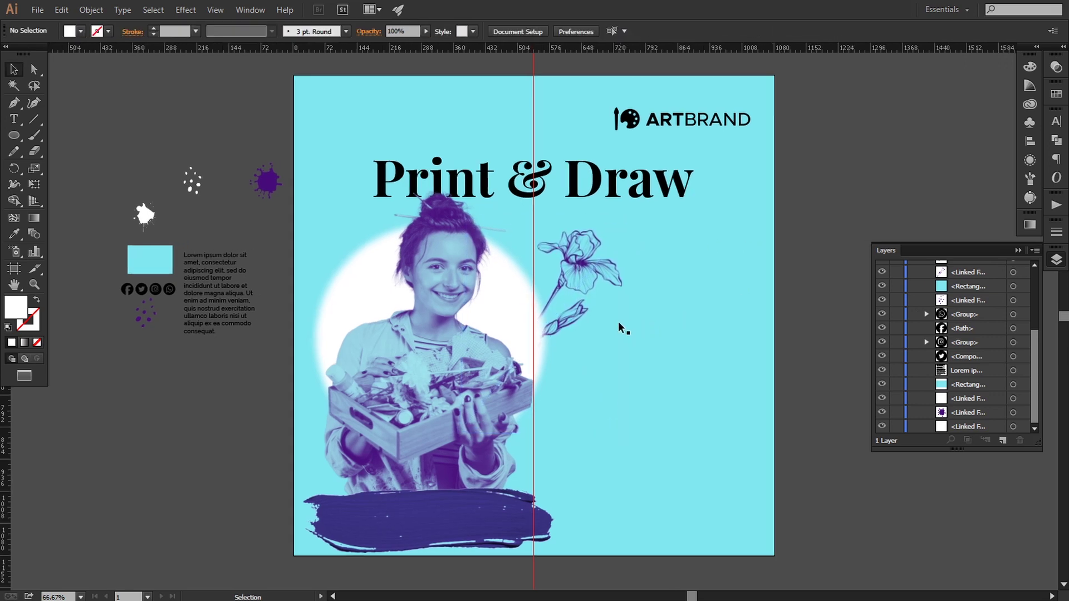
Enlarge the flower drawing slightly from its upper-right corner, and deselect it.
click(599, 279)
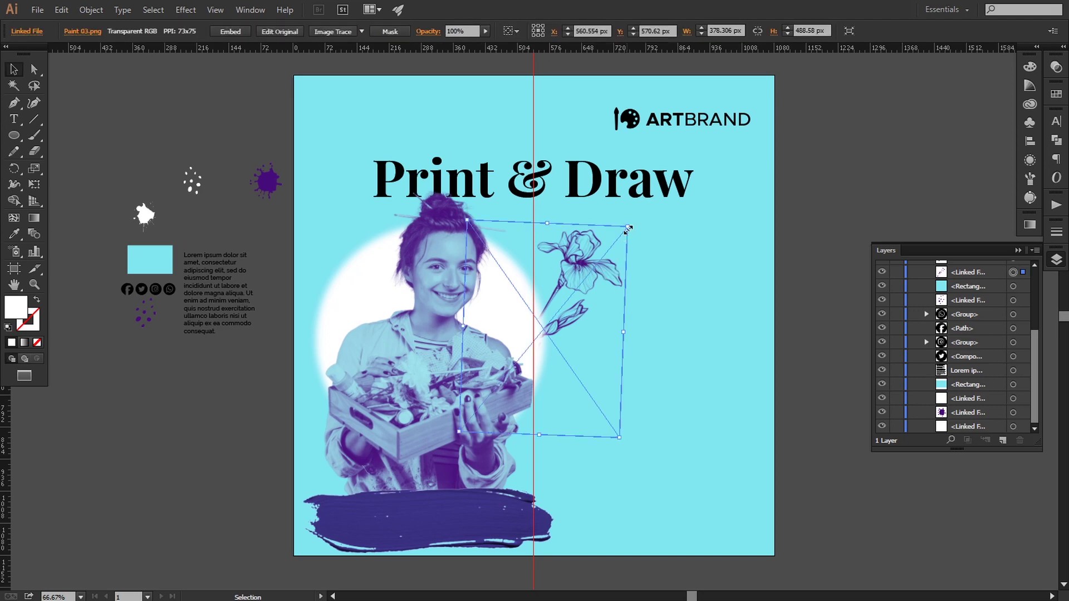
drag(628, 230, 632, 224)
click(790, 206)
drag(796, 206, 778, 210)
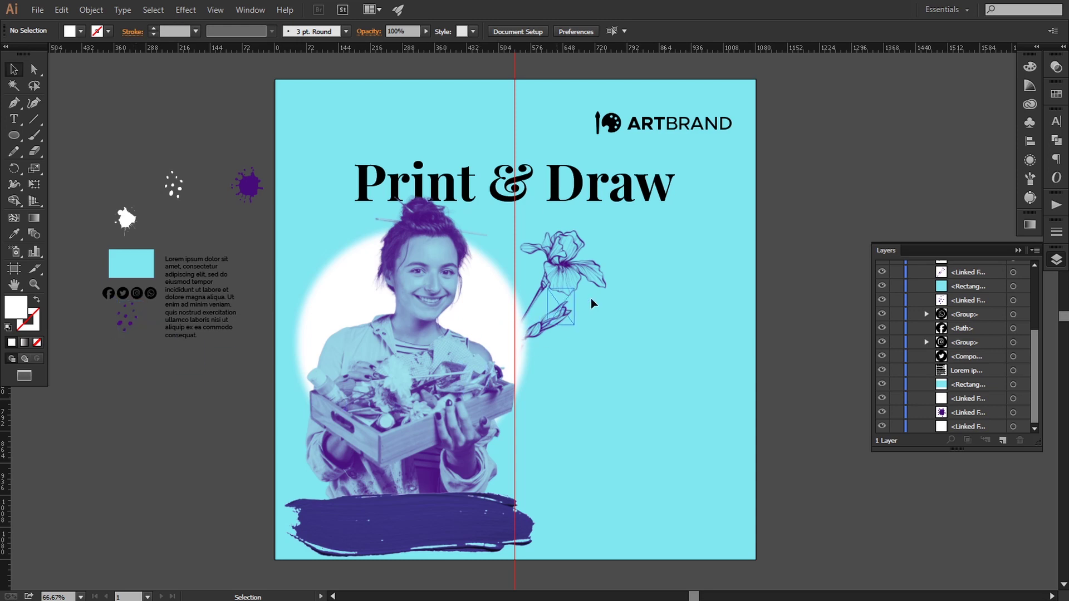
Move the purple dots Paint 08.png from the pasteboard onto the artboard beside the flower and bring them to the front.
click(662, 287)
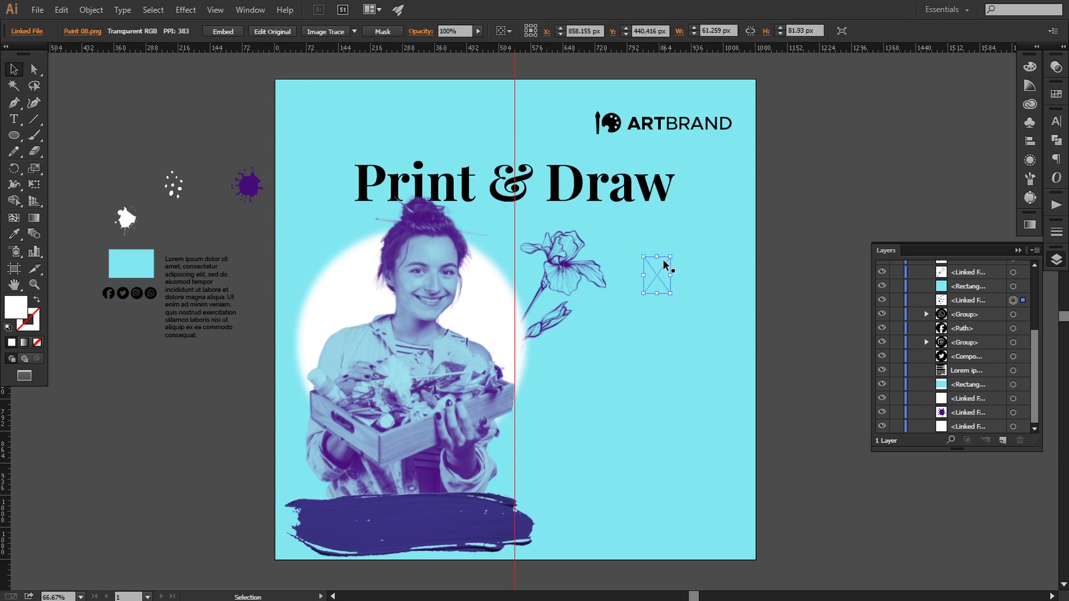
right_click(664, 260)
mouse_move(754, 343)
click(811, 339)
Enlarge the purple dots proportionally to about 155 × 207 px and shift them right and slightly down beneath the headline.
drag(670, 257, 706, 210)
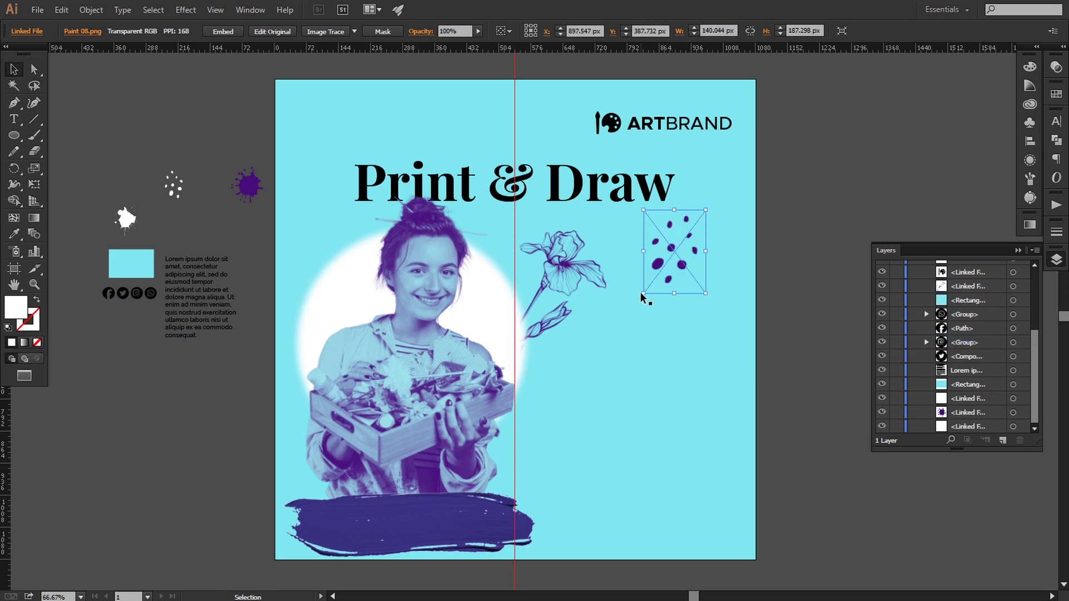
drag(641, 294, 636, 302)
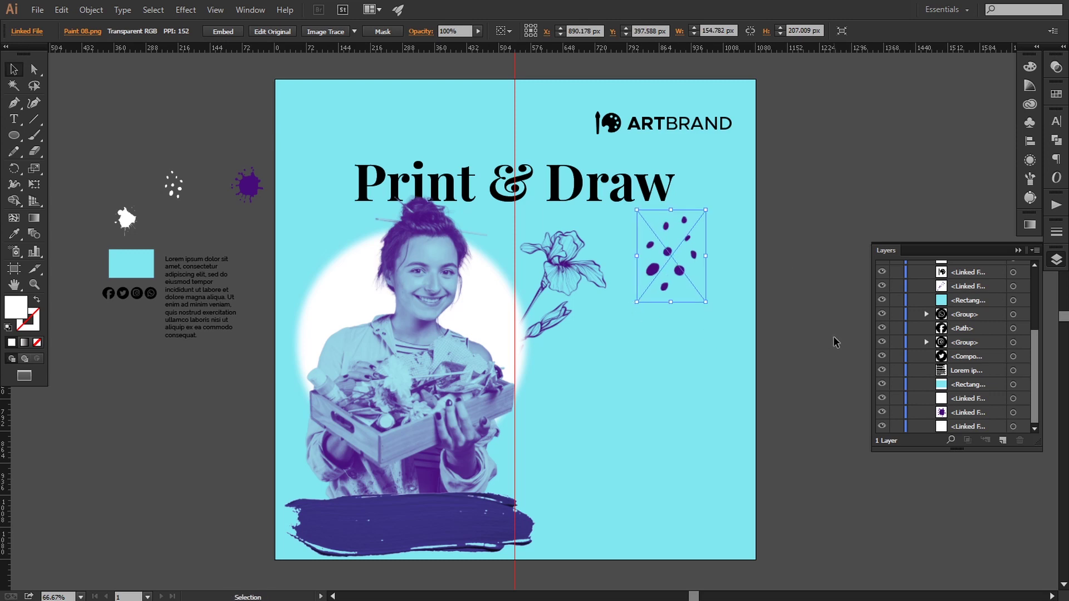
click(835, 342)
drag(675, 272, 696, 279)
click(841, 345)
key(space)
drag(797, 337, 806, 335)
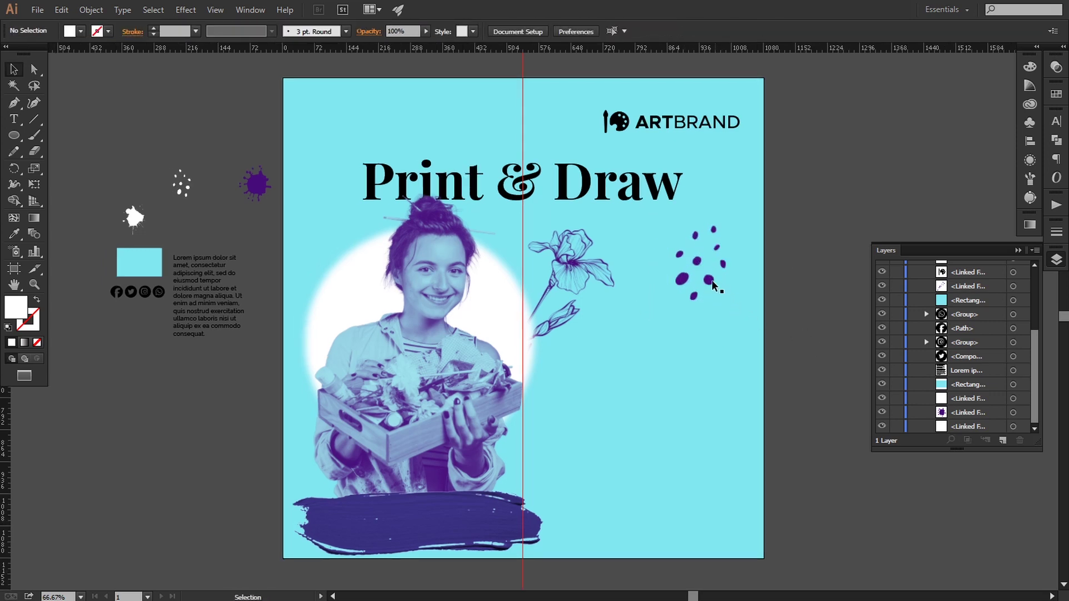
Shift the purple dots slightly left and enlarge them proportionally to about 166 × 223 px.
drag(713, 285, 708, 284)
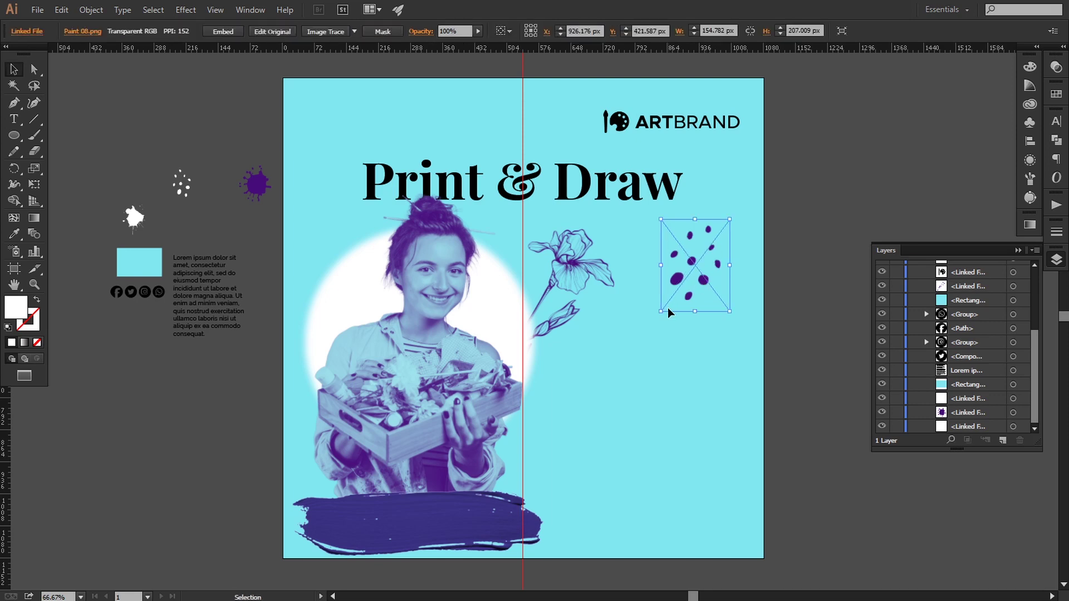
drag(663, 313, 656, 318)
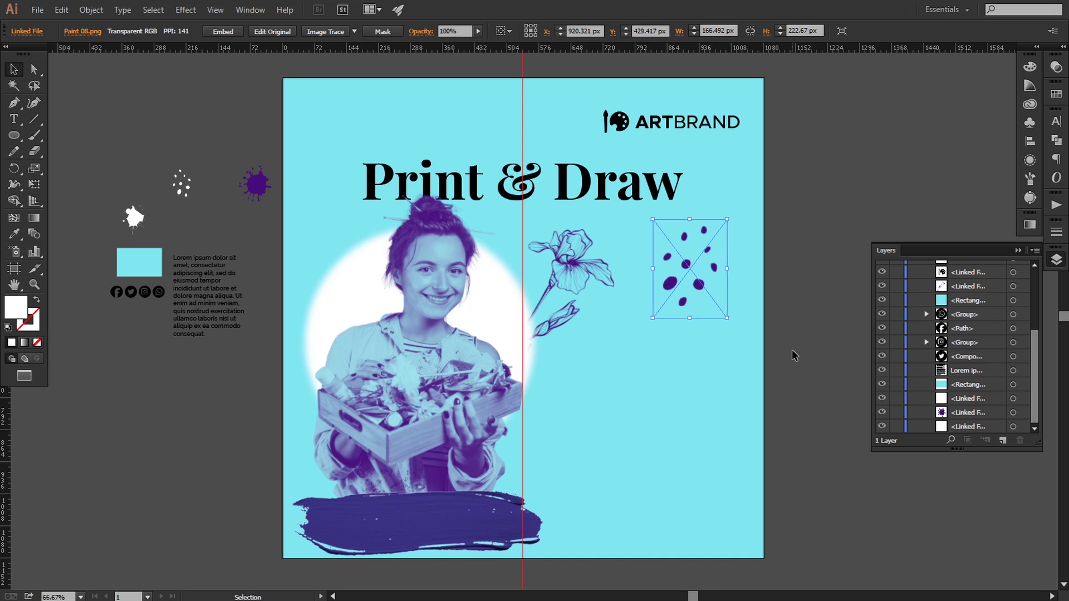
click(791, 351)
drag(791, 351, 774, 341)
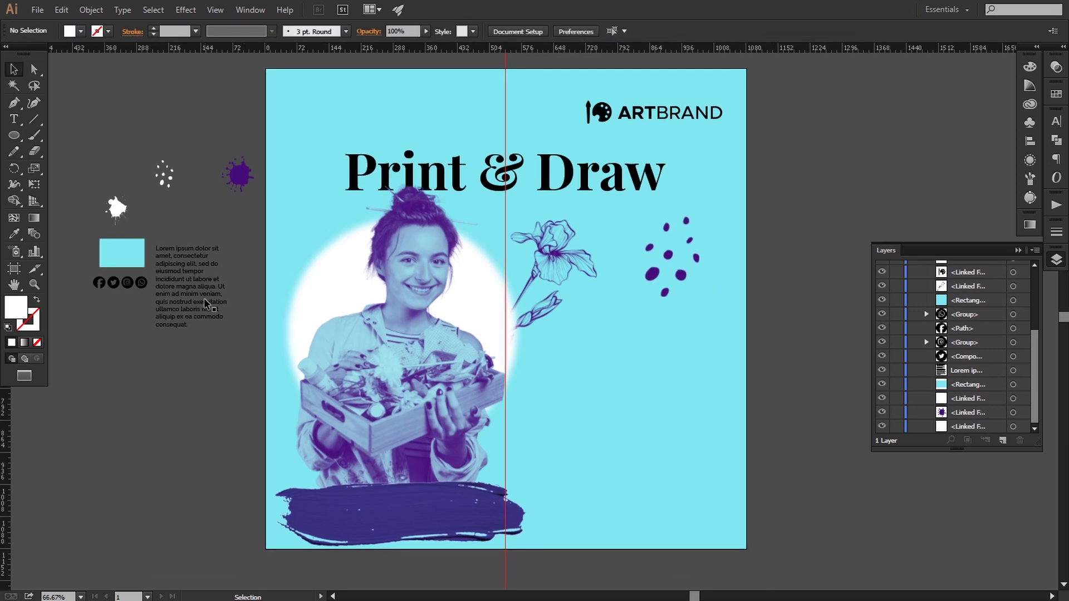
Move the Lorem ipsum paragraph from the pasteboard onto the artboard below the flower and bring it to the front.
drag(206, 303, 613, 403)
right_click(613, 403)
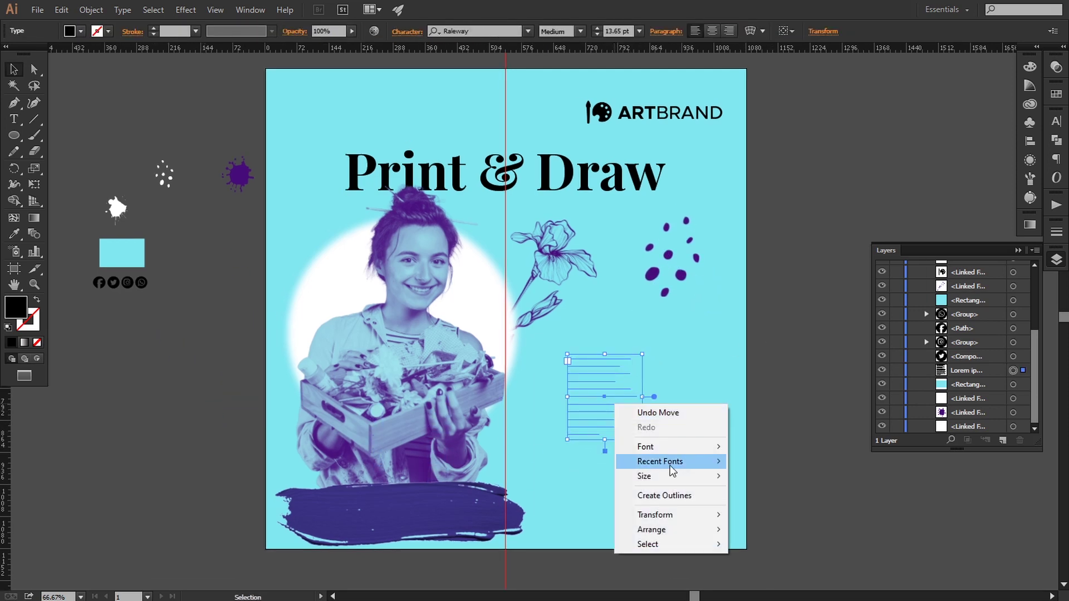
mouse_move(668, 530)
click(776, 466)
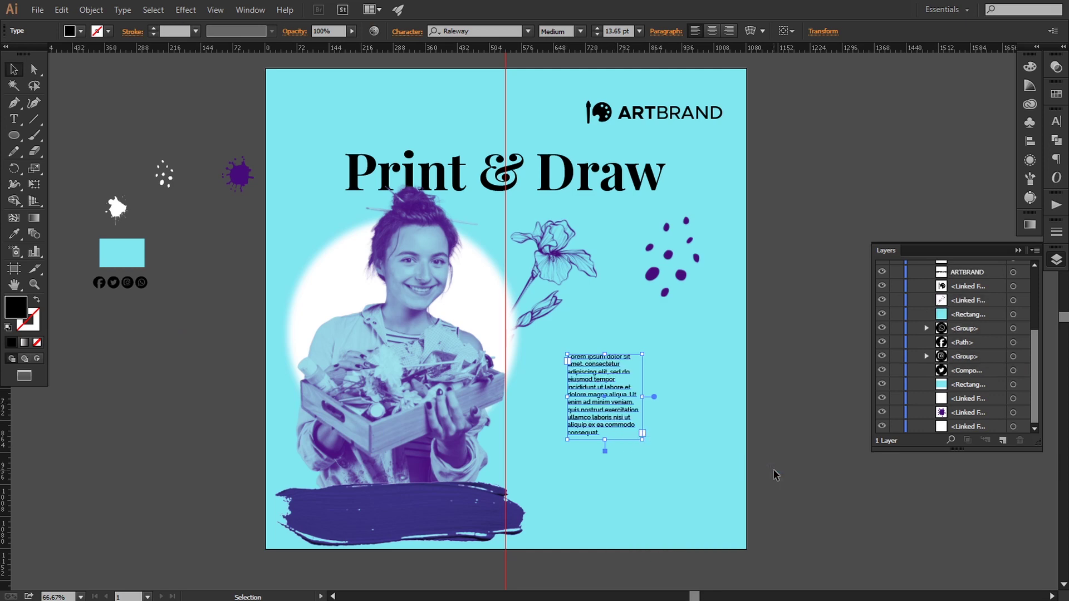
Enlarge the paragraph's text frame so the lines run wider, and set its font size to 17 pt.
drag(642, 442, 657, 466)
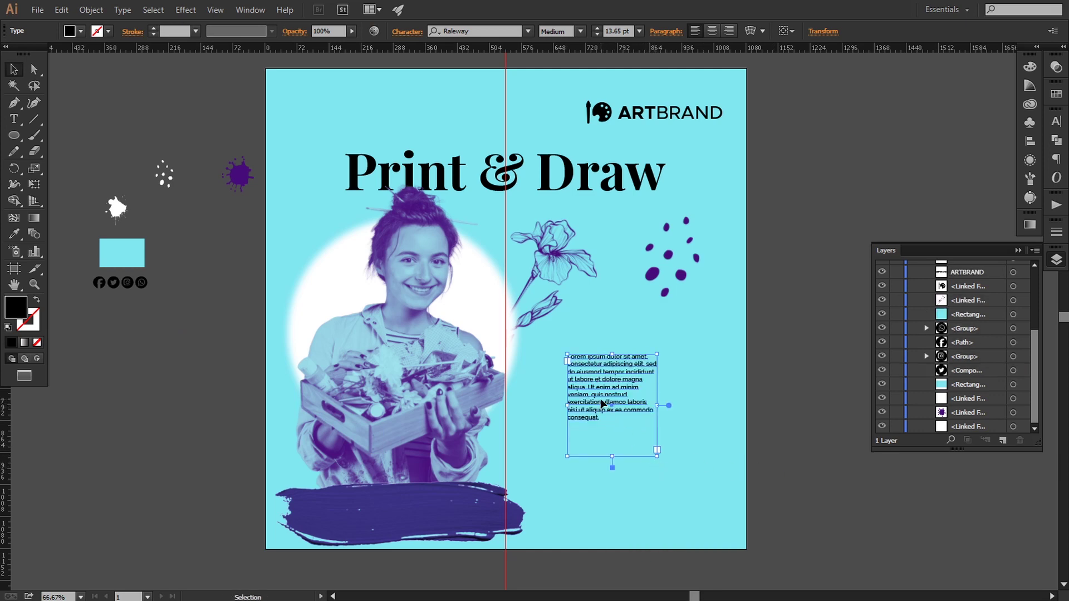
click(14, 118)
drag(576, 357, 613, 397)
key(ctrl+a)
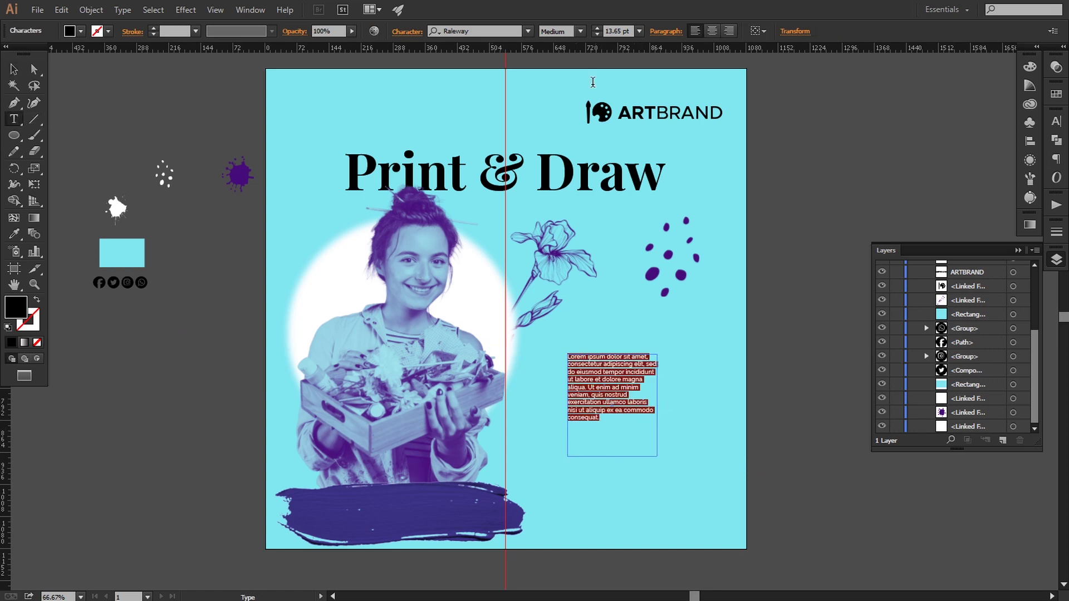
triple_click(621, 32)
text(17)
key(Return)
key(Up)
key(Up)
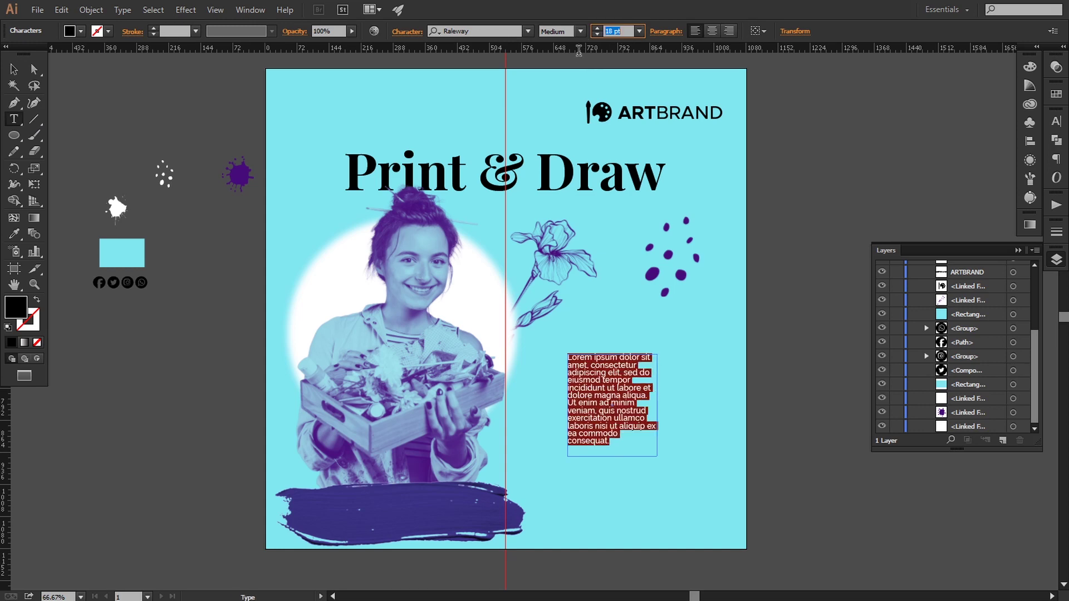
key(Down)
key(Down)
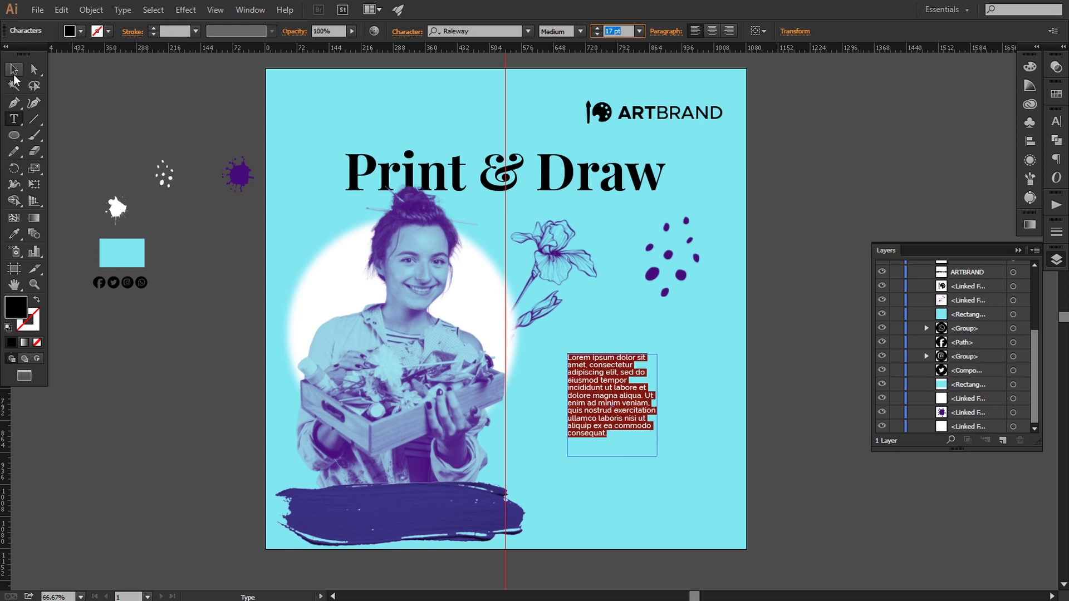
click(14, 69)
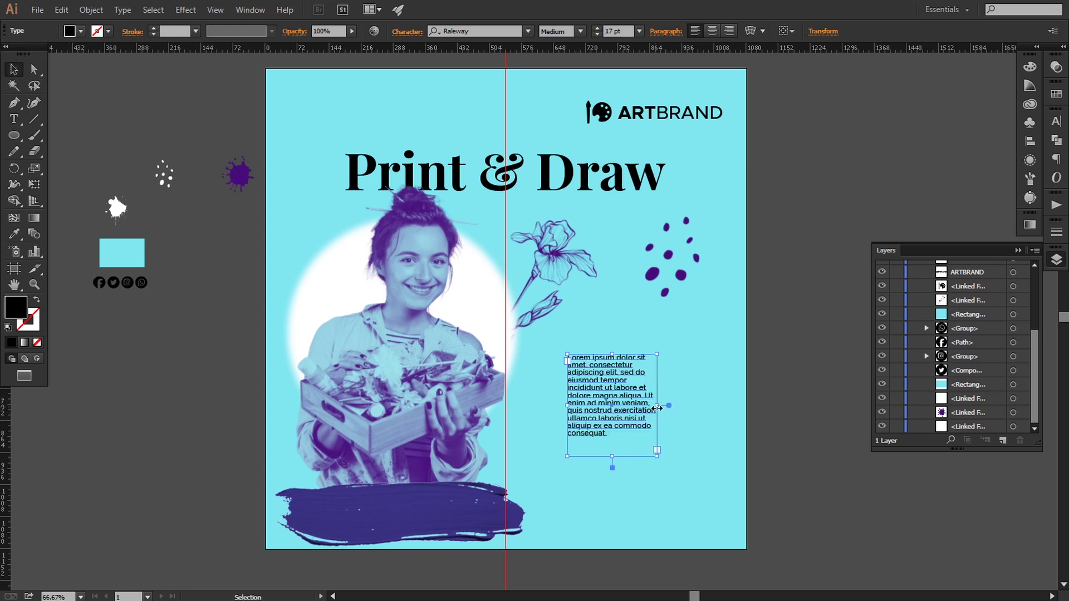
drag(657, 408, 680, 407)
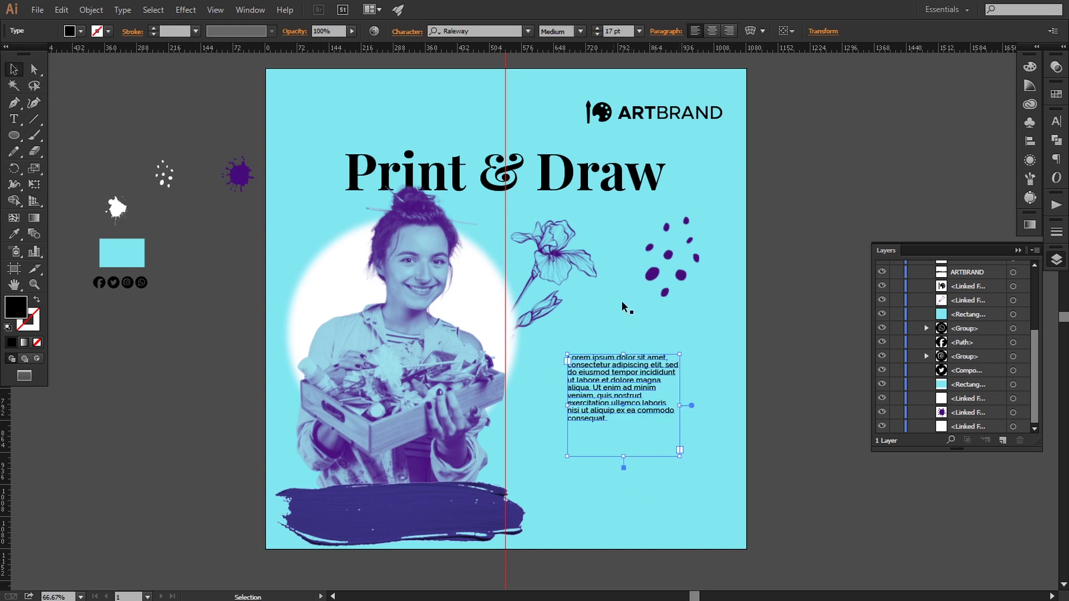
Set the paragraph's leading to 23 pt and its tracking to 10.
click(407, 32)
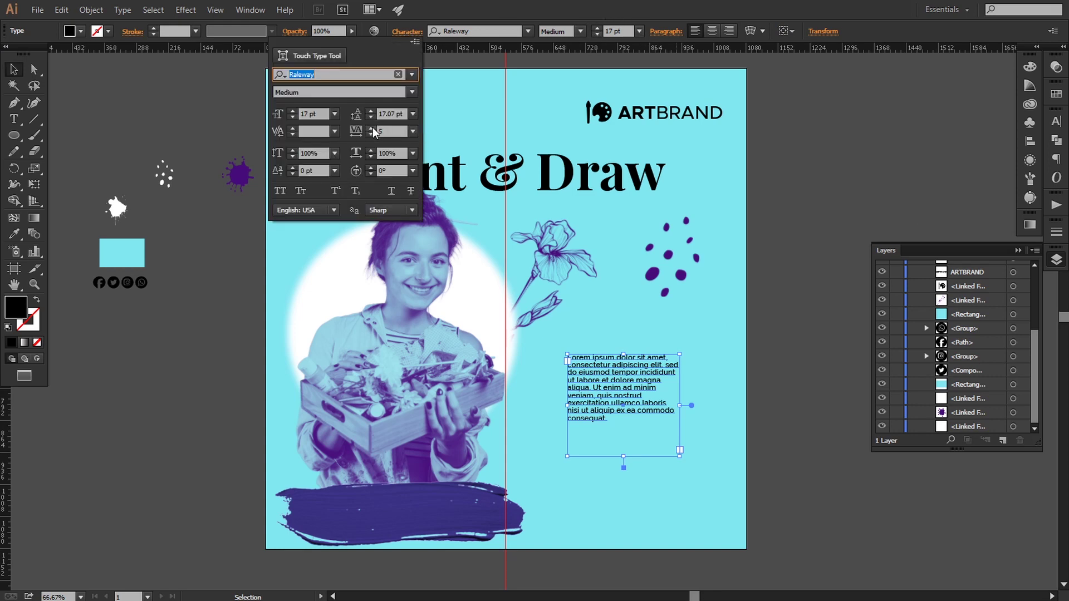
click(372, 113)
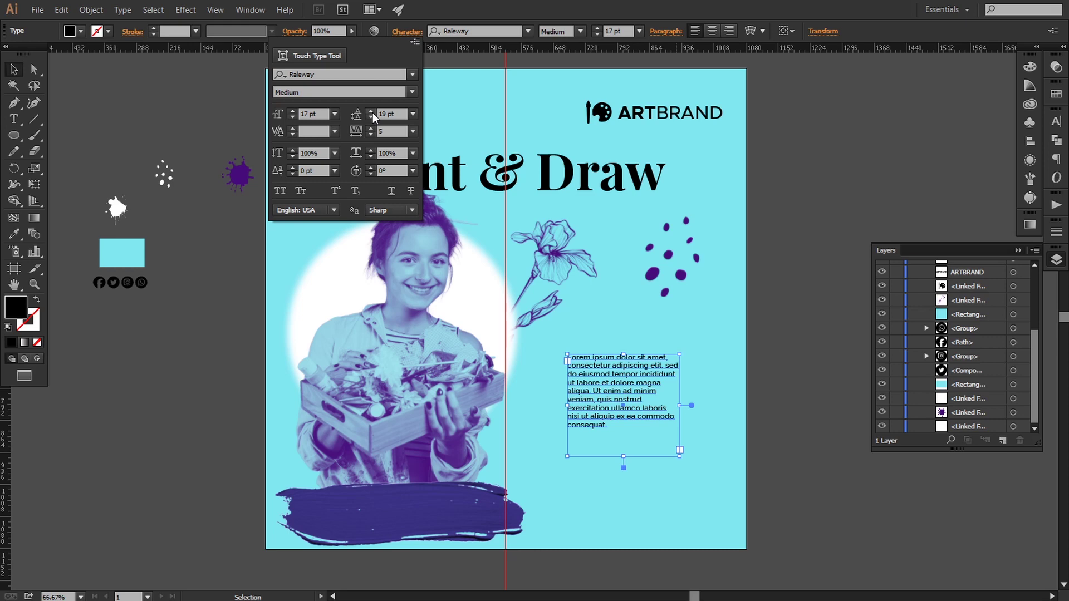
click(371, 111)
click(371, 111)
click(371, 111)
click(371, 111)
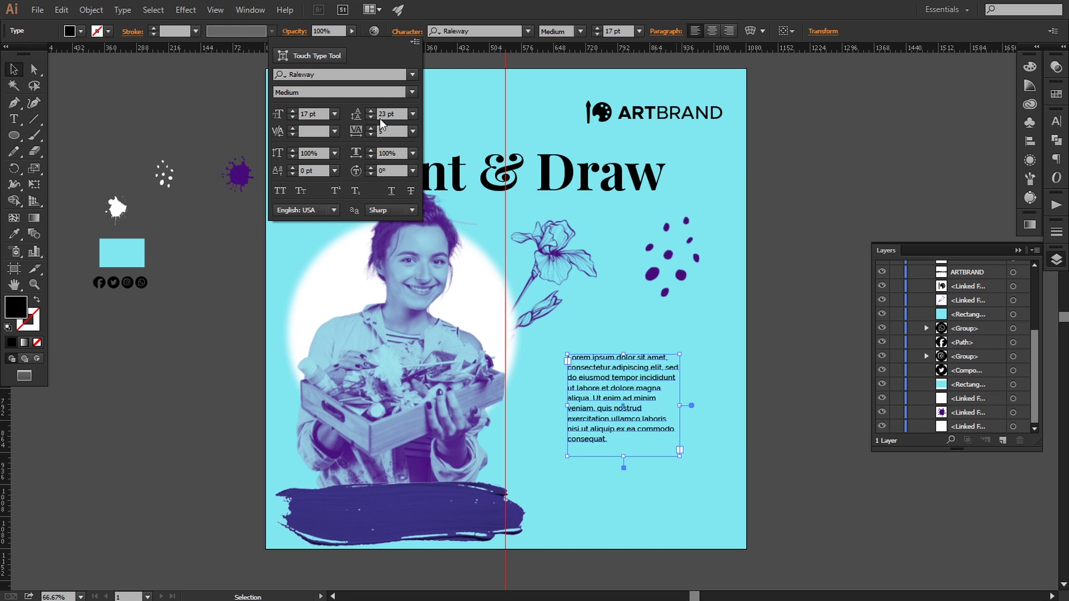
click(412, 131)
click(426, 270)
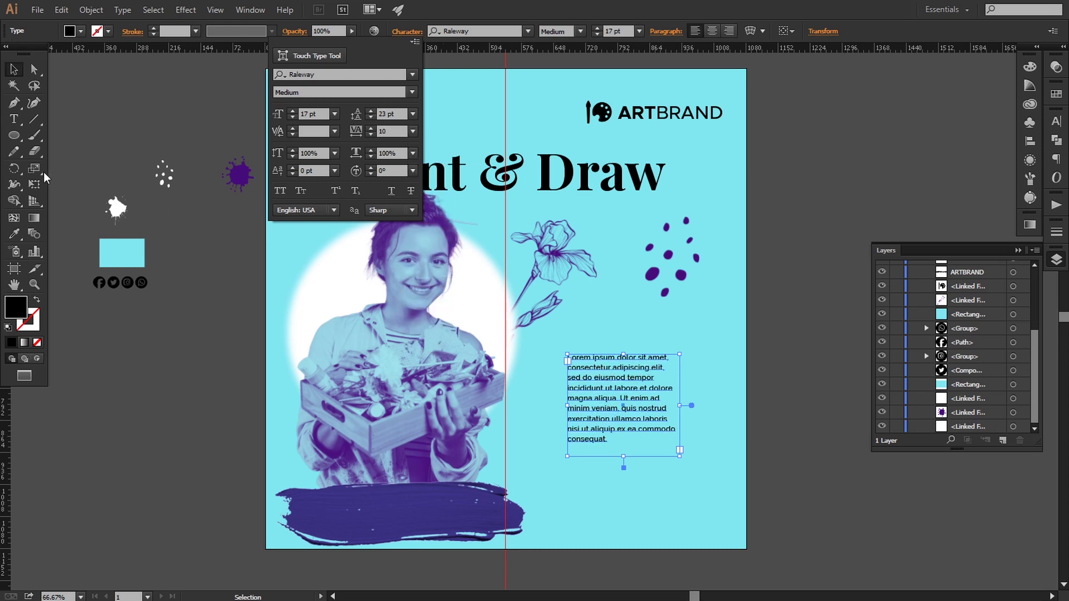
click(19, 76)
click(128, 139)
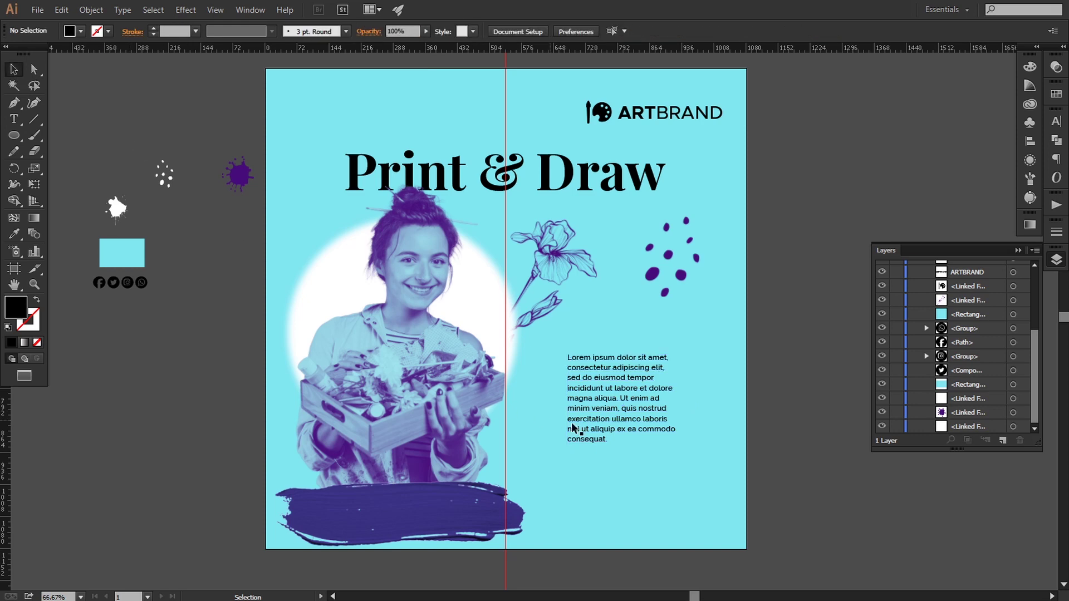
Move the Lorem ipsum paragraph slightly up and to the left, closer beneath the flower.
drag(602, 414, 589, 386)
click(776, 441)
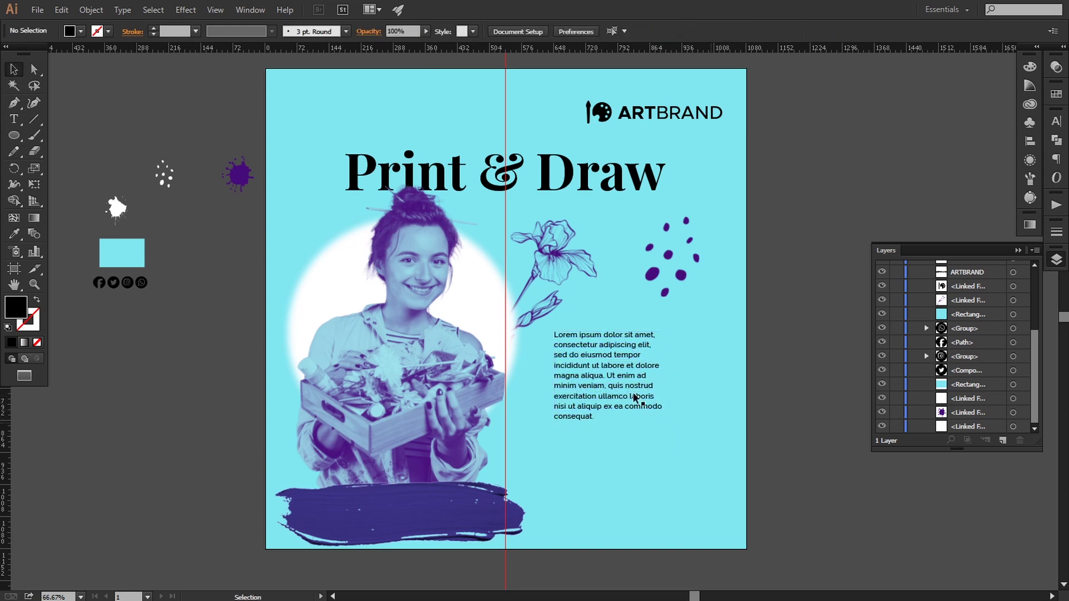
click(590, 380)
click(14, 234)
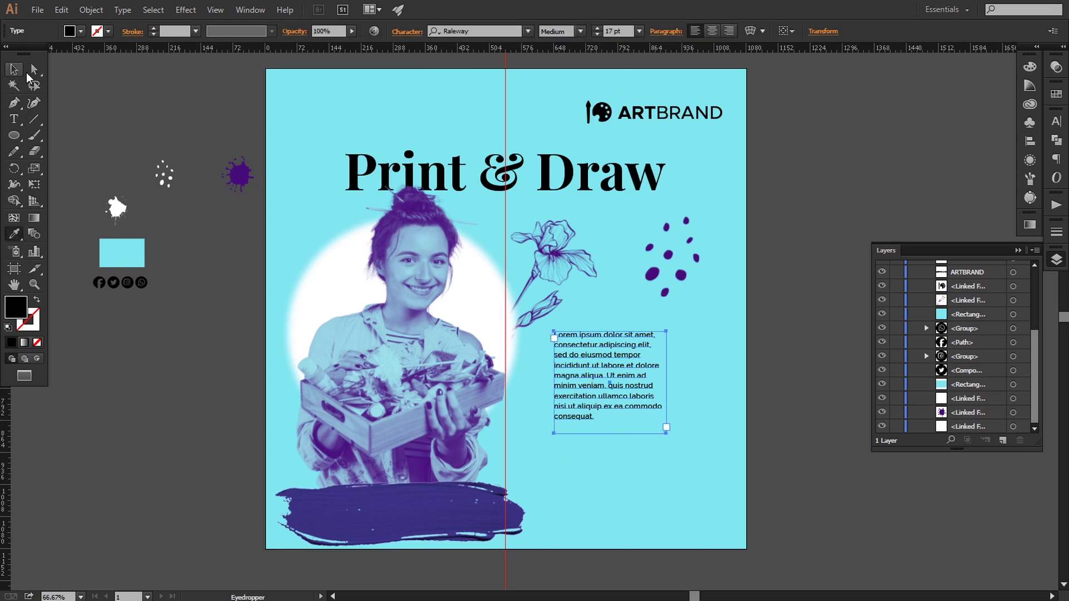
click(13, 69)
click(114, 111)
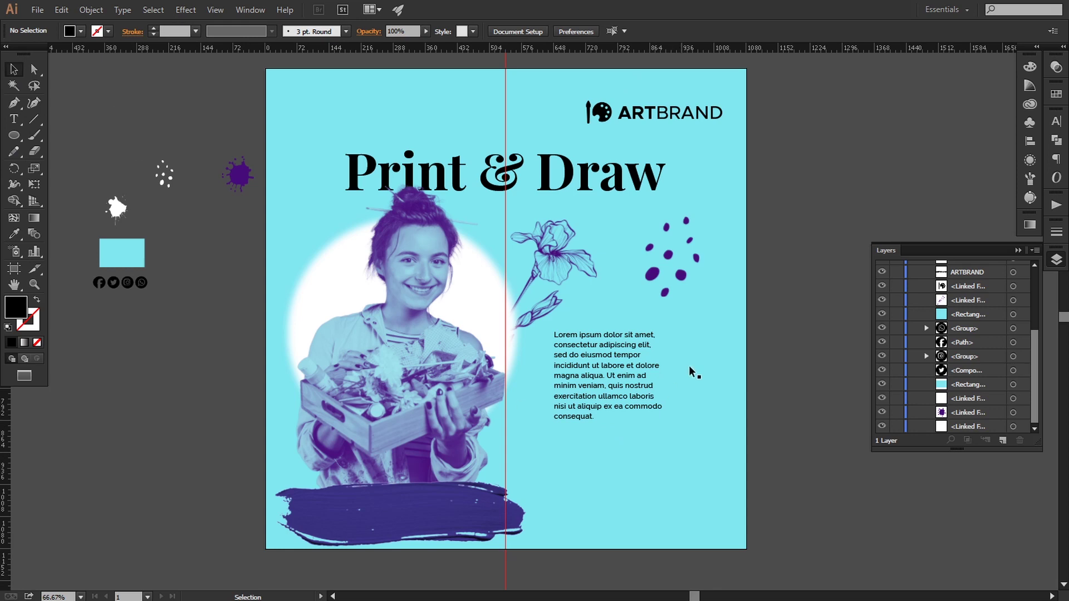
Nudge the Lorem ipsum paragraph a few pixels further left and up.
click(640, 411)
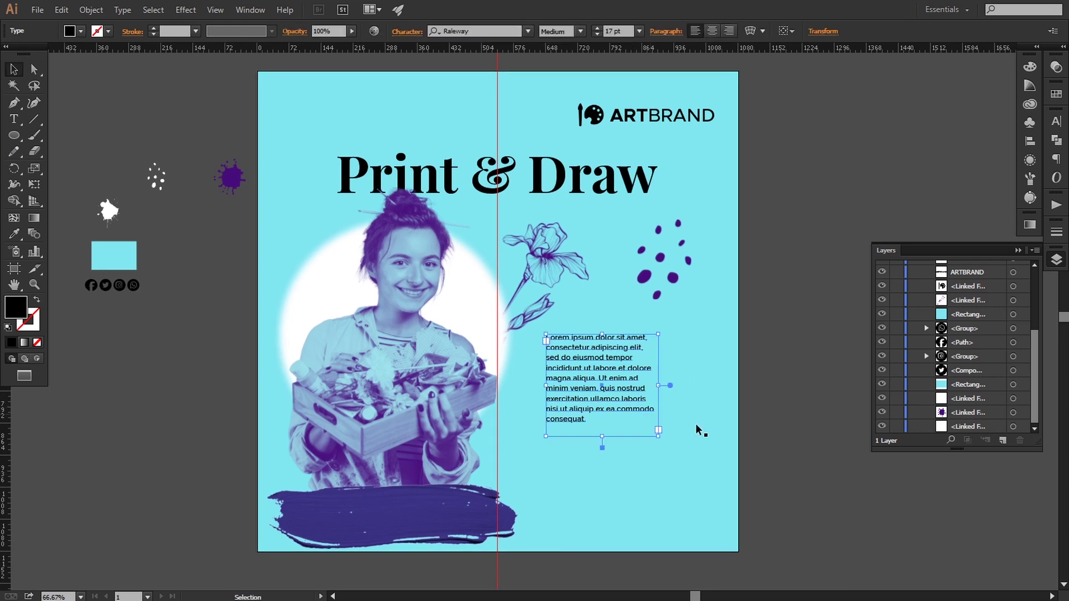
key(Left)
key(Left)
key(Left)
key(Left)
key(Left)
key(Left)
key(Left)
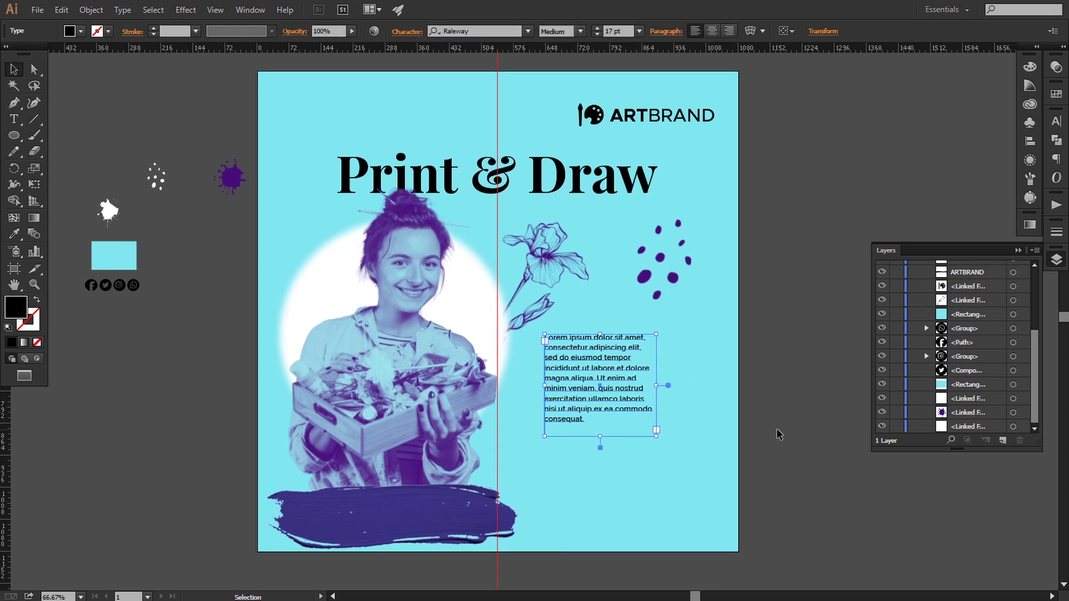
key(Up)
key(Up)
key(Up)
key(Up)
key(Up)
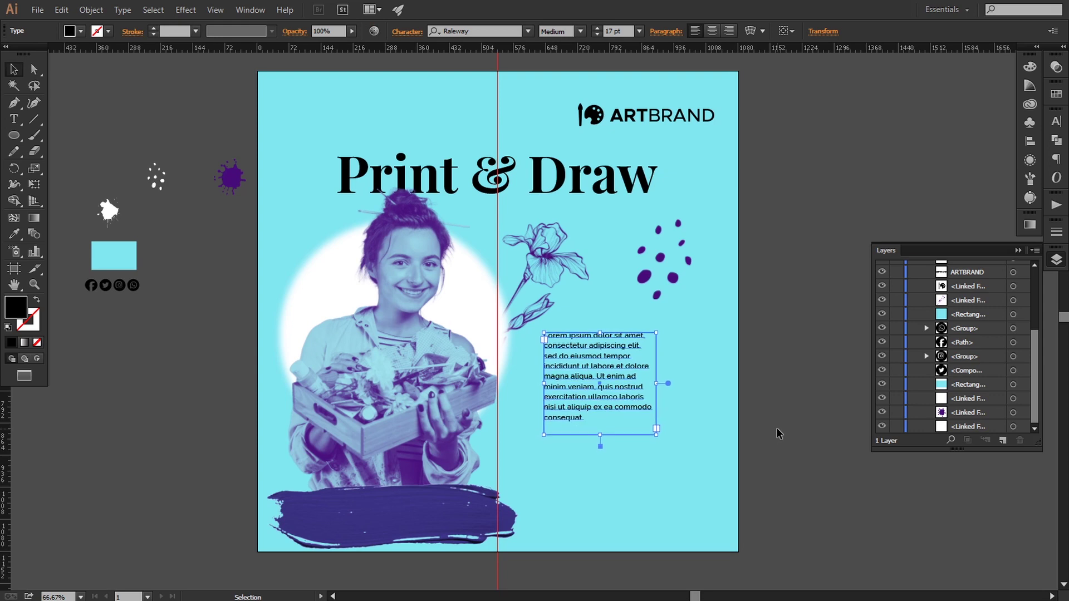
click(784, 429)
Move the four social media icons from the pasteboard to the artboard's lower-right corner and bring them to the front.
key(space)
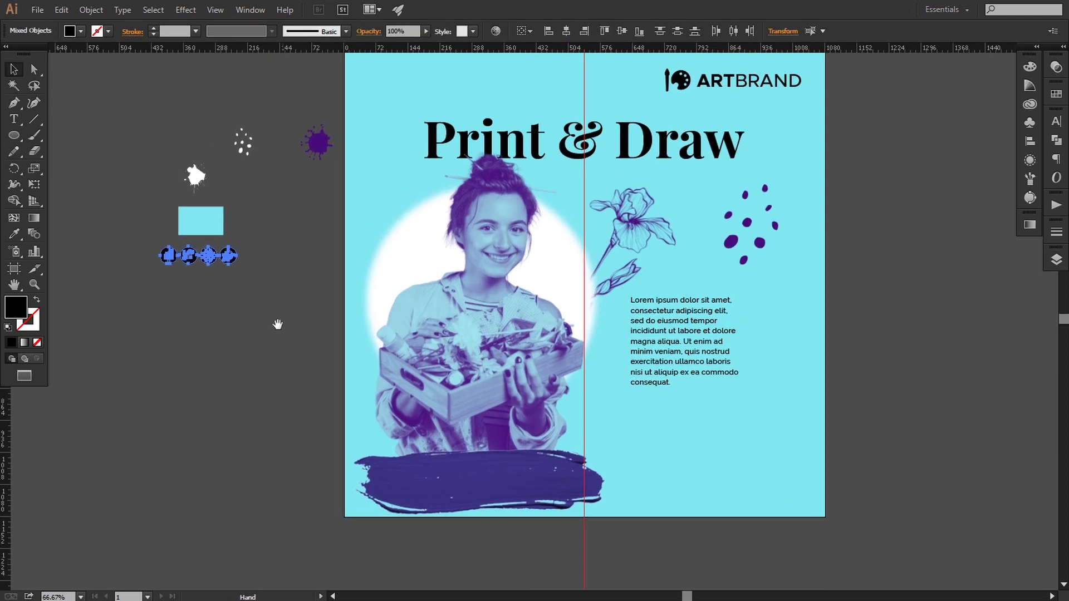
drag(234, 266, 795, 483)
right_click(797, 484)
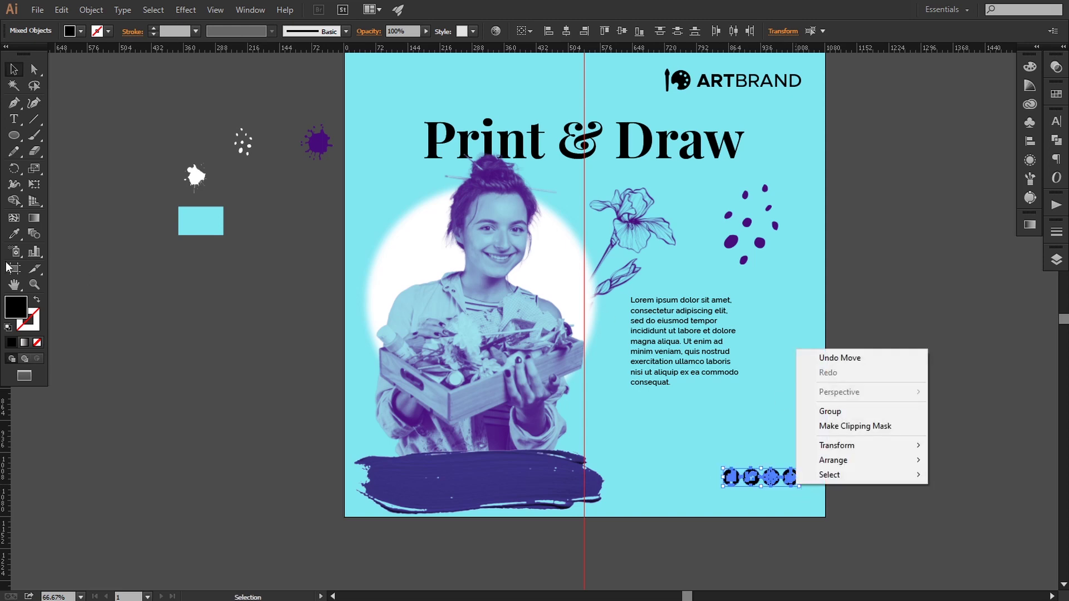
click(13, 235)
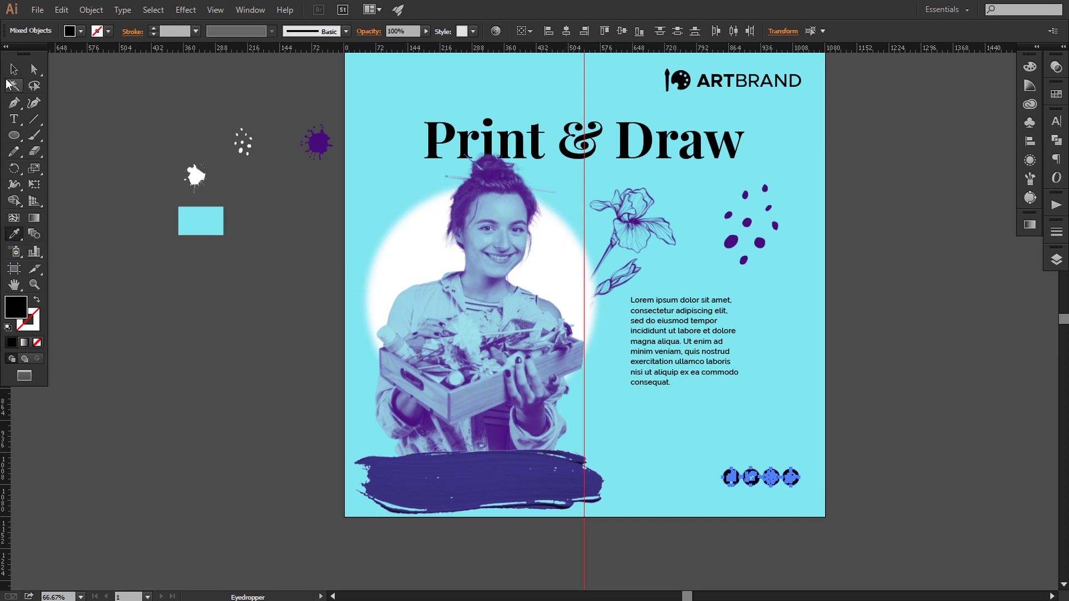
click(14, 70)
click(156, 326)
key(space)
drag(736, 422, 700, 425)
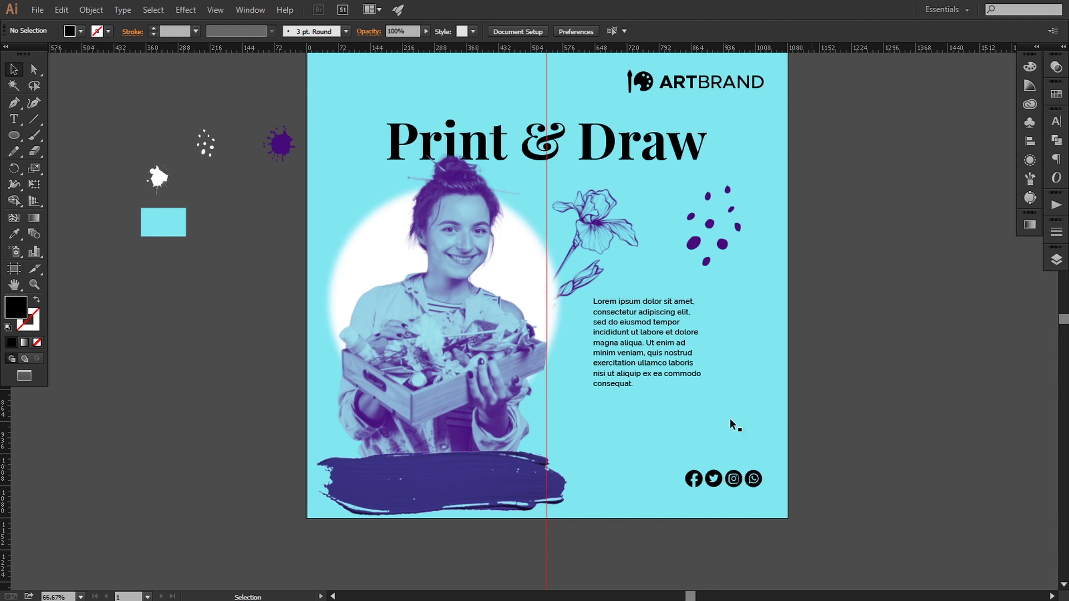
click(13, 120)
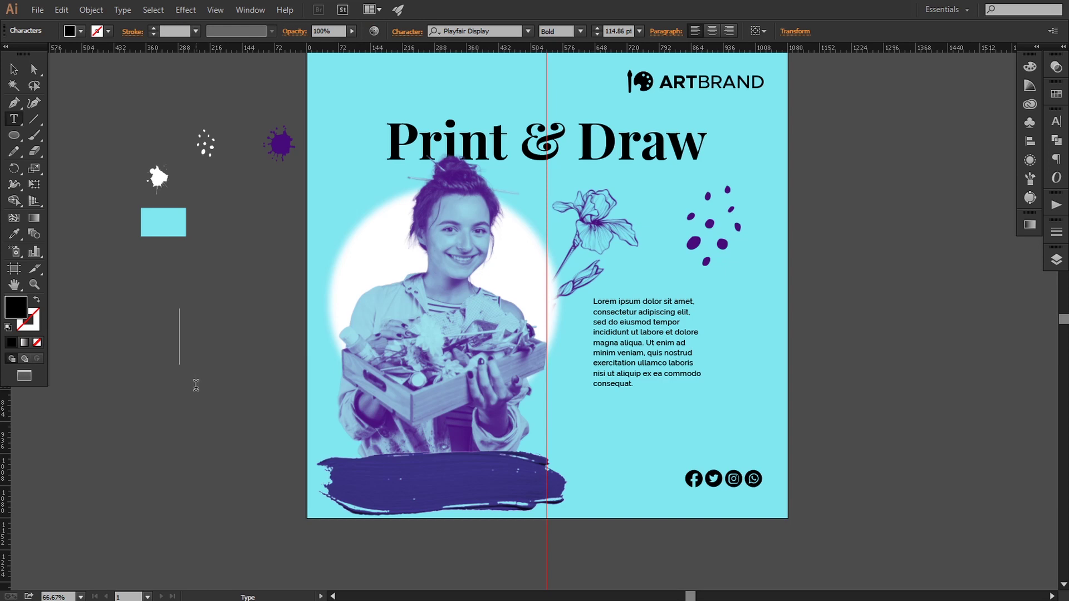
text(WWW)
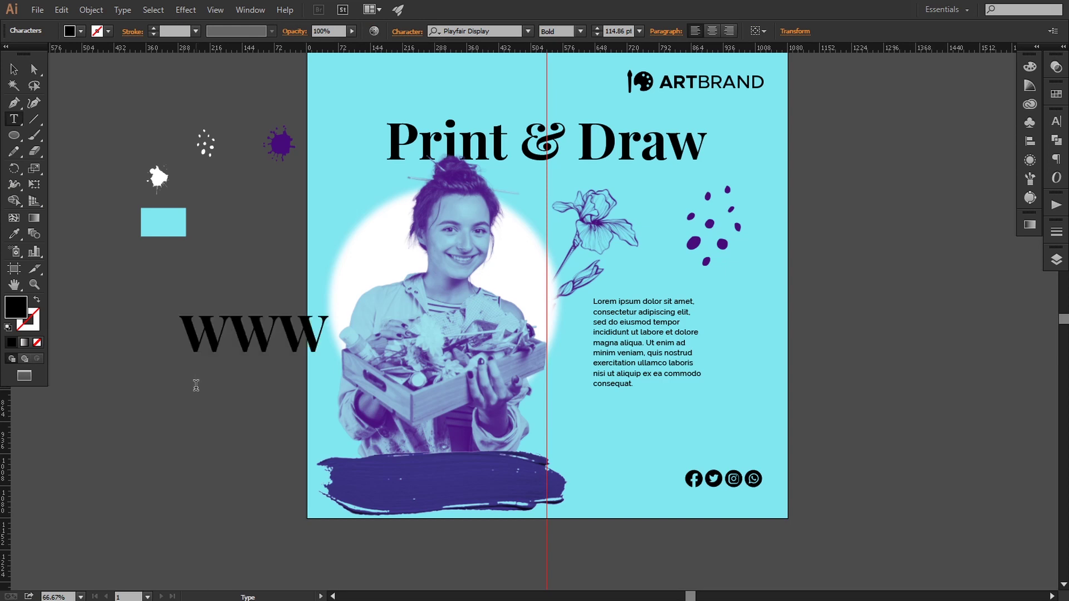
text(.ARTB)
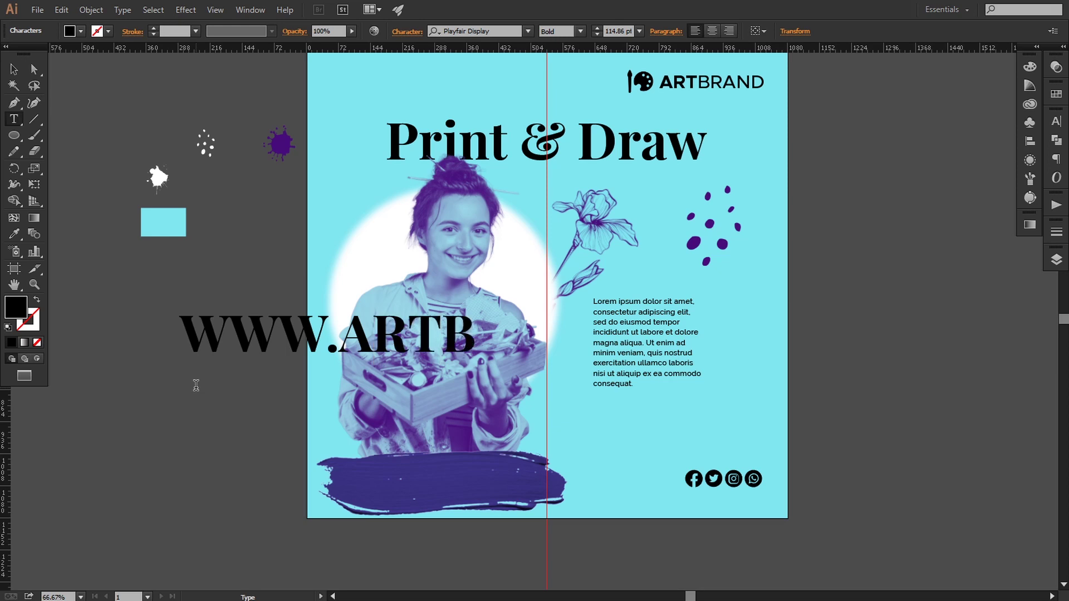
text(RAND.COM)
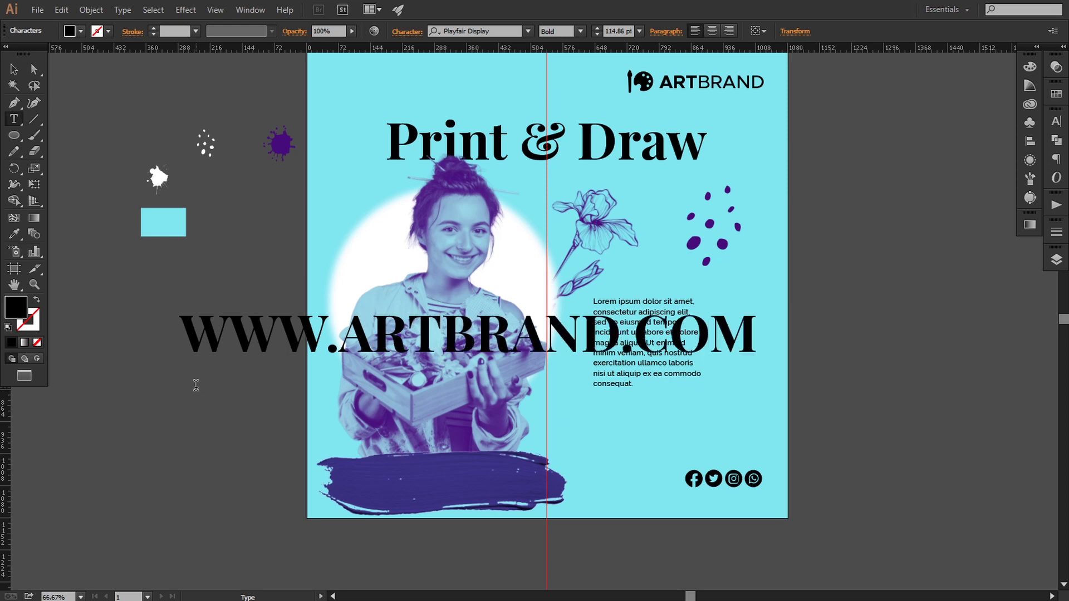
key(Escape)
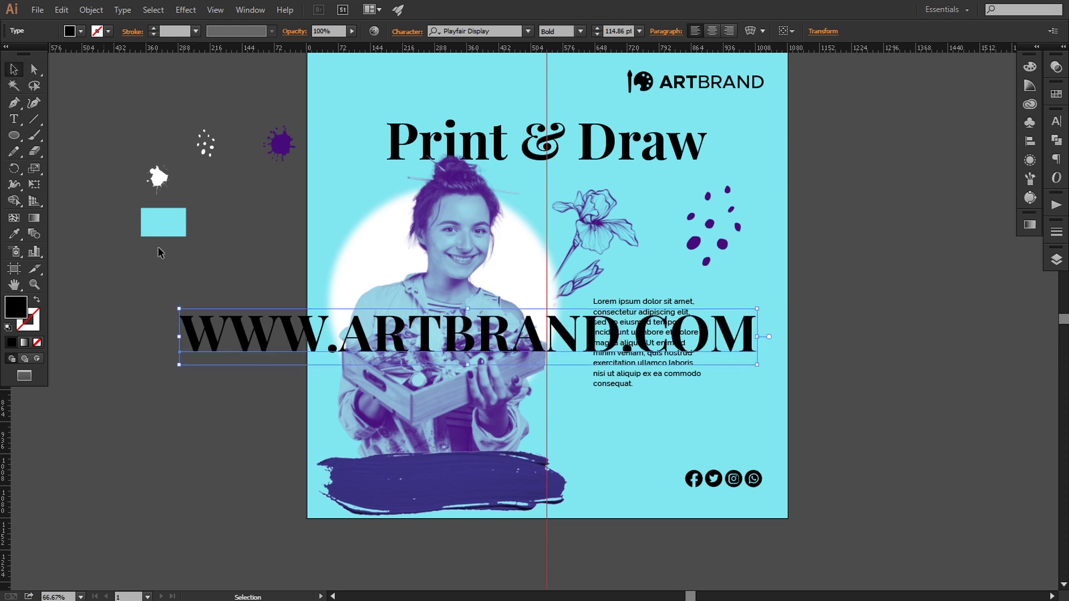
Set the web address font to Metropolis Medium.
click(495, 30)
text(met)
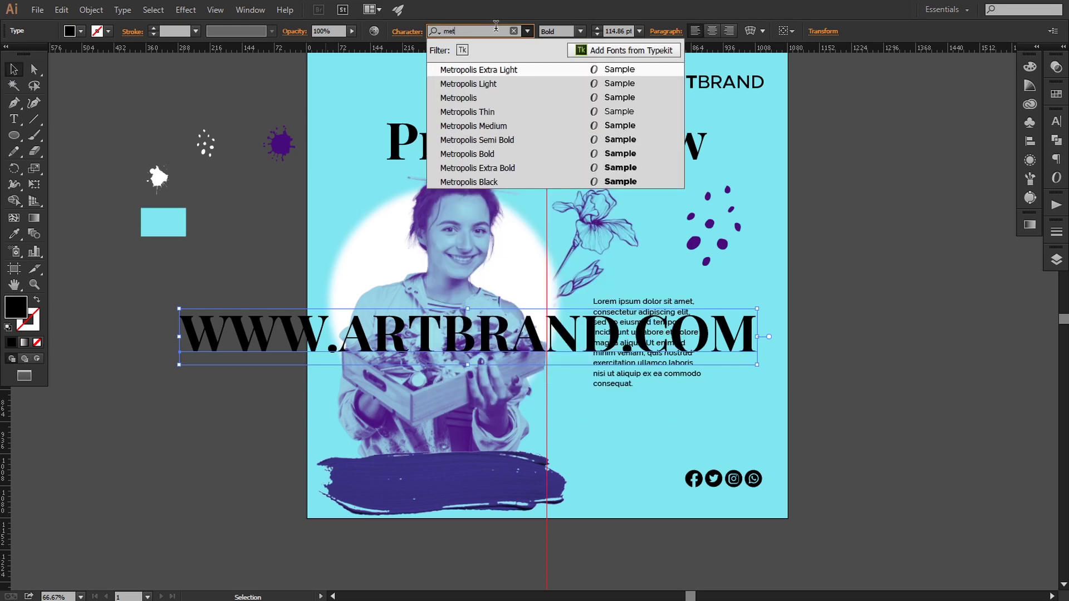
click(503, 127)
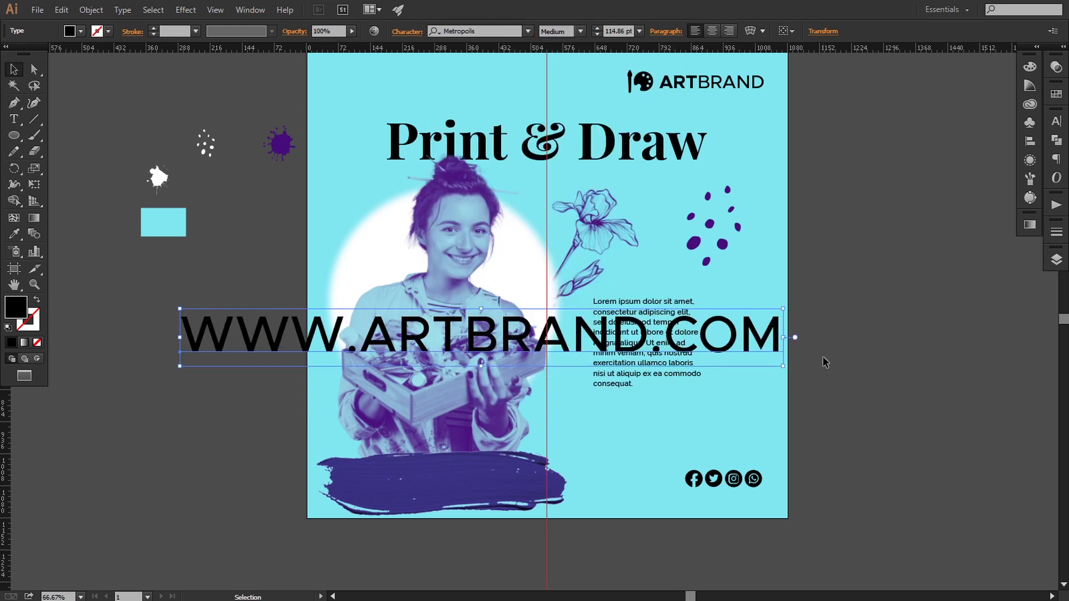
Scale the web address down proportionally to about 19.4 pt, place it just above the social icons and nudge it right.
drag(783, 366, 720, 465)
scroll(780, 488, right, 2)
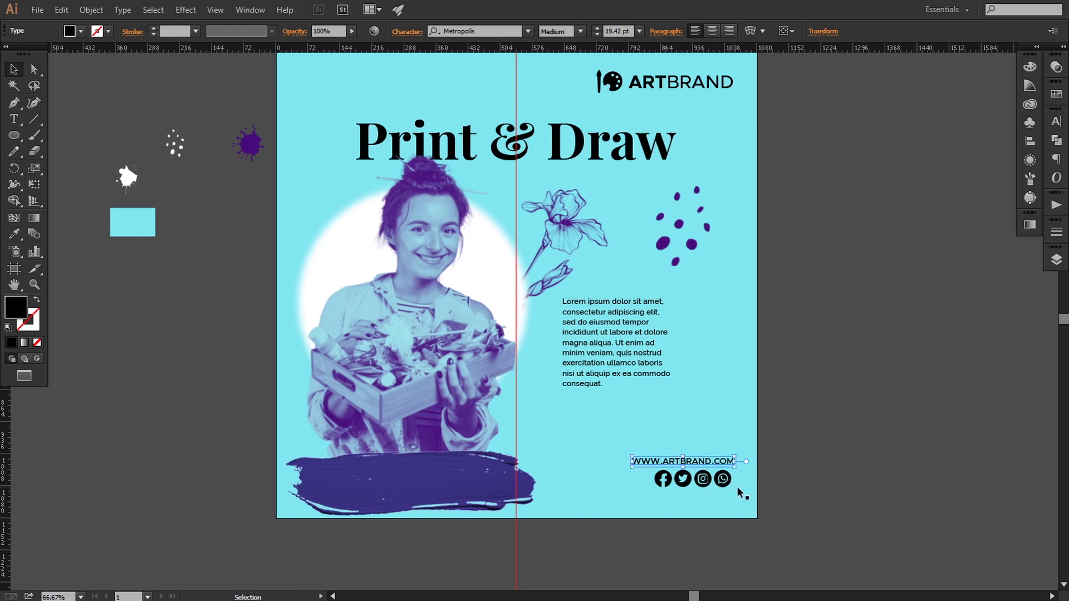
key(Right)
key(Right)
key(Right)
key(Right)
key(Right)
key(Right)
key(Right)
key(Right)
key(Right)
key(Right)
key(Right)
key(Right)
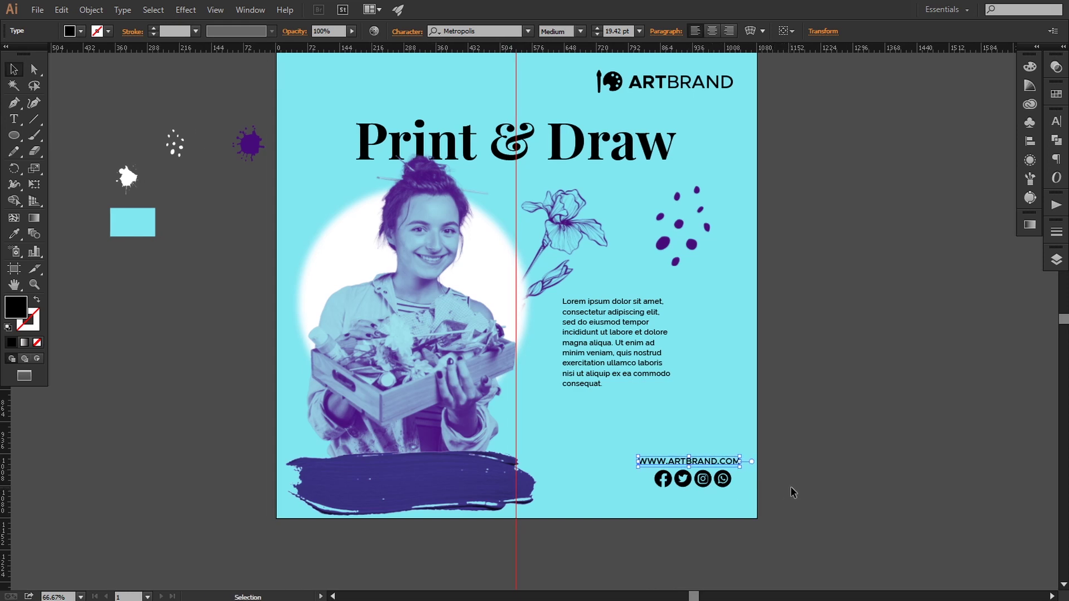
click(751, 487)
Nudge the web address and the four social icons together left to X about 909 px.
click(705, 464)
shift+click(722, 479)
shift+click(703, 479)
shift+click(683, 479)
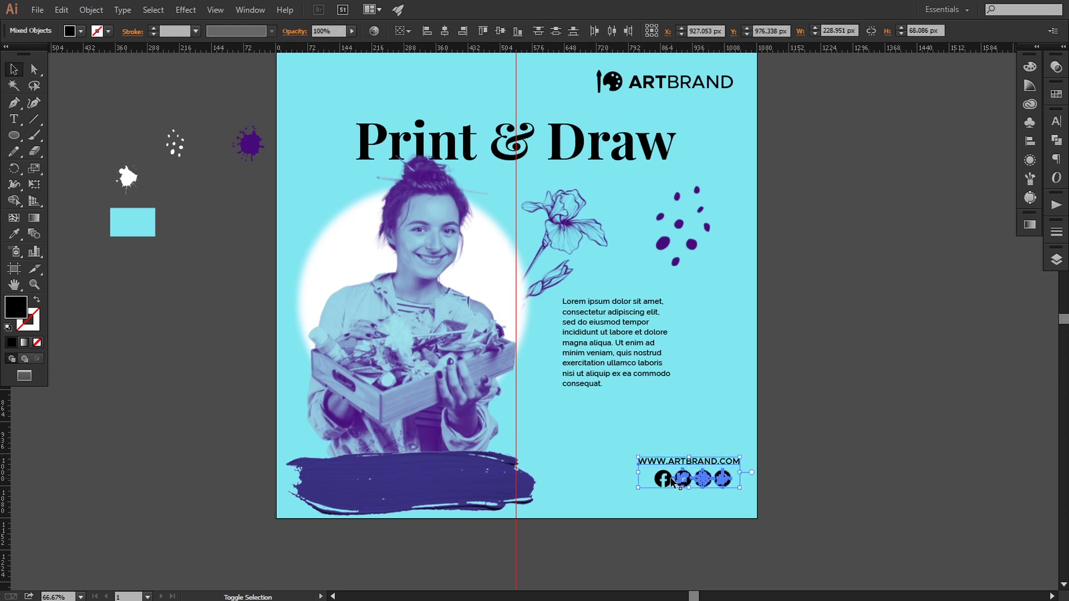
shift+click(662, 479)
key(Left)
key(Left)
key(Left)
key(Left)
key(Left)
key(Left)
key(Left)
key(Left)
key(Left)
key(Left)
key(Left)
key(Left)
key(Left)
key(Left)
key(Left)
key(Left)
key(Left)
key(Left)
key(Left)
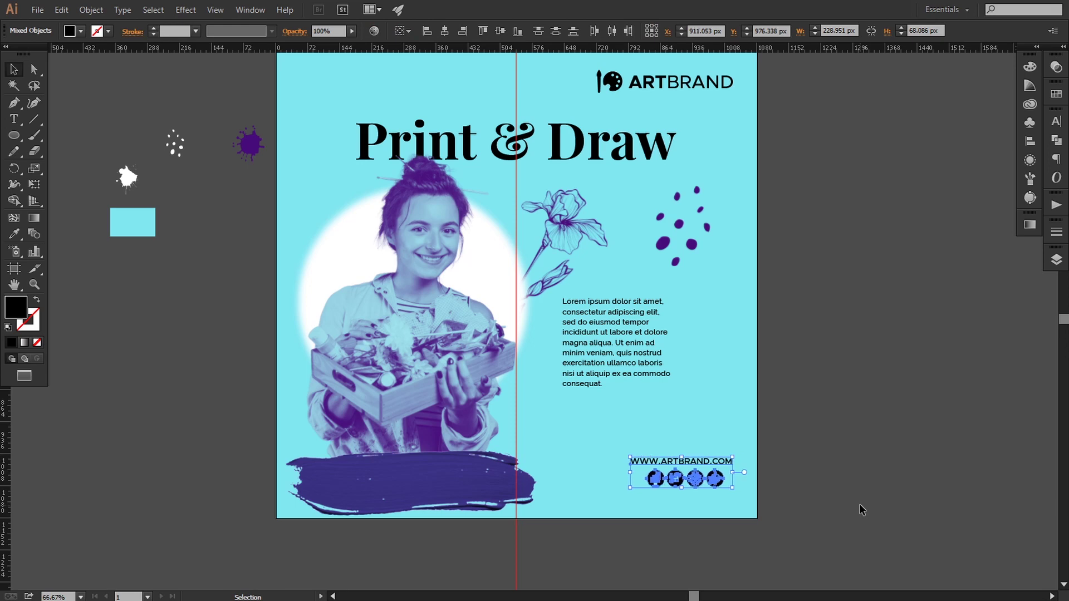
click(860, 504)
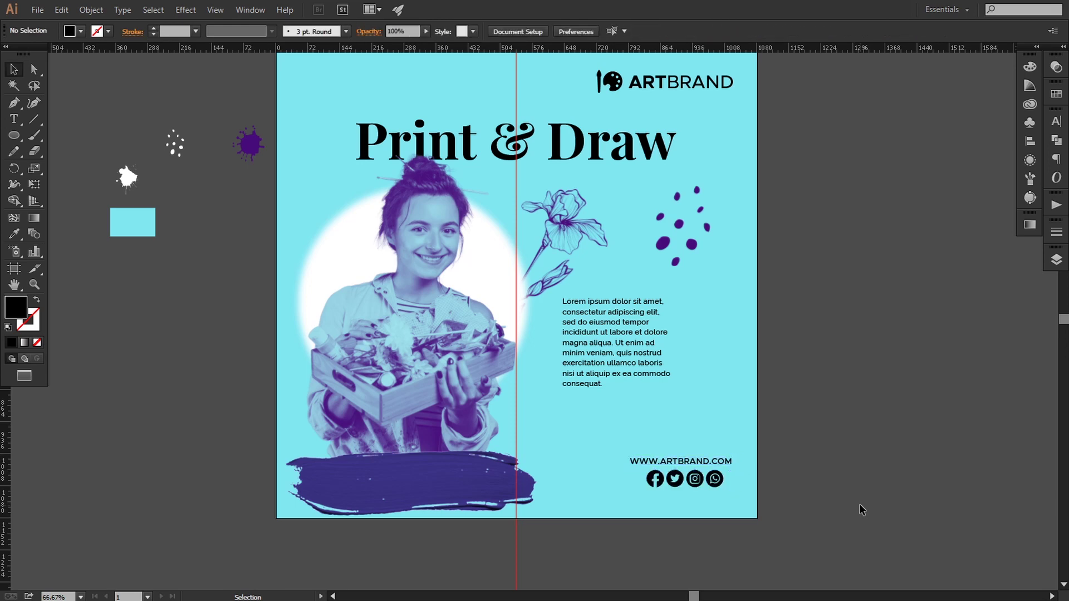
Nudge the web address and the four social icons together down to Y about 989 px.
click(717, 480)
shift+click(694, 479)
shift+click(675, 479)
shift+click(653, 473)
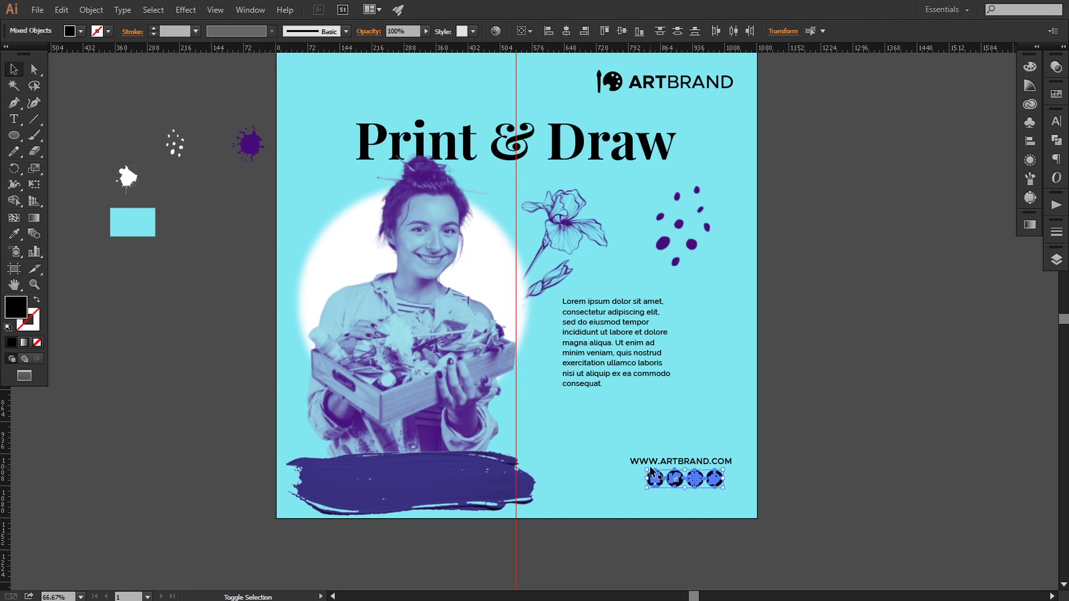
shift+click(650, 463)
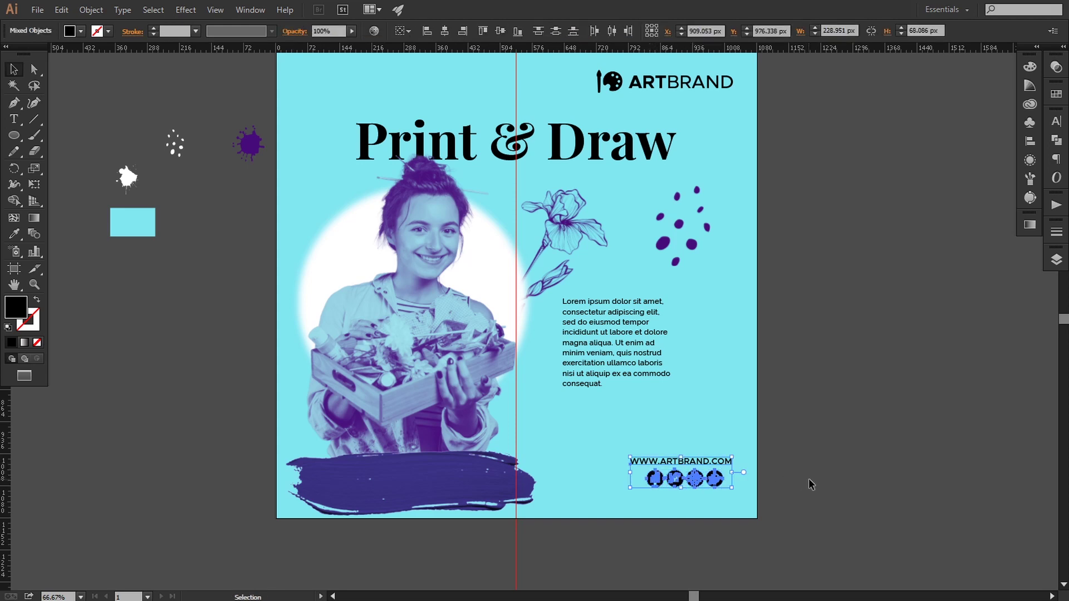
key(Down)
key(Down)
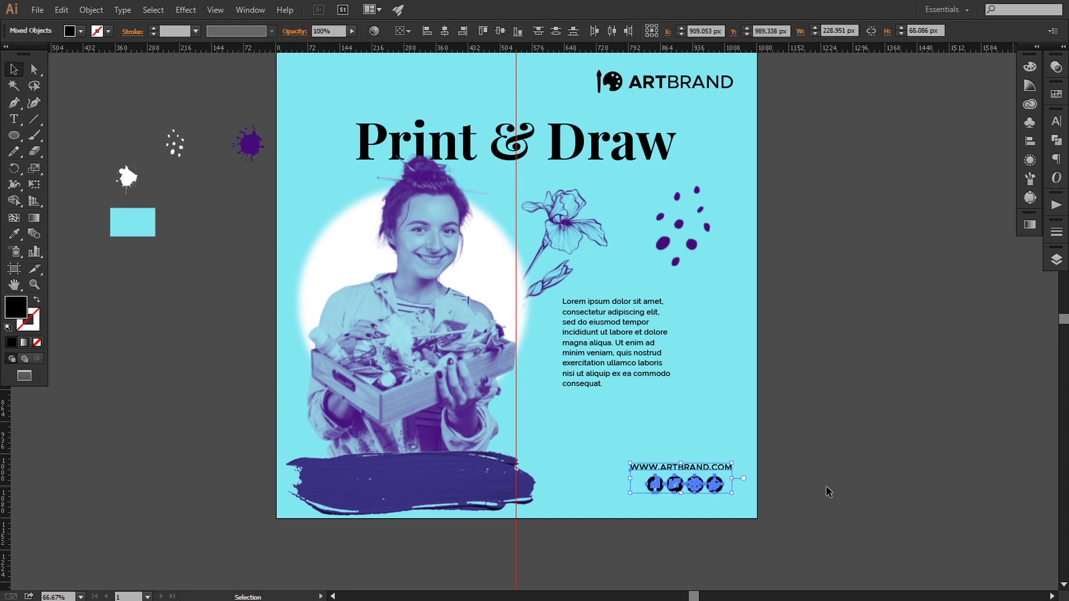
click(839, 490)
Delete the vertical guide through the middle of the artboard.
drag(646, 312, 645, 367)
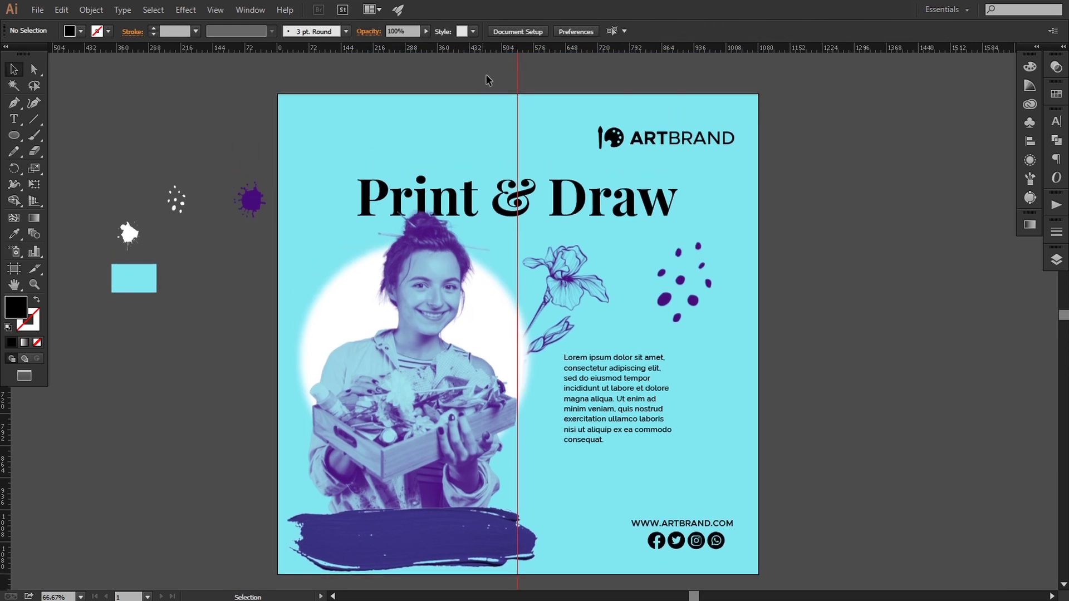
click(518, 81)
key(Delete)
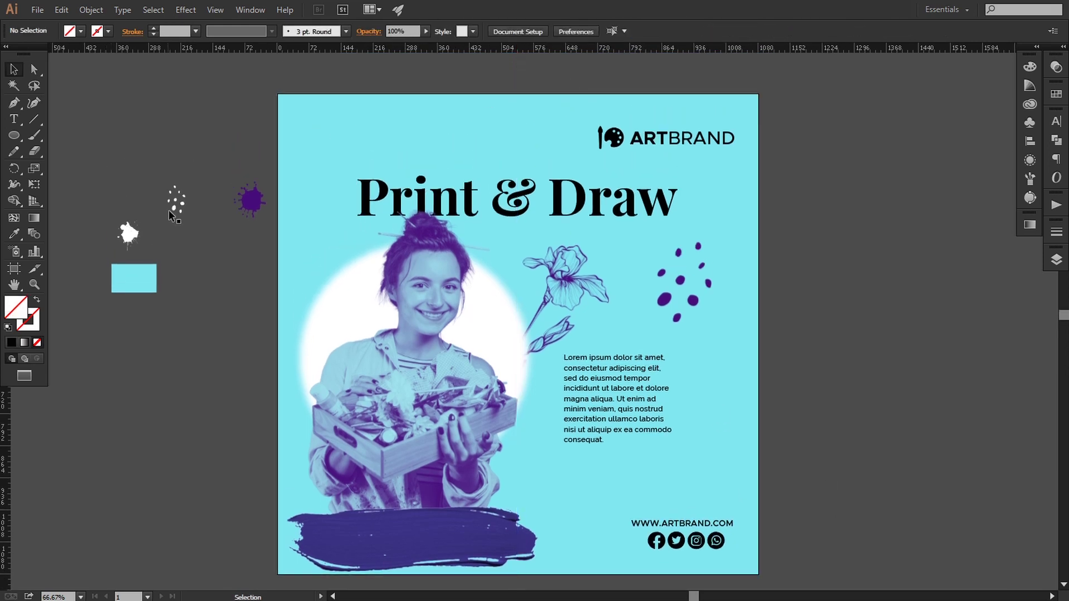
Place the white paint dots over the woman's photo at about 145 × 178 px and bring them to the front.
mouse_move(177, 204)
mouse_down()
mouse_move(280, 422)
mouse_move(388, 508)
mouse_move(377, 504)
mouse_move(421, 413)
mouse_move(424, 436)
mouse_up()
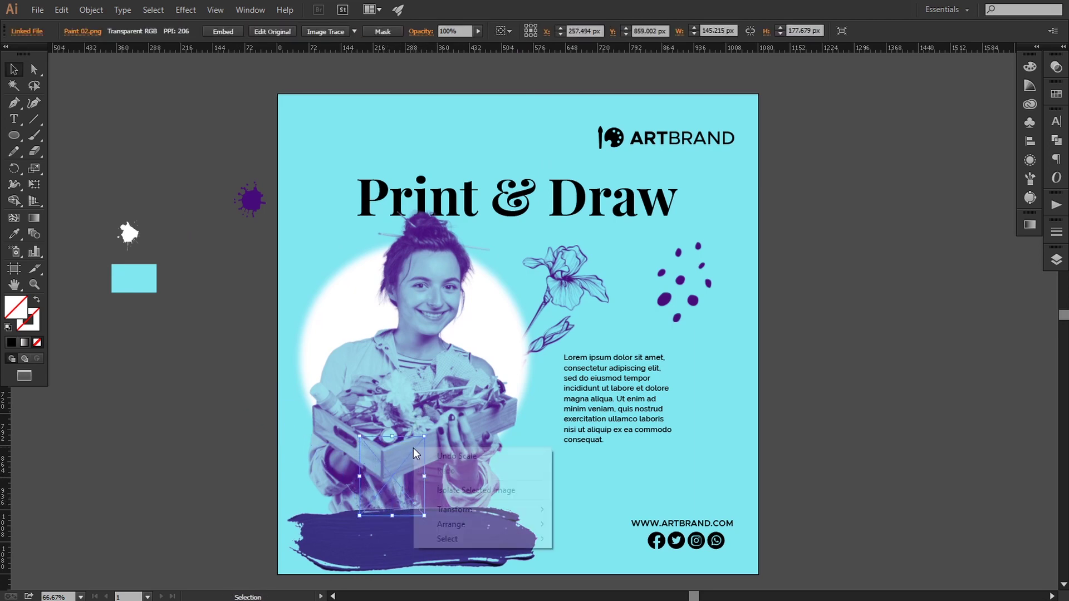
right_click(413, 447)
mouse_move(476, 530)
click(592, 528)
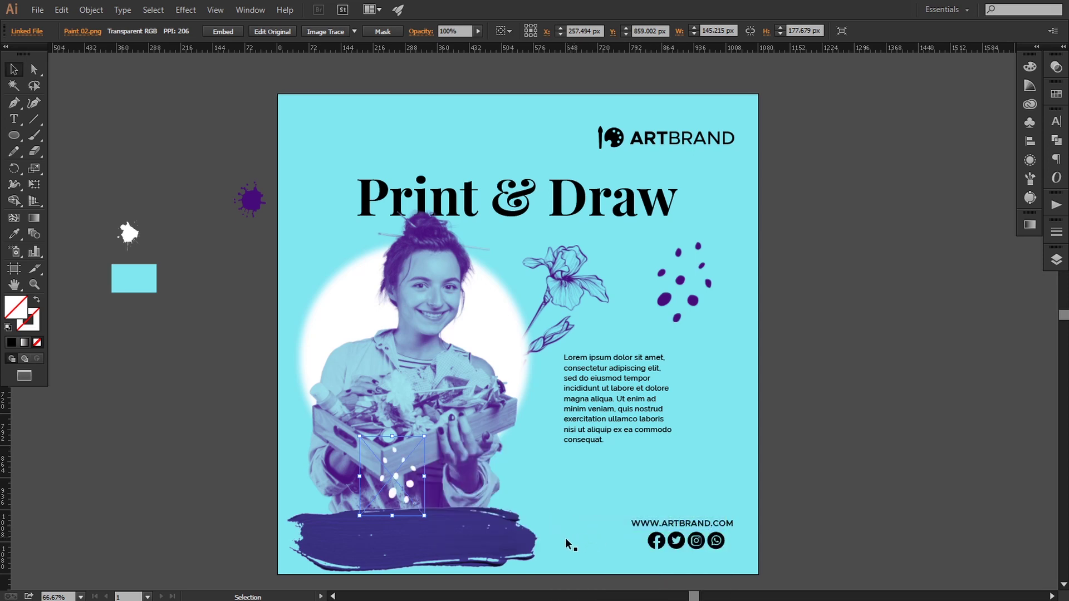
Enlarge the white paint dots proportionally to about 232 × 284 px, reaching over the purple brush stroke.
drag(425, 517, 467, 549)
drag(432, 505, 408, 491)
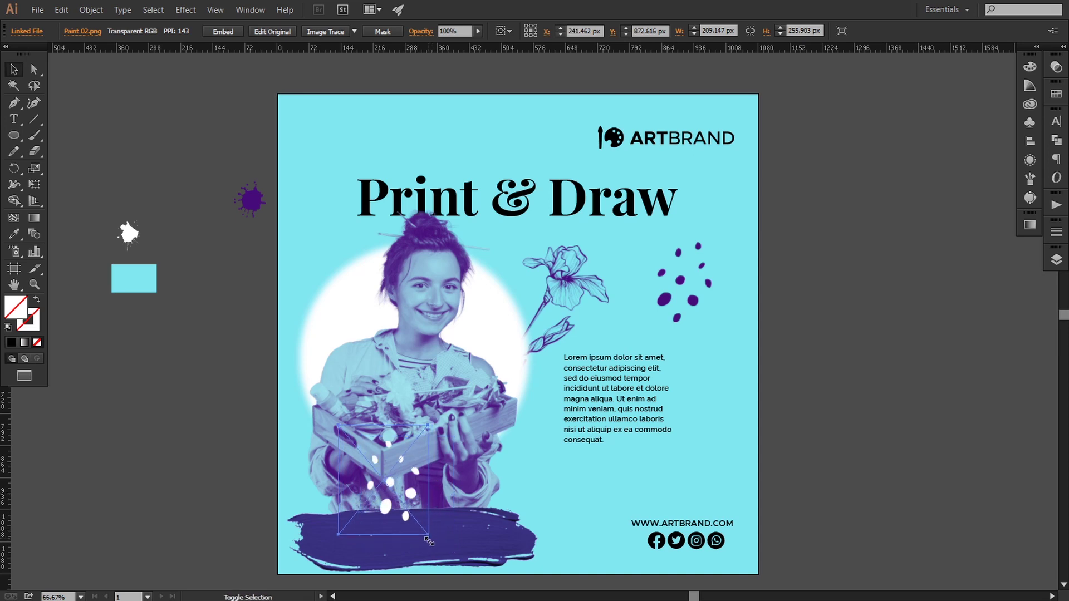
drag(427, 539, 442, 553)
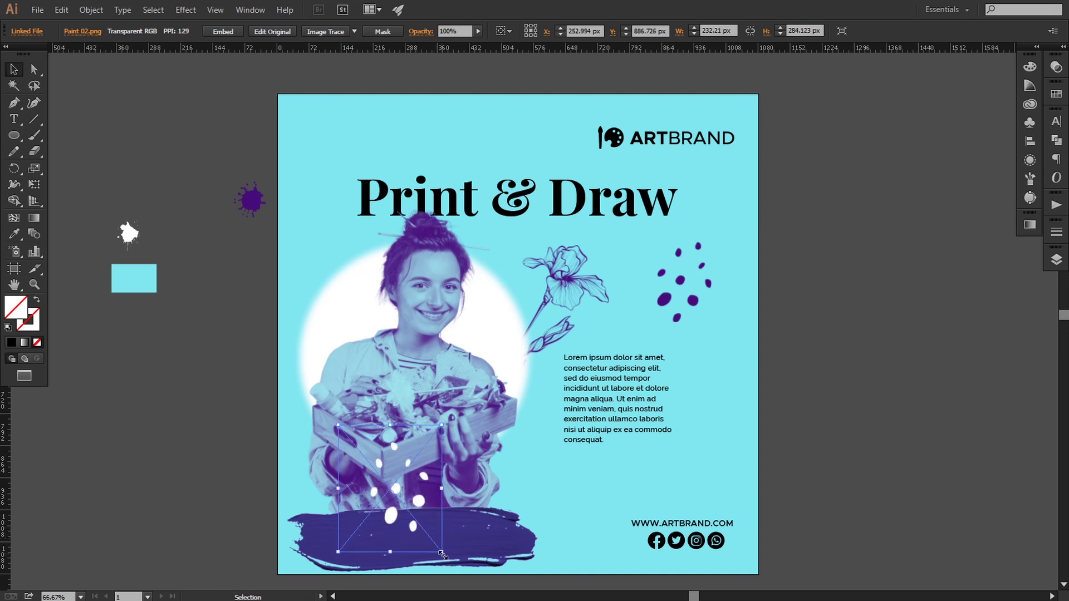
Nudge the white paint dots left, across the lower part of the photo and the brush stroke.
key(Left)
key(Left)
key(Left)
key(Left)
key(Left)
key(Left)
key(Left)
key(Left)
key(Left)
key(Left)
key(Left)
key(Left)
key(Left)
key(Left)
key(Left)
key(Left)
key(Left)
key(Left)
key(Left)
key(Left)
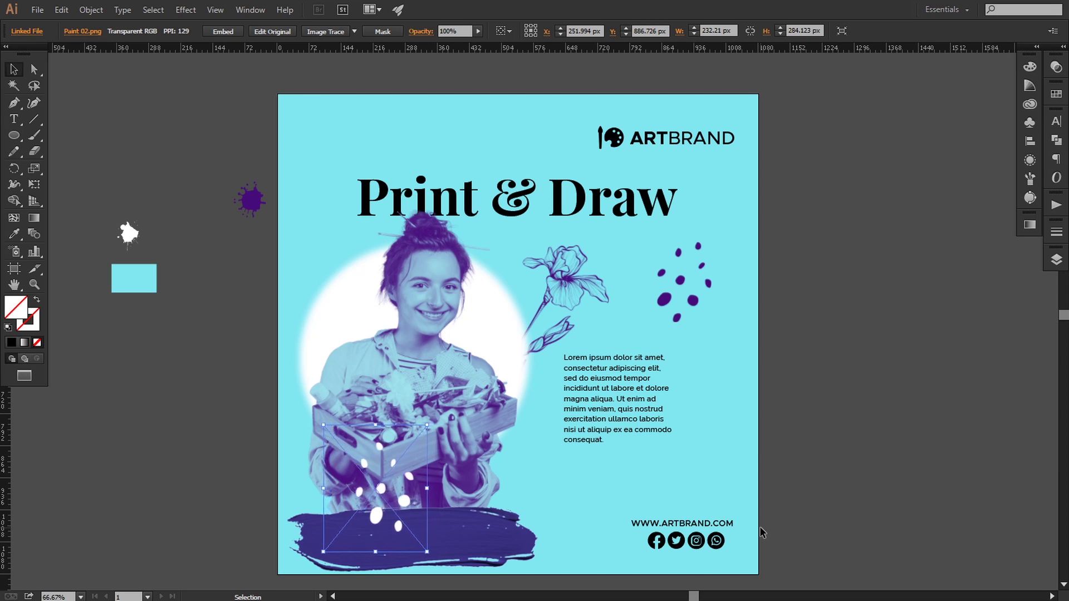
key(Left)
key(Left)
key(Left)
key(Left)
key(Left)
key(Left)
key(Left)
key(Left)
key(Left)
key(Left)
key(Left)
key(Left)
key(Left)
click(883, 477)
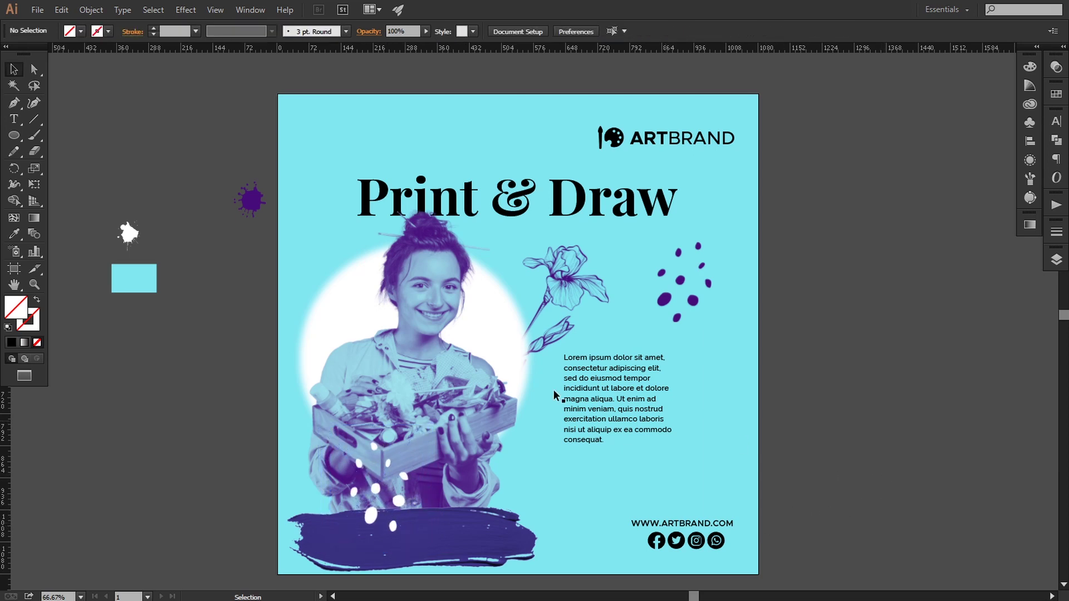
Bring the white paint splash to the front in the artboard's upper-left corner and enlarge it proportionally to about 261 × 302 px.
click(148, 233)
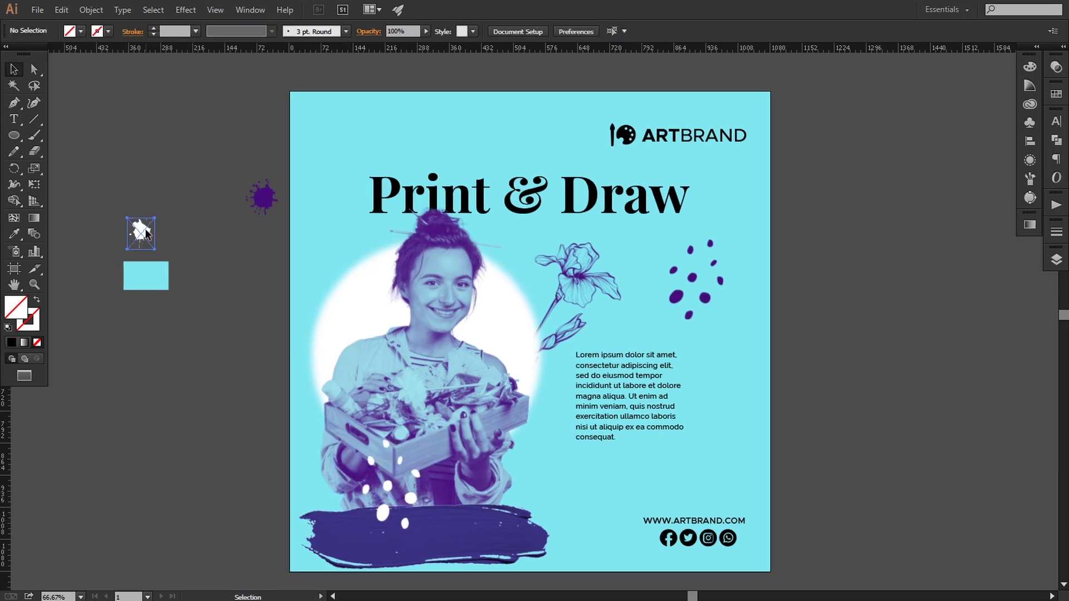
drag(147, 234, 310, 107)
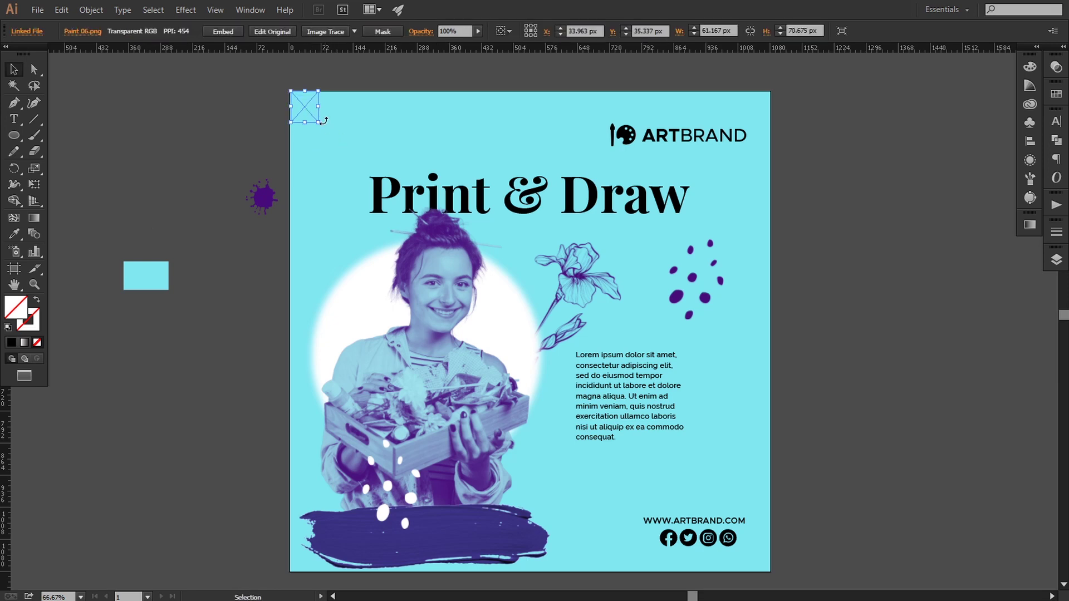
right_click(312, 114)
mouse_move(356, 189)
click(484, 189)
drag(316, 124, 407, 226)
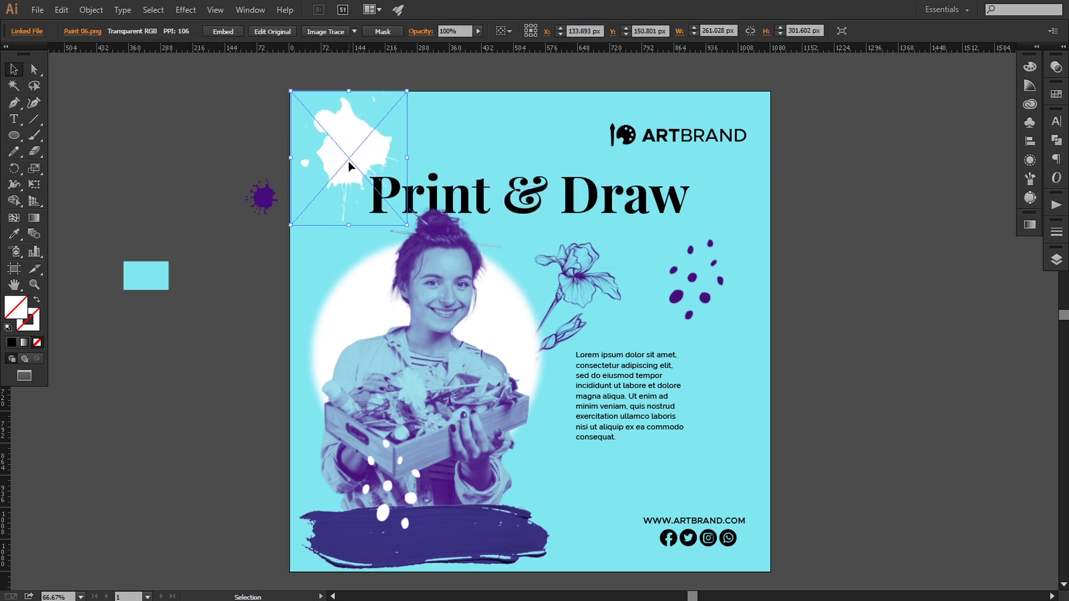
Move the white paint splash partly off the artboard's upper-left corner and enlarge it to about 388 × 449 px.
drag(348, 164, 311, 120)
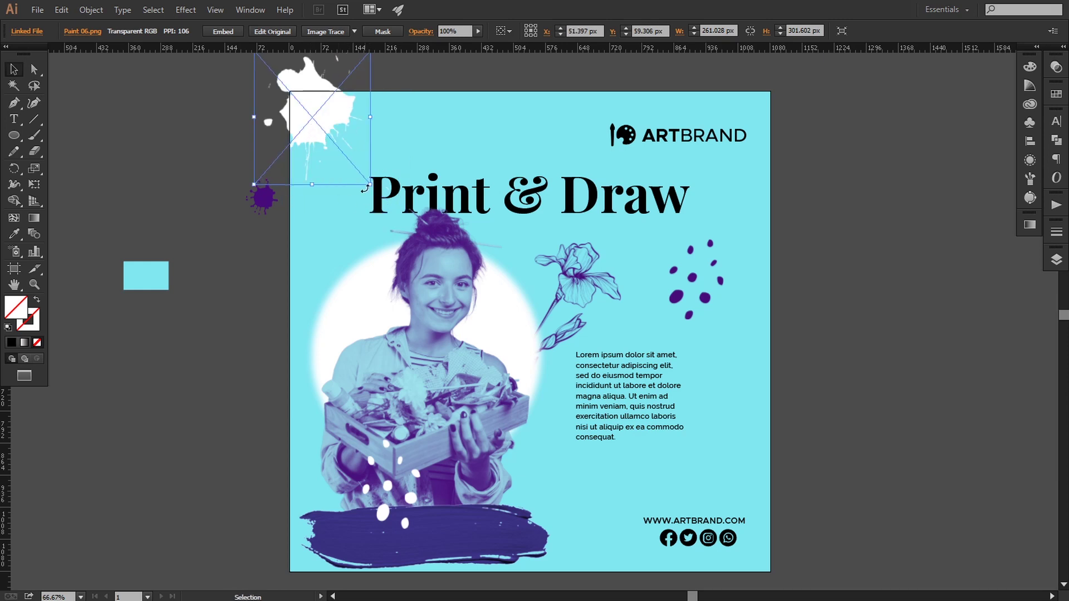
drag(371, 184, 416, 238)
mouse_move(339, 151)
mouse_down()
mouse_move(306, 122)
mouse_move(333, 131)
mouse_up()
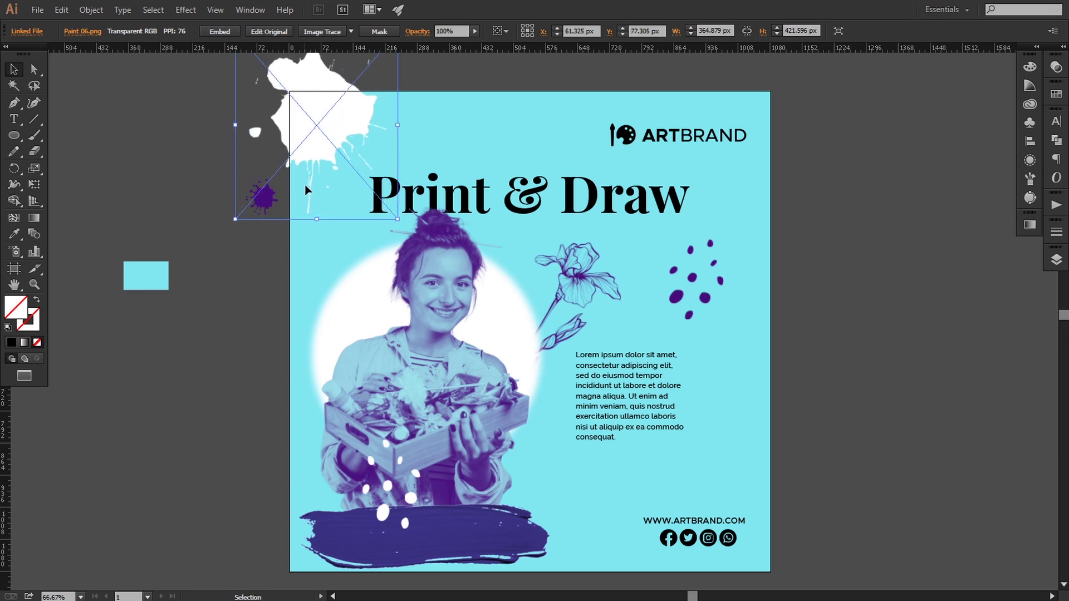
drag(396, 220, 402, 225)
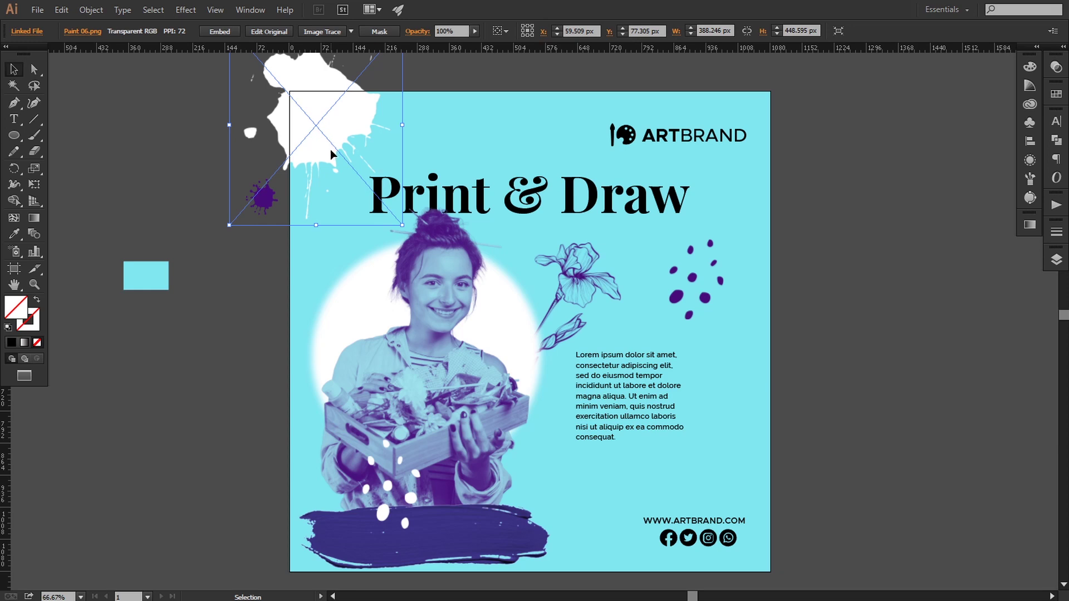
click(254, 283)
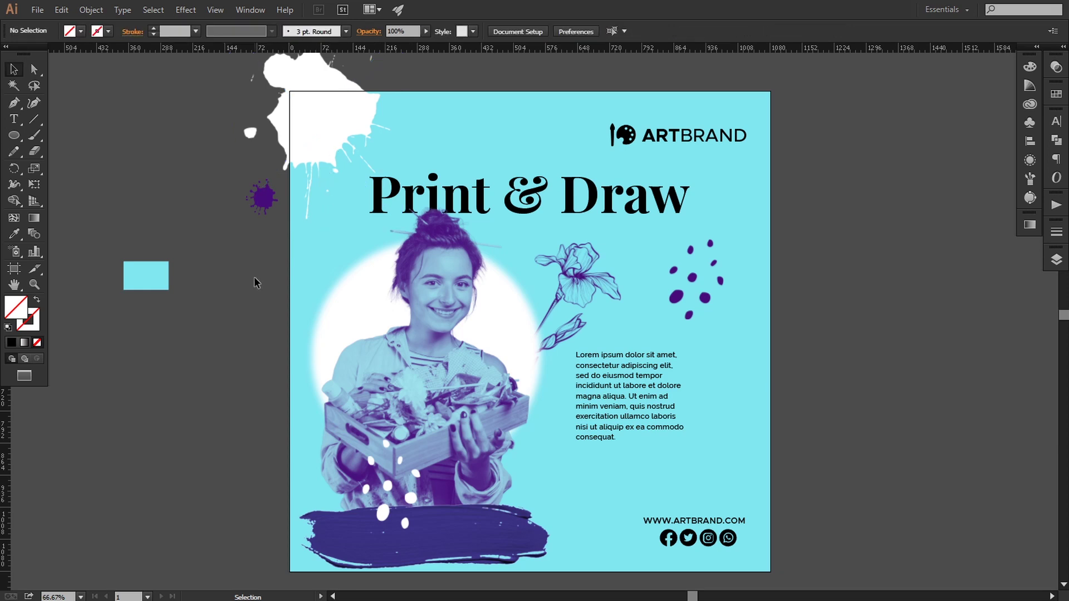
Lock the large white paint splash in the layer list.
click(260, 211)
click(1057, 260)
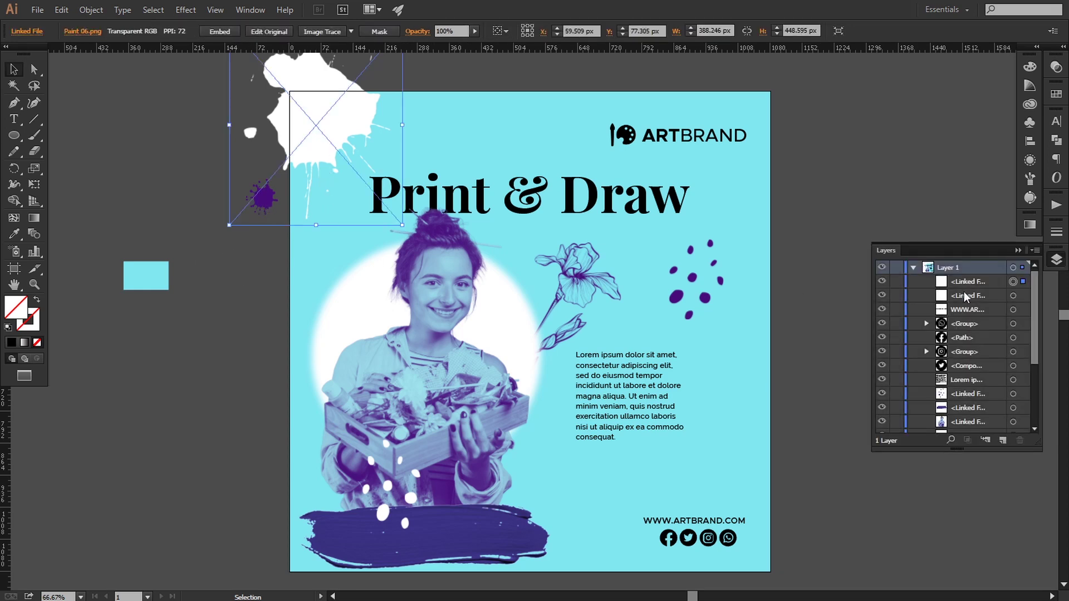
click(897, 281)
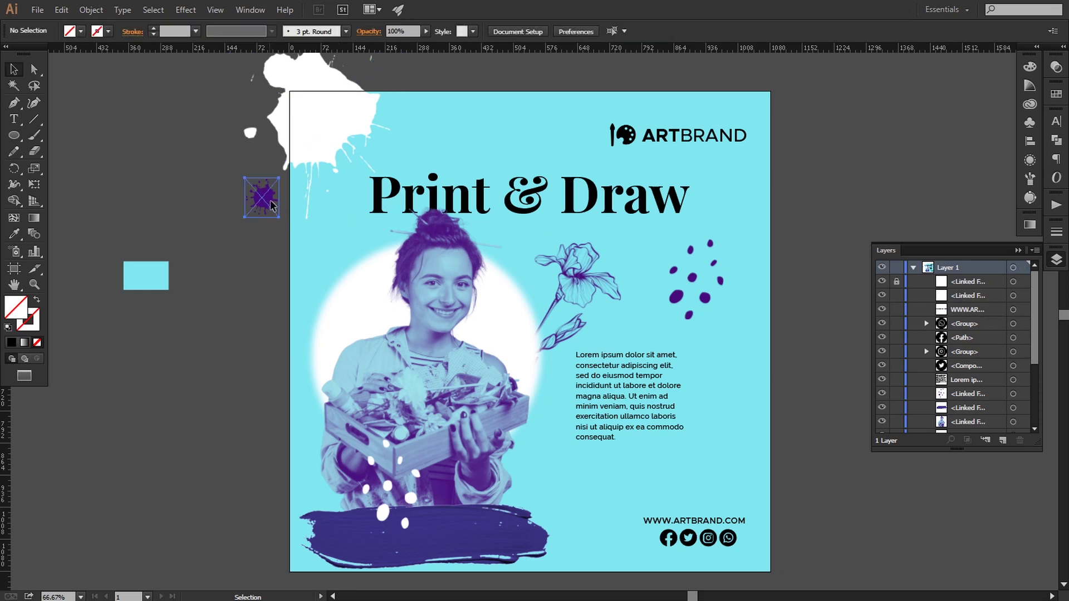
Place the purple paint splash over the artboard's right edge, in front of everything, at about 247 × 286 px.
mouse_move(727, 386)
mouse_down()
mouse_move(771, 374)
mouse_move(843, 454)
mouse_up()
right_click(844, 454)
mouse_move(846, 468)
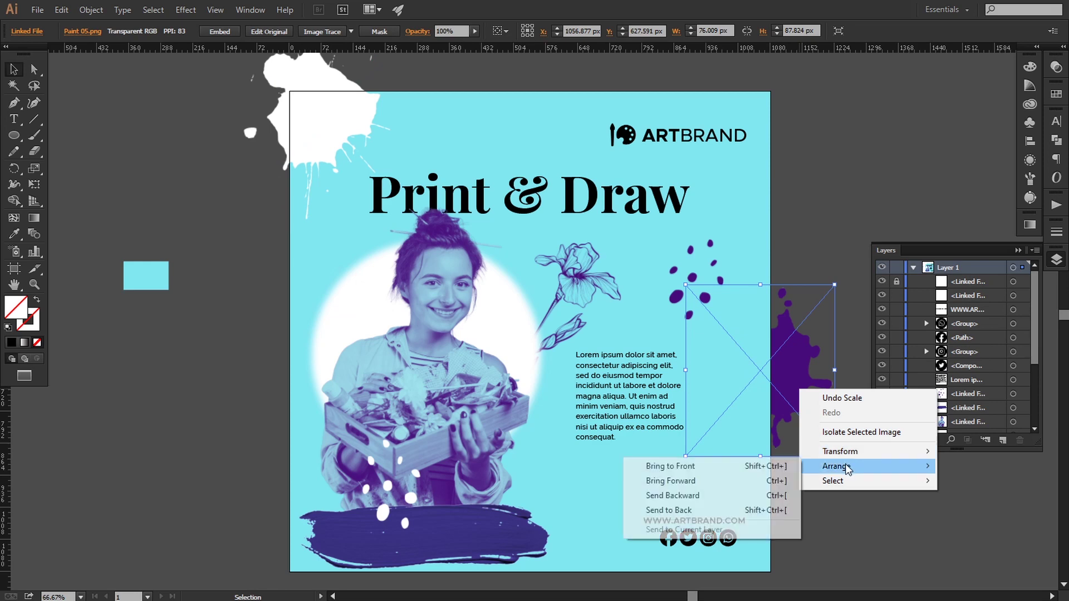
click(774, 466)
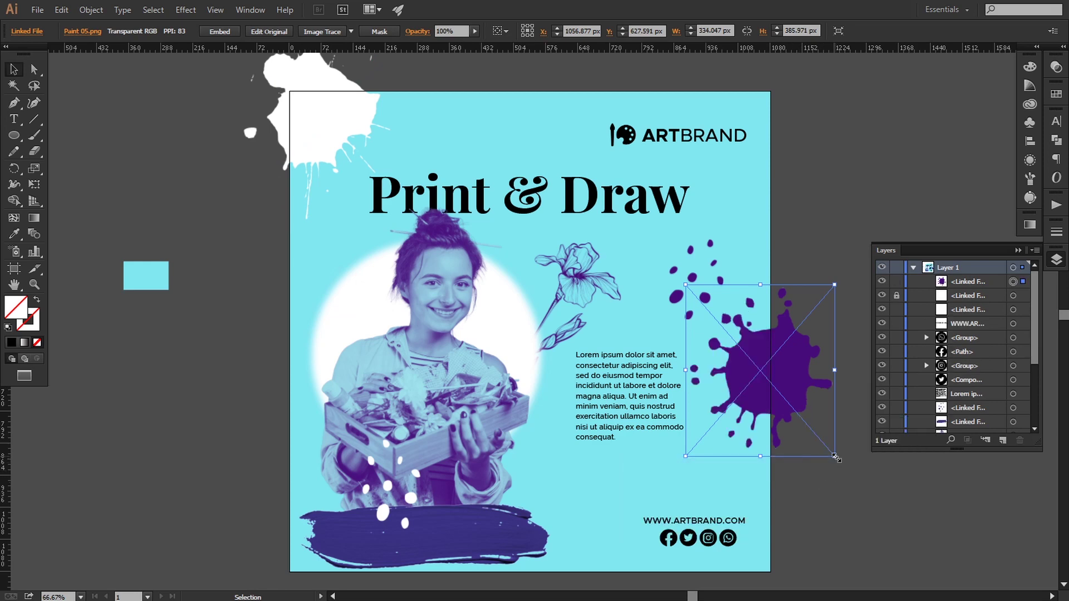
drag(835, 456, 816, 434)
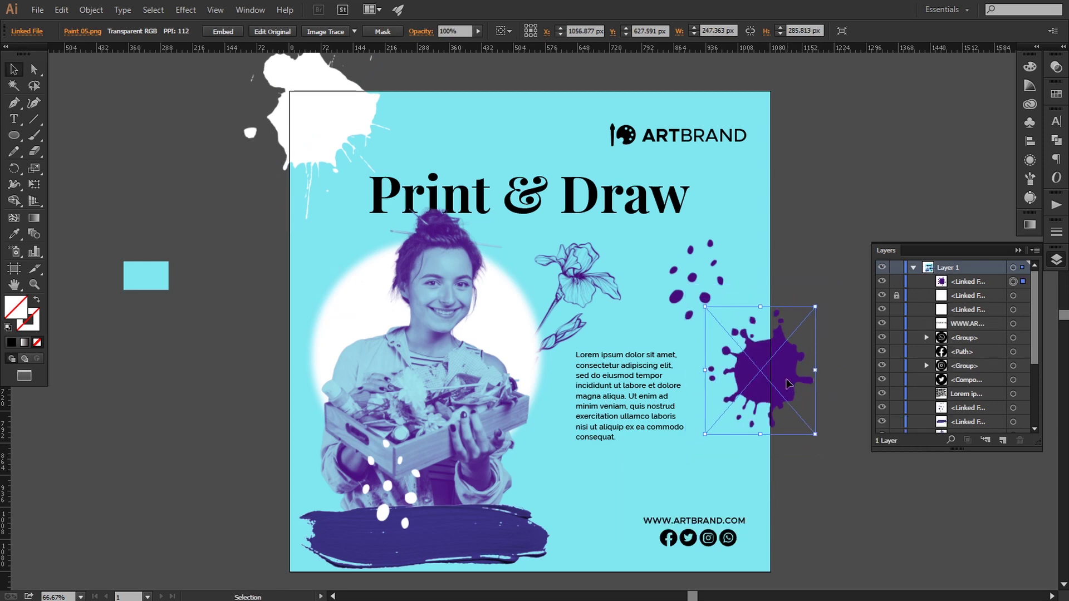
Move the purple paint splash slightly down and nudge it further right across the artboard's edge.
drag(787, 384, 788, 401)
key(Right)
key(Right)
key(Right)
key(Right)
key(Right)
key(Right)
key(Right)
key(Right)
key(Right)
key(Right)
key(Right)
key(Right)
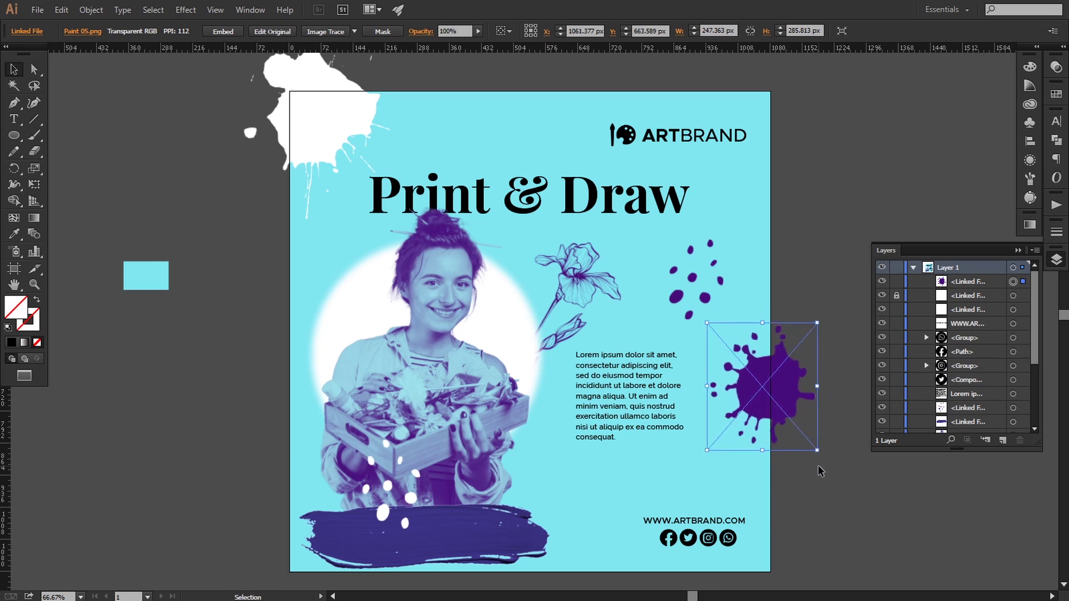
key(Right)
key(Right)
key(Right)
key(Right)
key(Right)
key(Right)
key(Right)
key(Right)
key(Right)
key(Right)
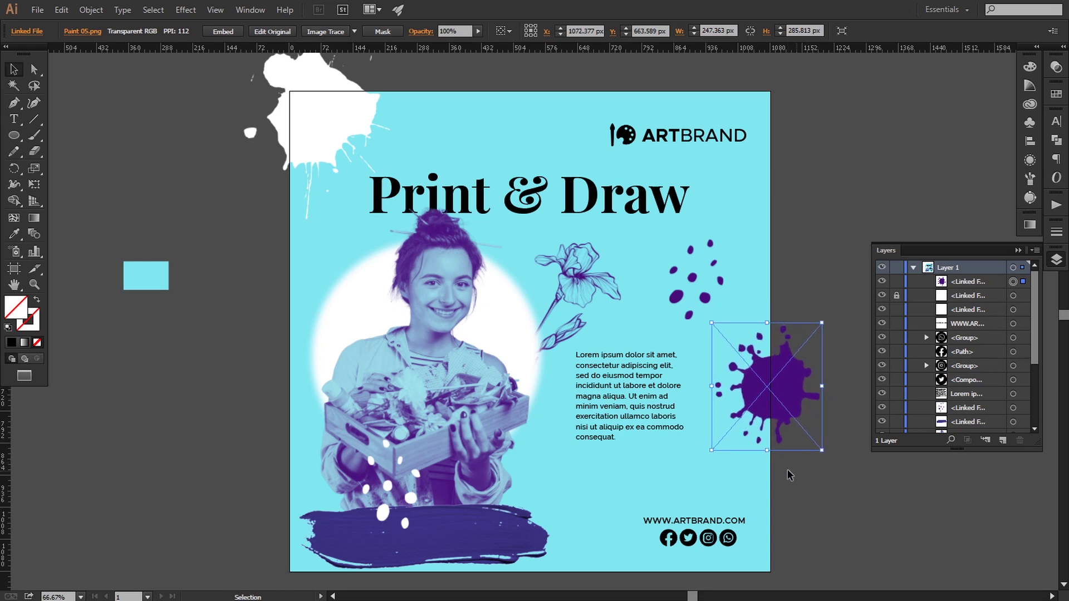
Enlarge the purple paint splash slightly to about 252 × 291 px and fine-tune its position a little lower and to the left.
drag(715, 450, 710, 453)
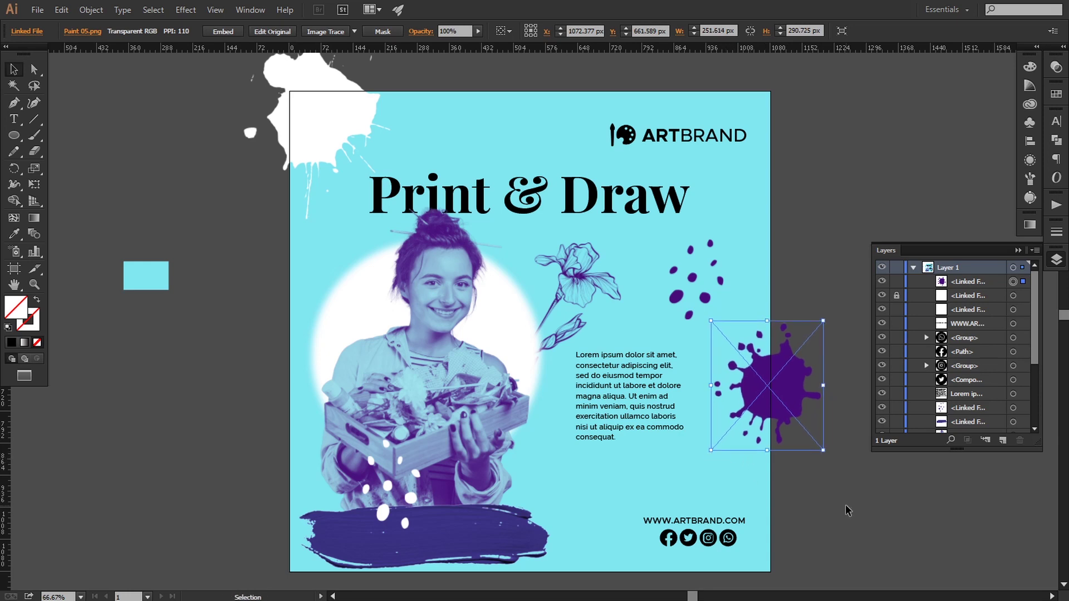
key(Down)
key(Down)
key(Down)
key(Down)
key(Down)
key(Down)
key(Down)
key(Down)
key(Down)
key(Down)
key(Down)
key(Down)
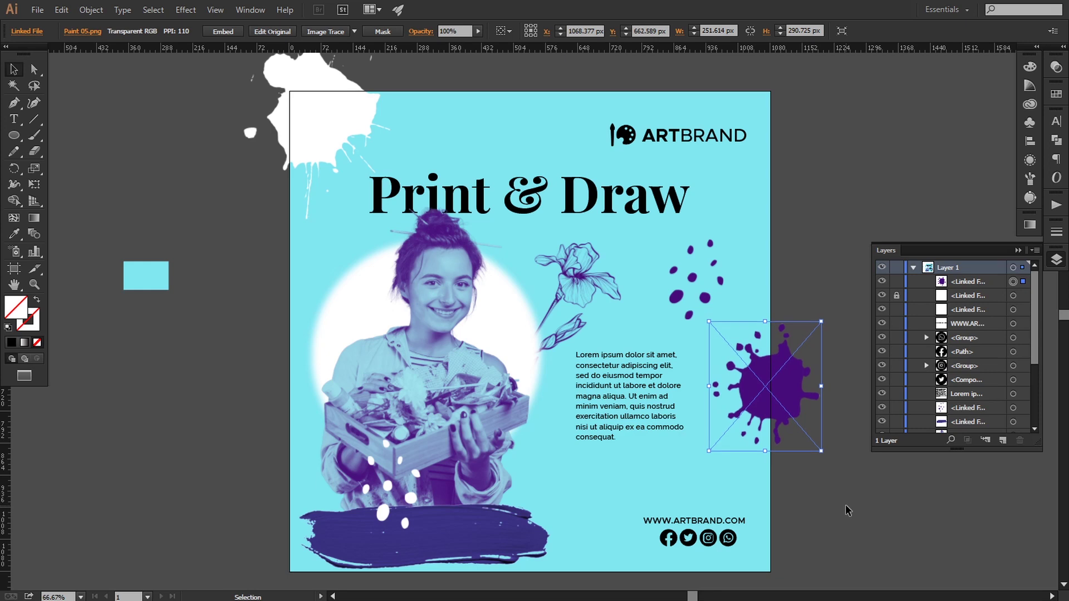
key(Down)
key(Down)
key(Down)
key(Down)
key(Down)
key(Down)
key(Down)
key(Down)
key(Down)
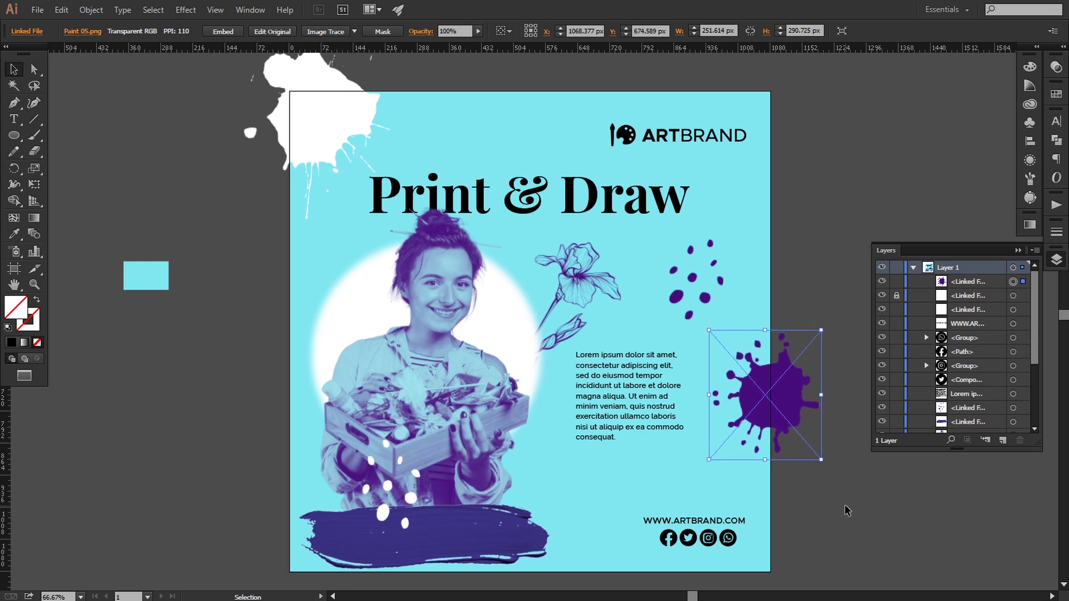
key(Up)
key(Up)
key(Up)
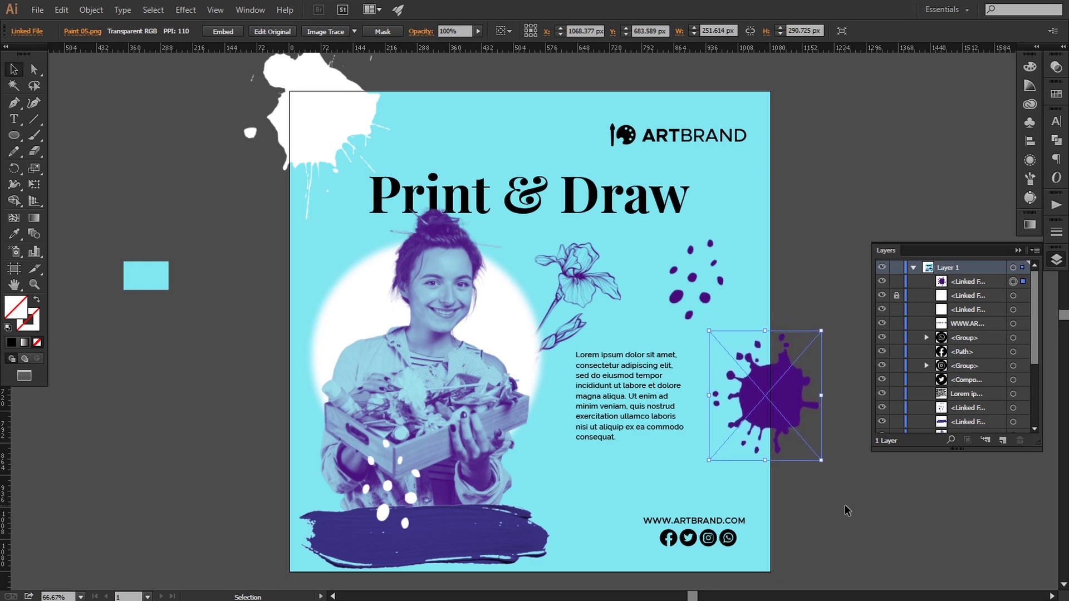
key(Left)
click(834, 501)
Duplicate the 1080 px background rectangle in place and bring the copy to the front.
scroll(803, 488, right, 1)
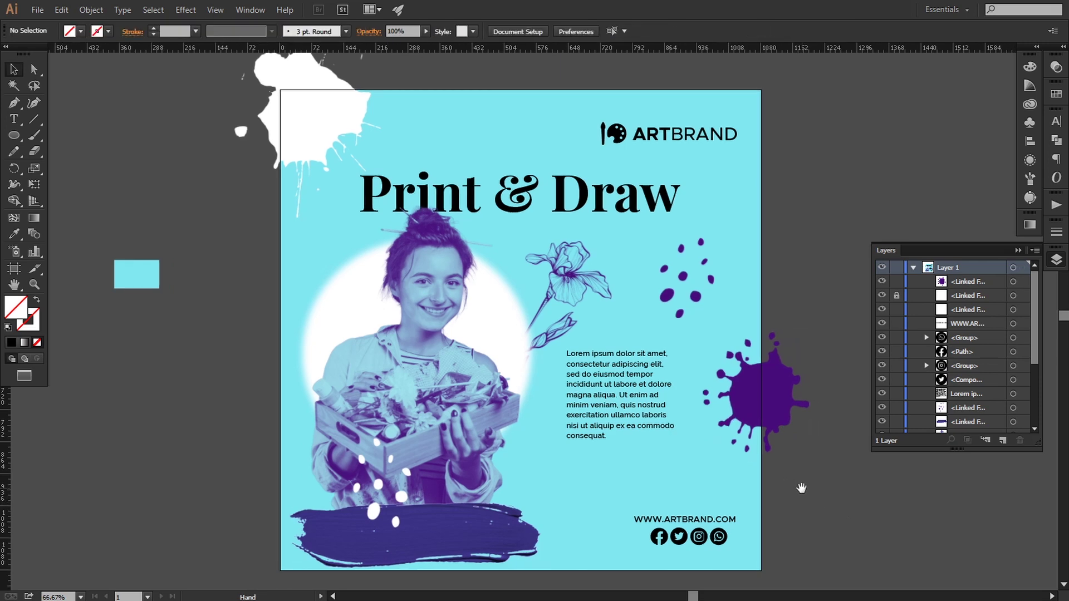
scroll(677, 448, left, 1)
click(450, 134)
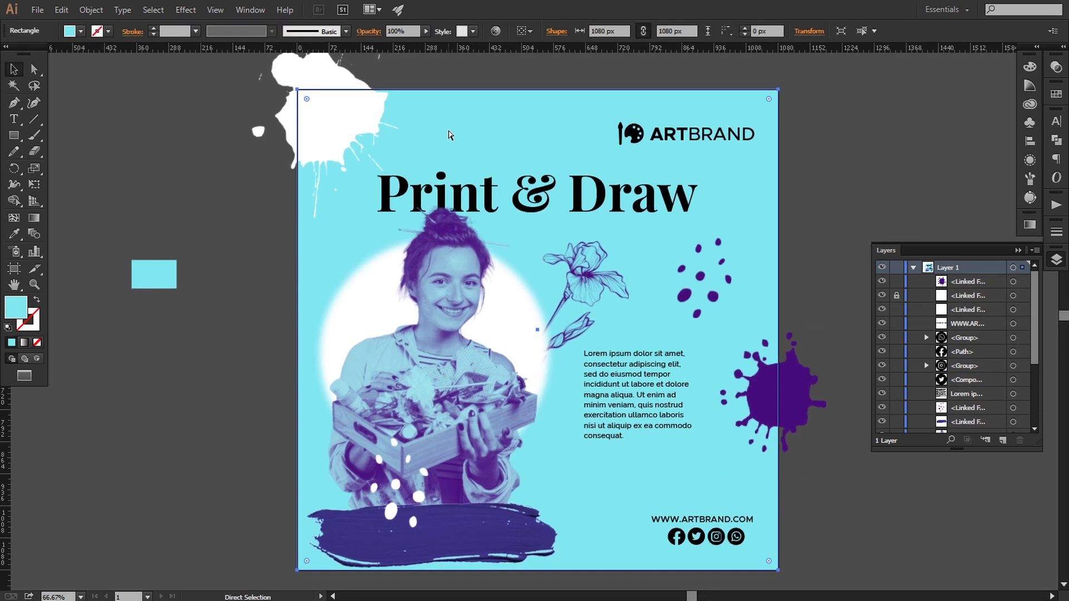
key(ctrl+c)
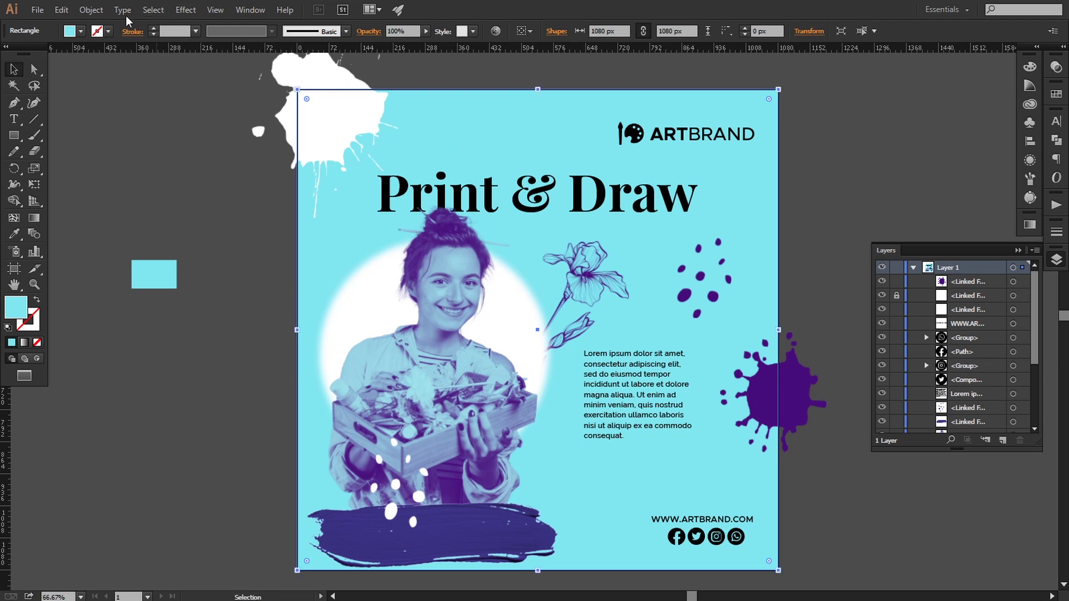
click(65, 14)
click(89, 74)
click(66, 16)
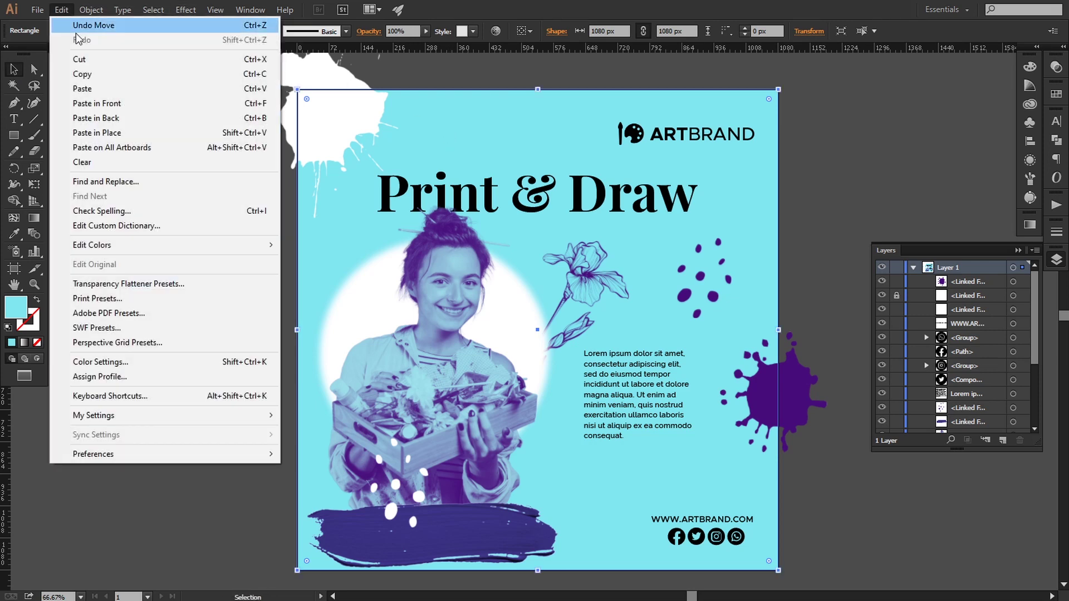
click(83, 106)
right_click(406, 148)
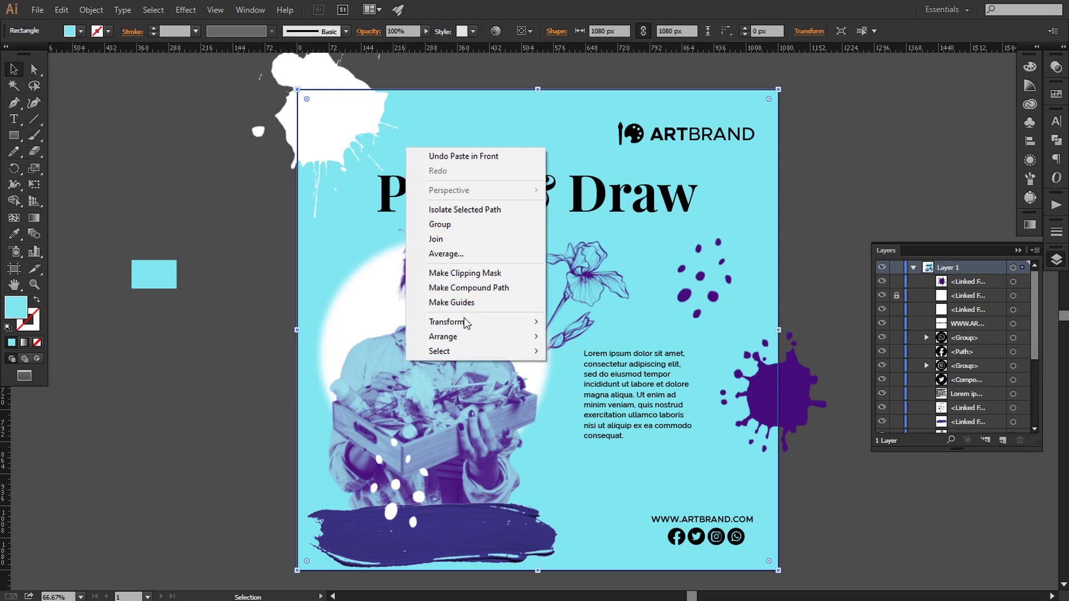
mouse_move(508, 337)
click(563, 337)
Unlock the white splash and clip both paint splashes to the artboard-sized rectangle with a clipping mask.
shift+click(780, 402)
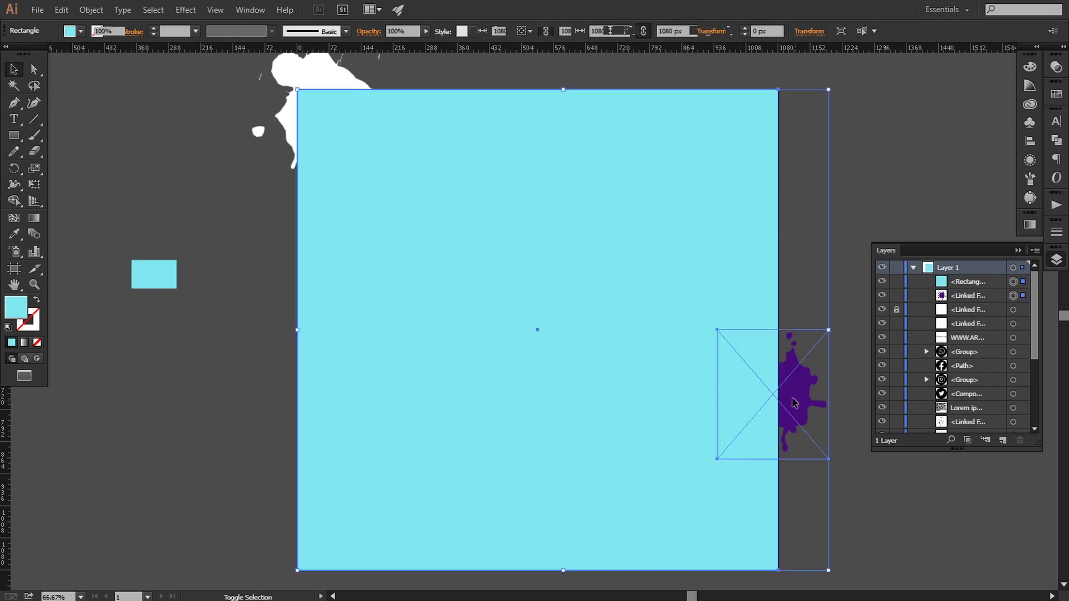
click(896, 309)
shift+click(329, 70)
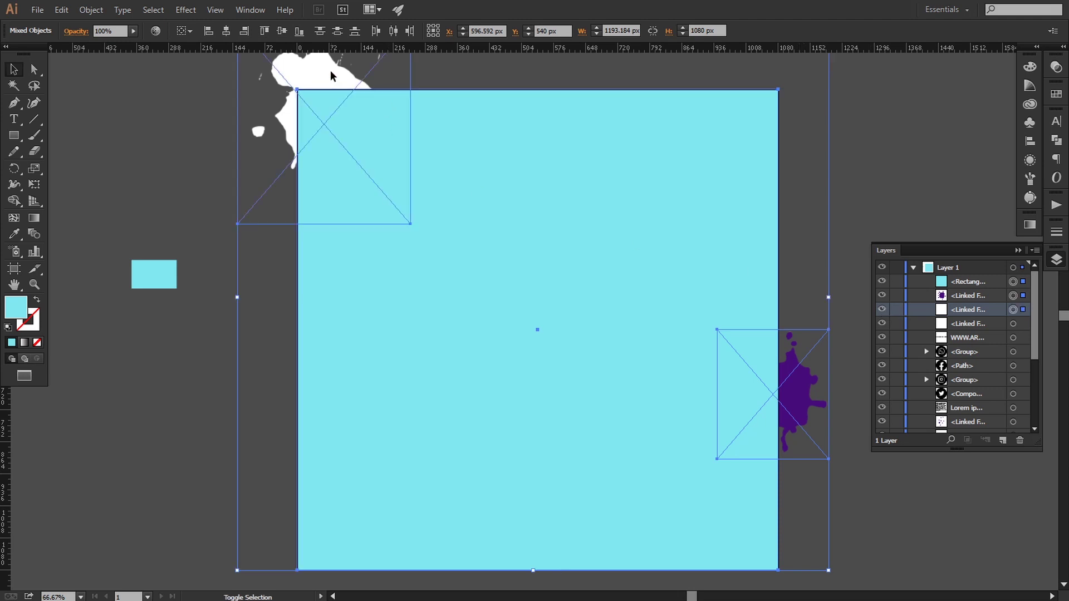
click(91, 9)
mouse_move(192, 435)
click(289, 432)
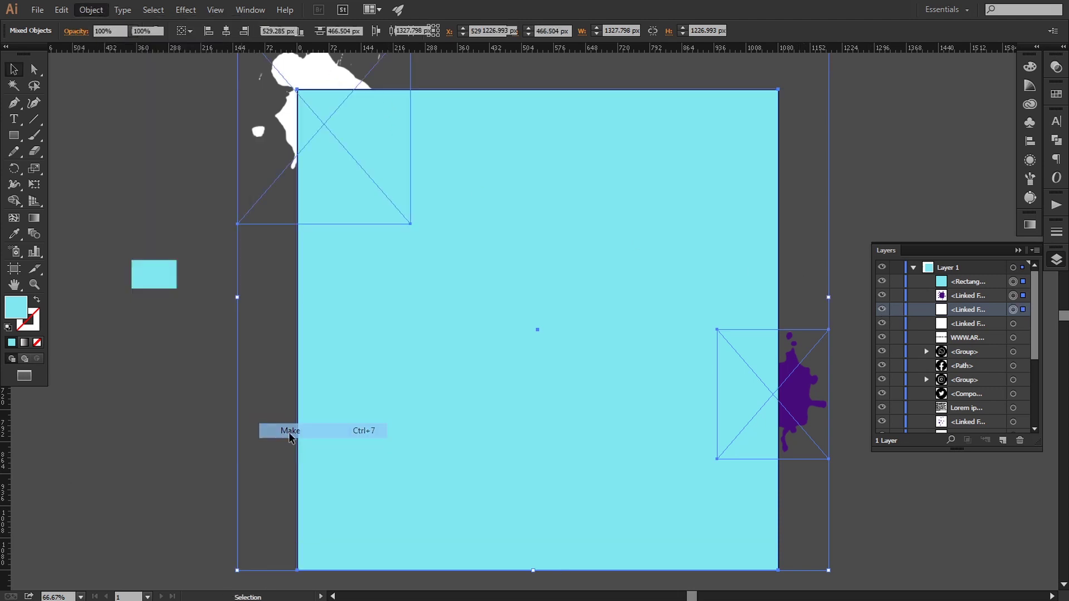
click(193, 332)
Delete the small light blue rectangle lying outside the artboard.
click(158, 276)
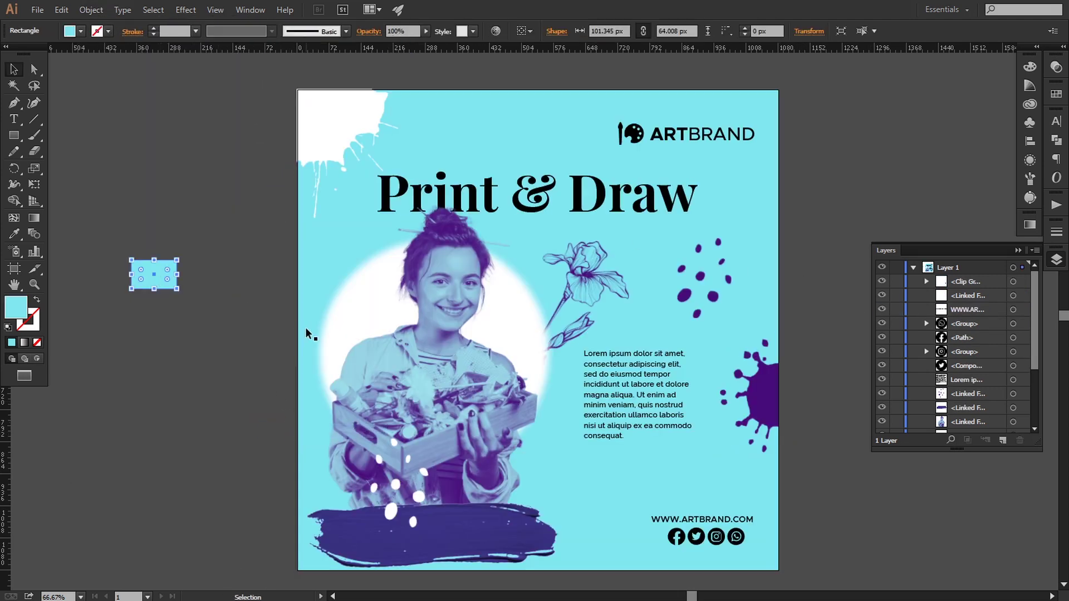
key(Delete)
key(space)
drag(692, 300, 685, 296)
drag(704, 254, 698, 256)
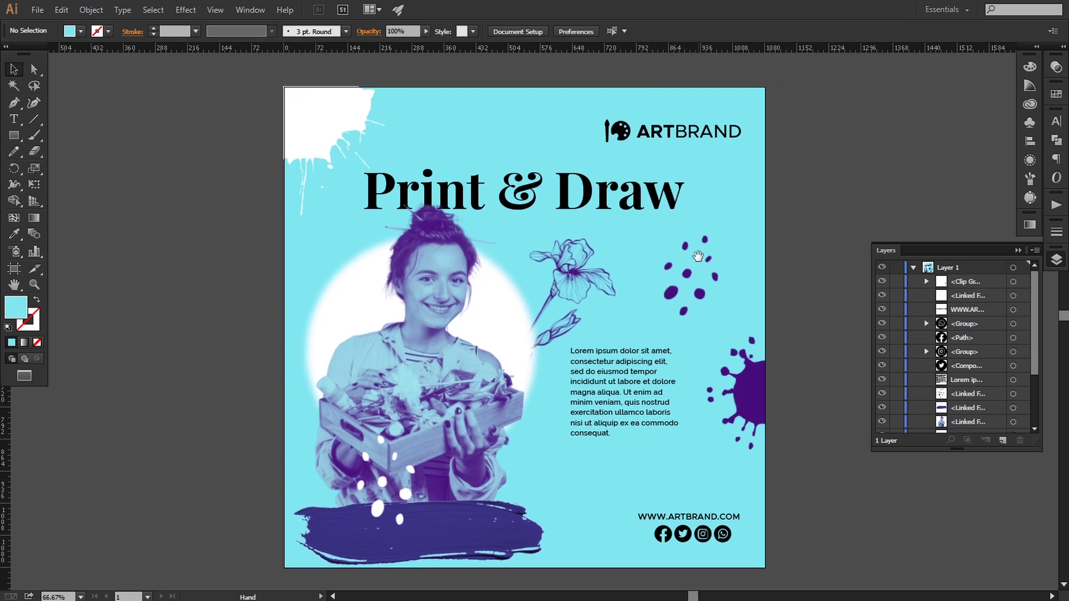
Nudge the palette icon and the ARTBRAND text up together.
click(664, 140)
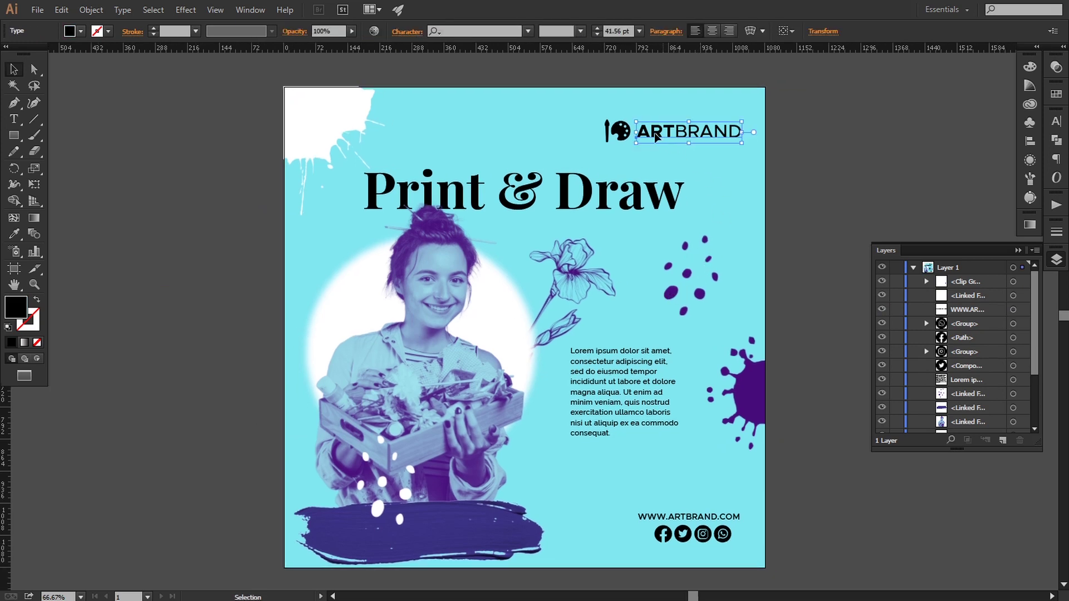
shift+click(627, 134)
key(Up)
key(Up)
key(Up)
key(Up)
key(Up)
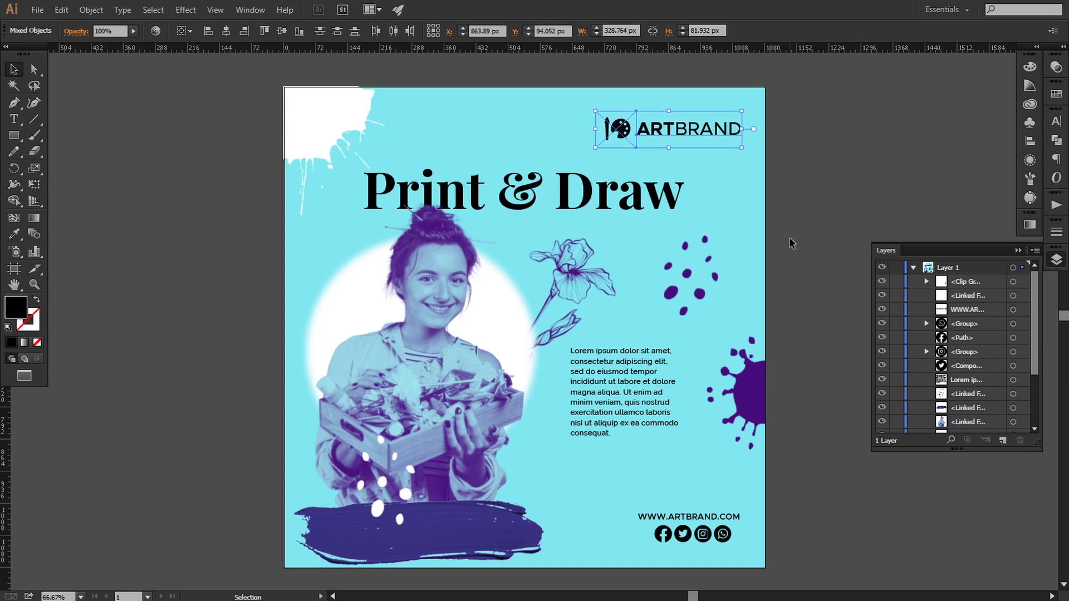
click(791, 242)
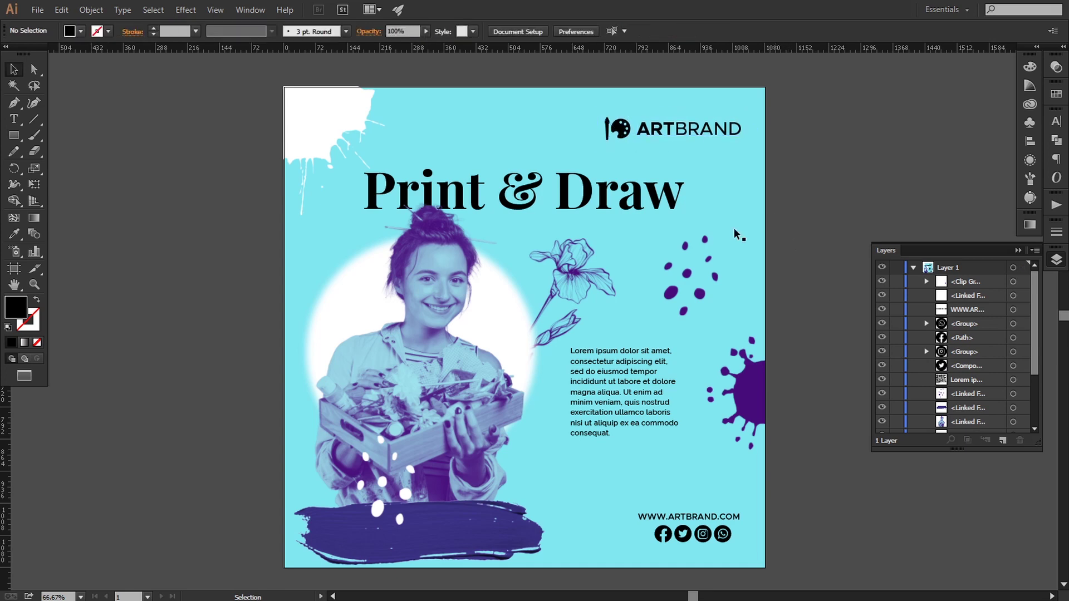
Enlarge the "Print & Draw" headline slightly to 116.77 pt and nudge it right and a touch up.
click(668, 207)
drag(687, 224, 689, 227)
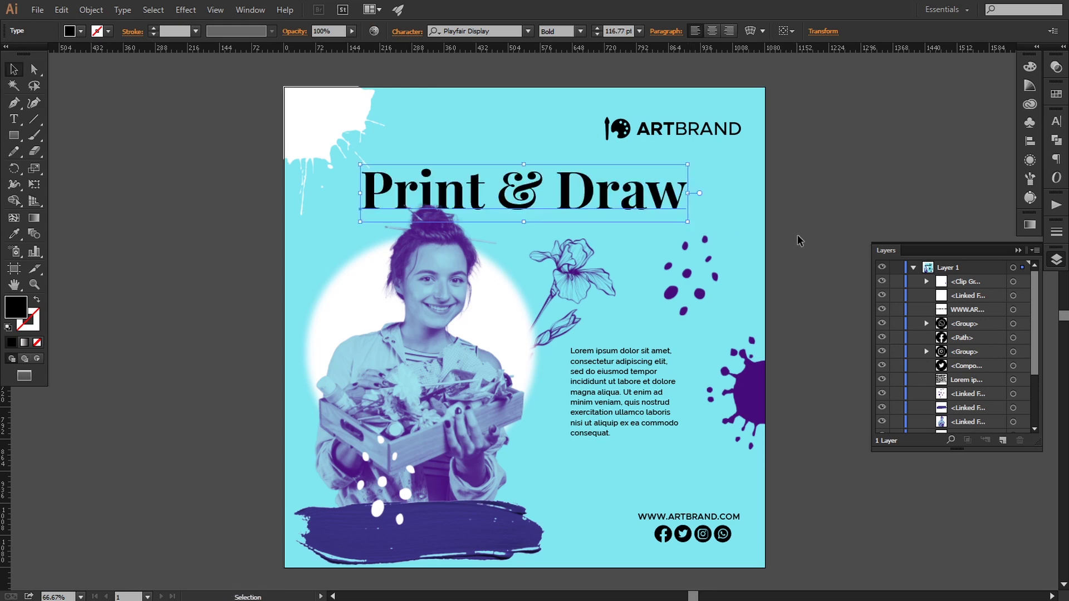
key(Right)
key(Right)
key(Right)
key(Right)
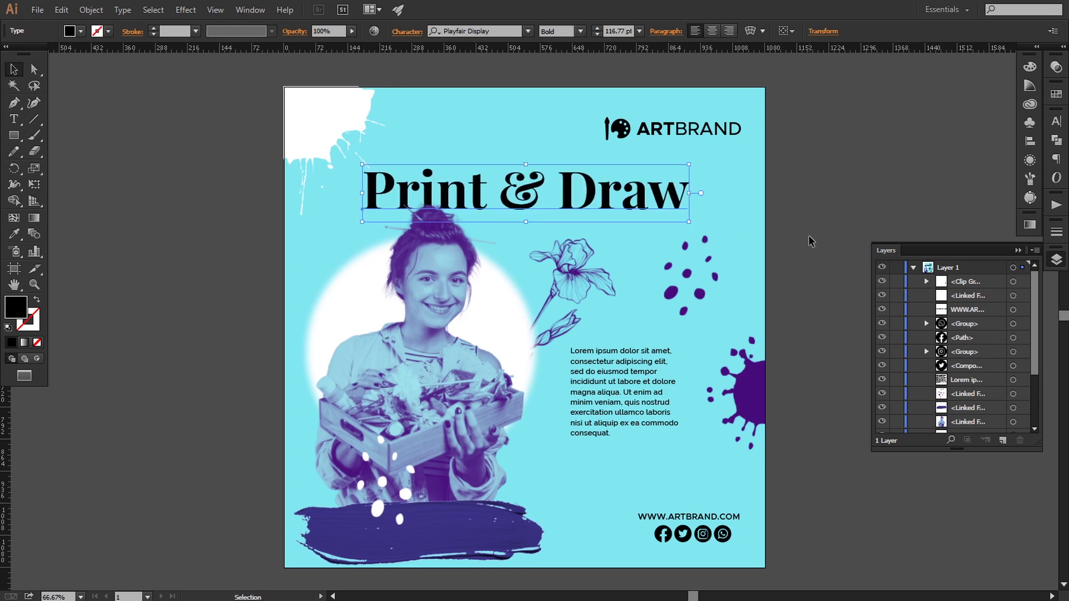
click(809, 237)
key(space)
drag(809, 237, 800, 238)
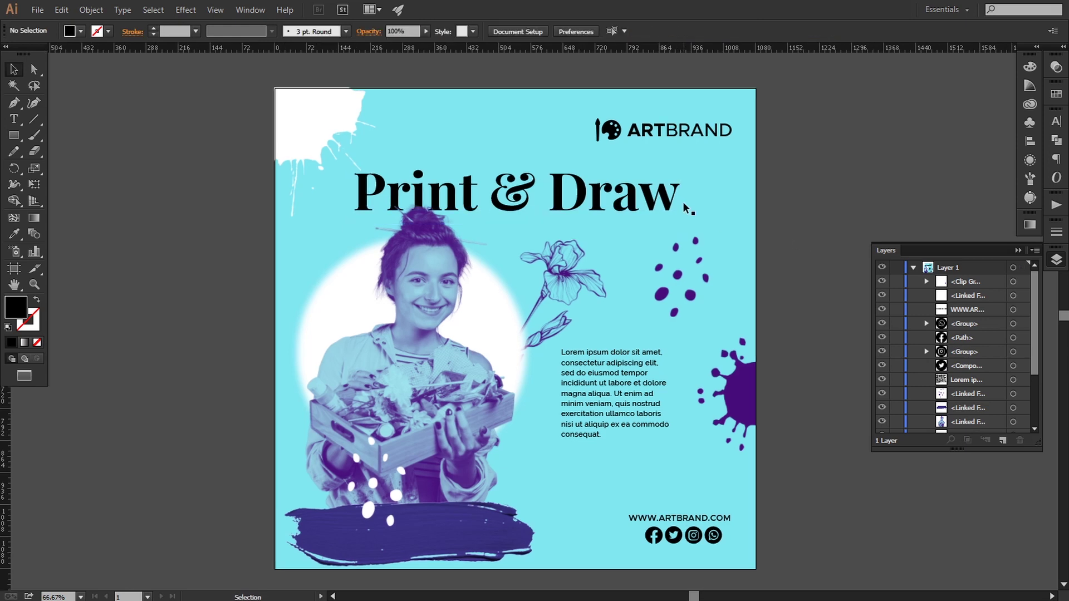
click(684, 204)
click(757, 233)
Shift the palette icon and the ARTBRAND text down together by 1 px.
click(640, 131)
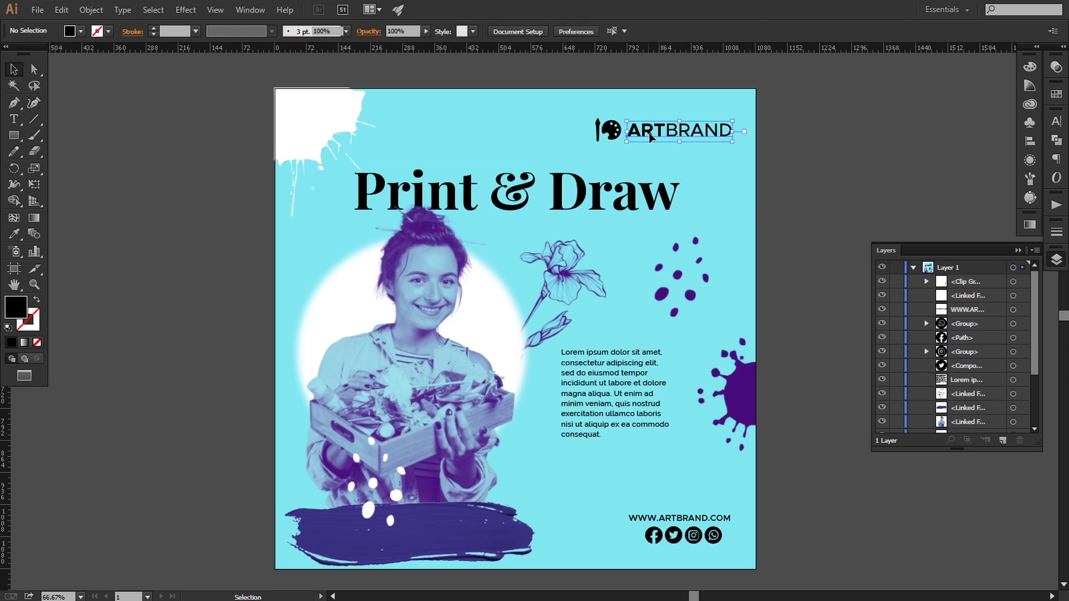
shift+click(613, 131)
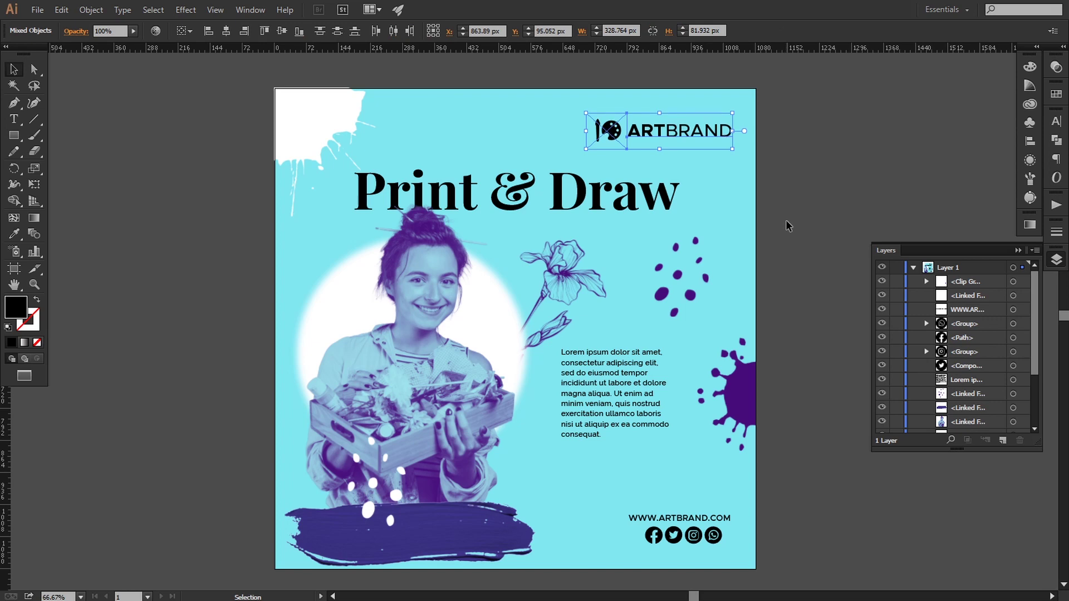
click(786, 222)
key(space)
drag(786, 223, 777, 207)
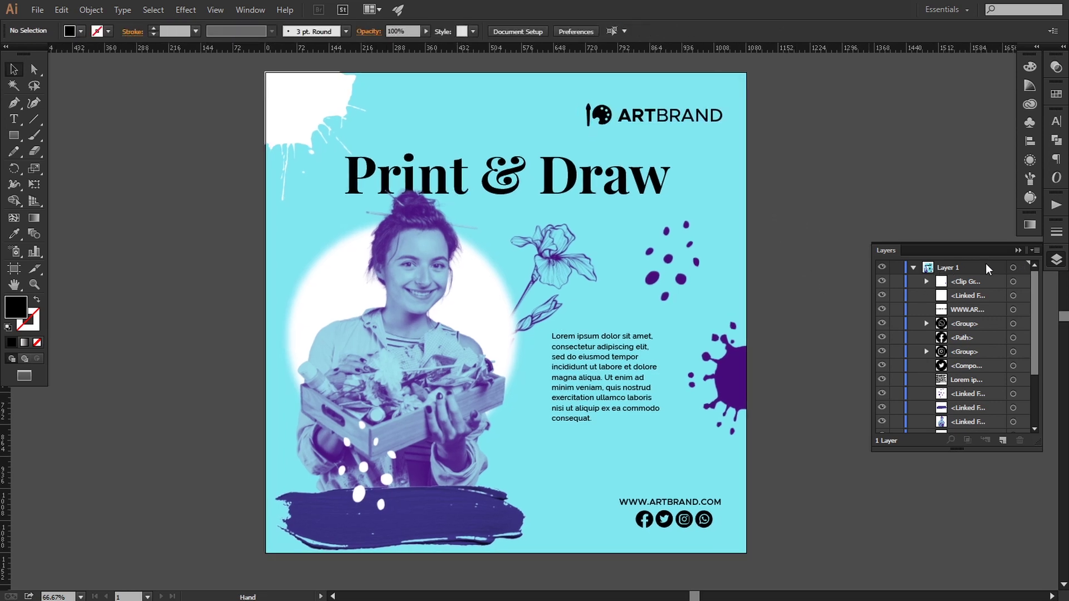
Collapse the layer list and hide the rulers to show the post without distractions.
click(1016, 254)
key(space)
drag(824, 334, 844, 335)
click(215, 9)
mouse_move(279, 306)
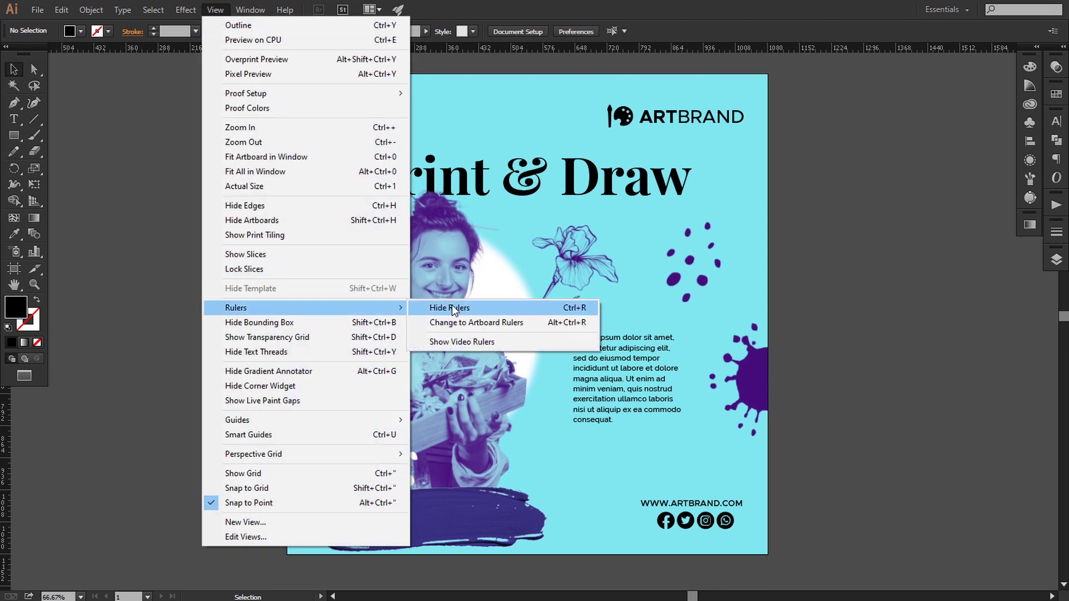
click(451, 308)
key(space)
drag(624, 338, 843, 327)
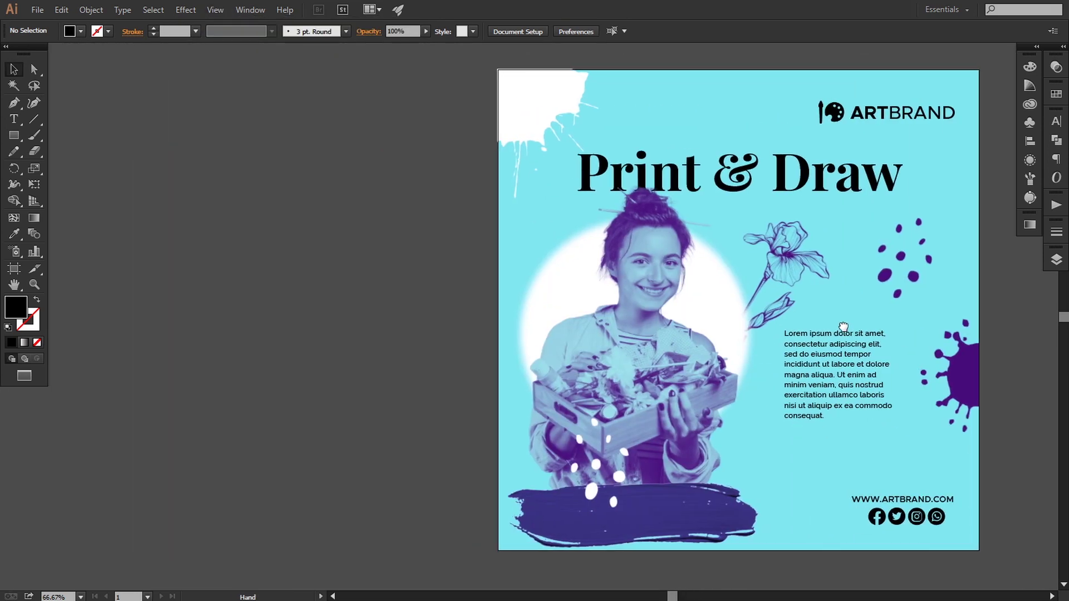